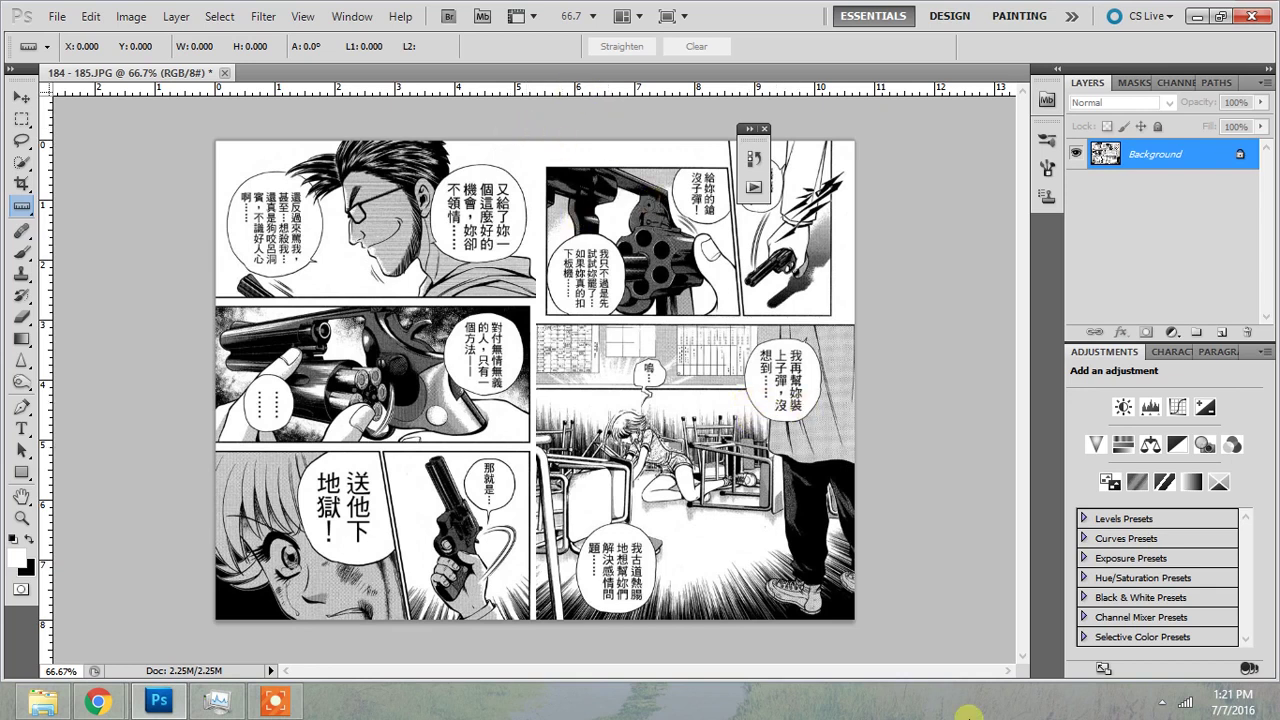
# Step: Crop the spread to the right-hand page, aligning the crop's left edge with the gutter
pyautogui.click(20, 186)
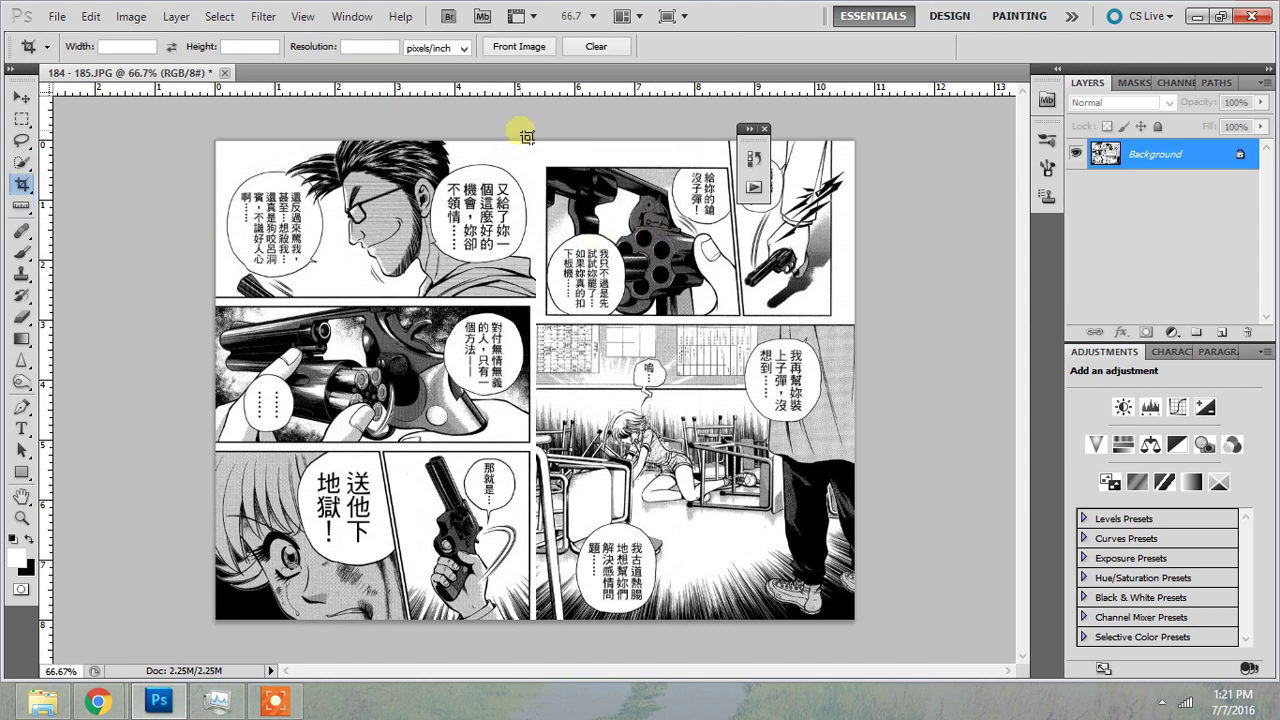
pyautogui.moveTo(533, 140); pyautogui.dragTo(855, 620)
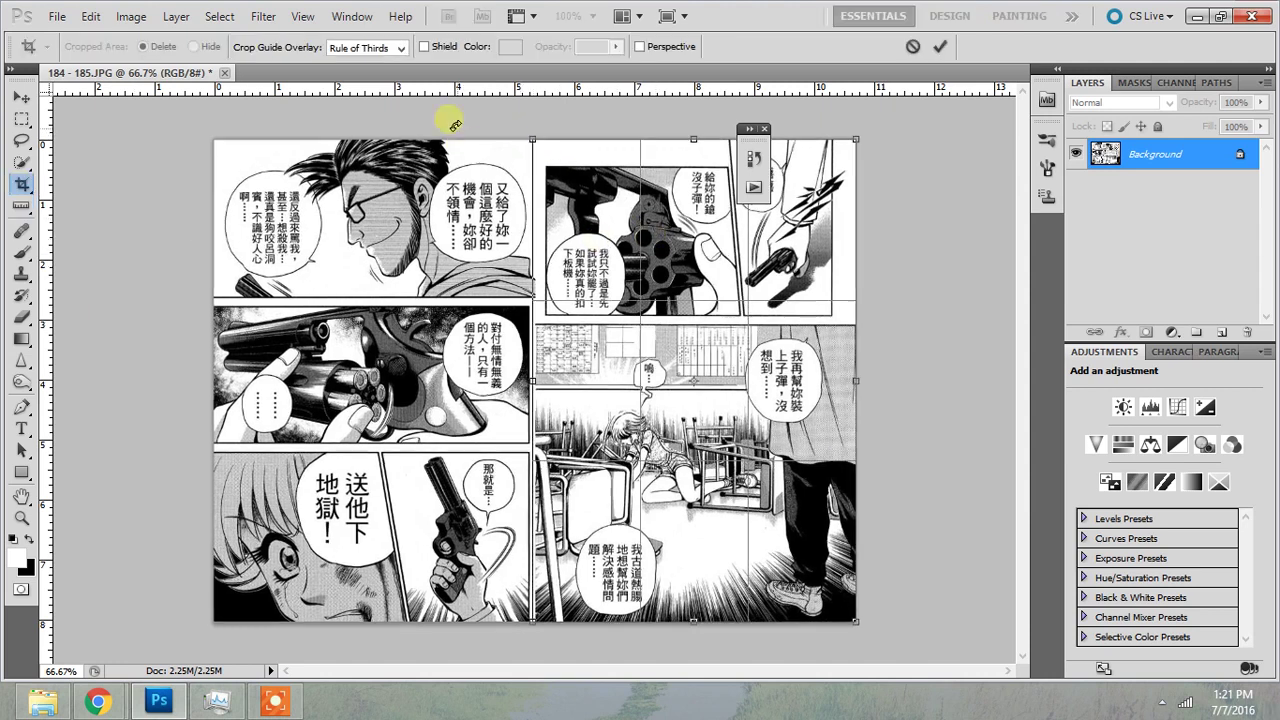
pyautogui.hotkey('ctrl', '+')
pyautogui.hotkey('ctrl', '+')
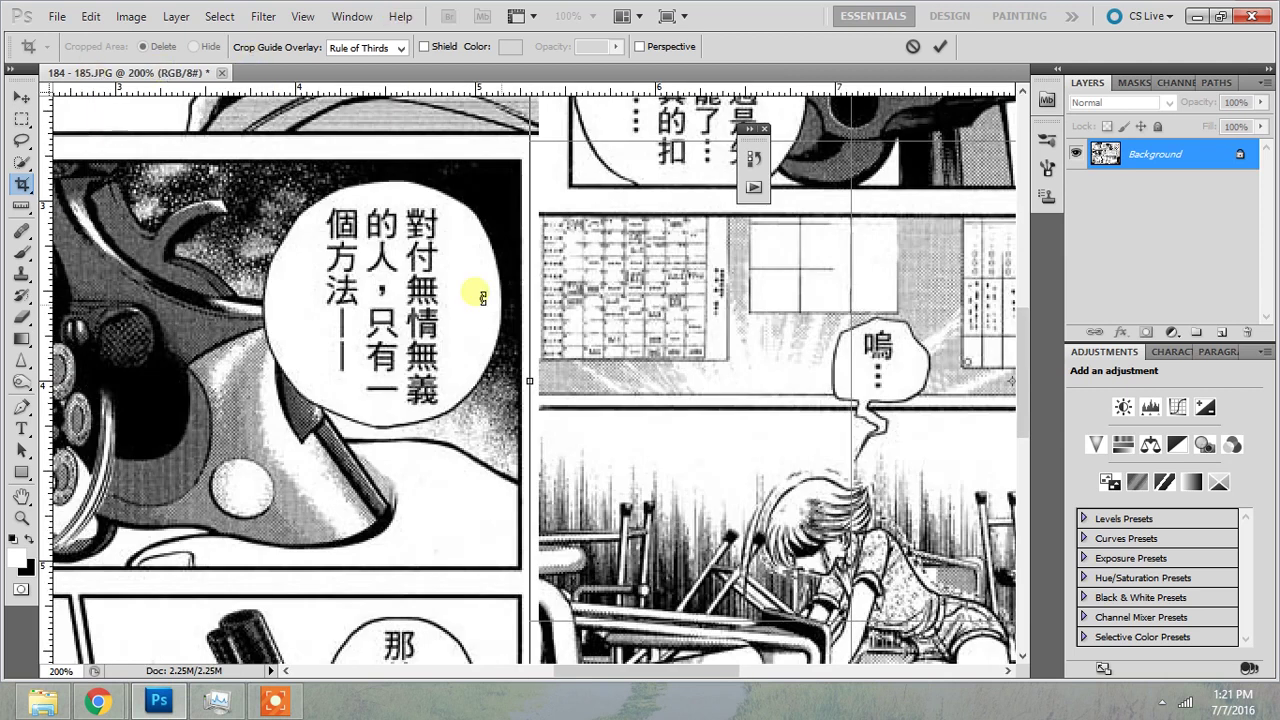
pyautogui.moveTo(529, 260); pyautogui.dragTo(540, 255)
pyautogui.moveTo(1023, 350); pyautogui.dragTo(1015, 248)
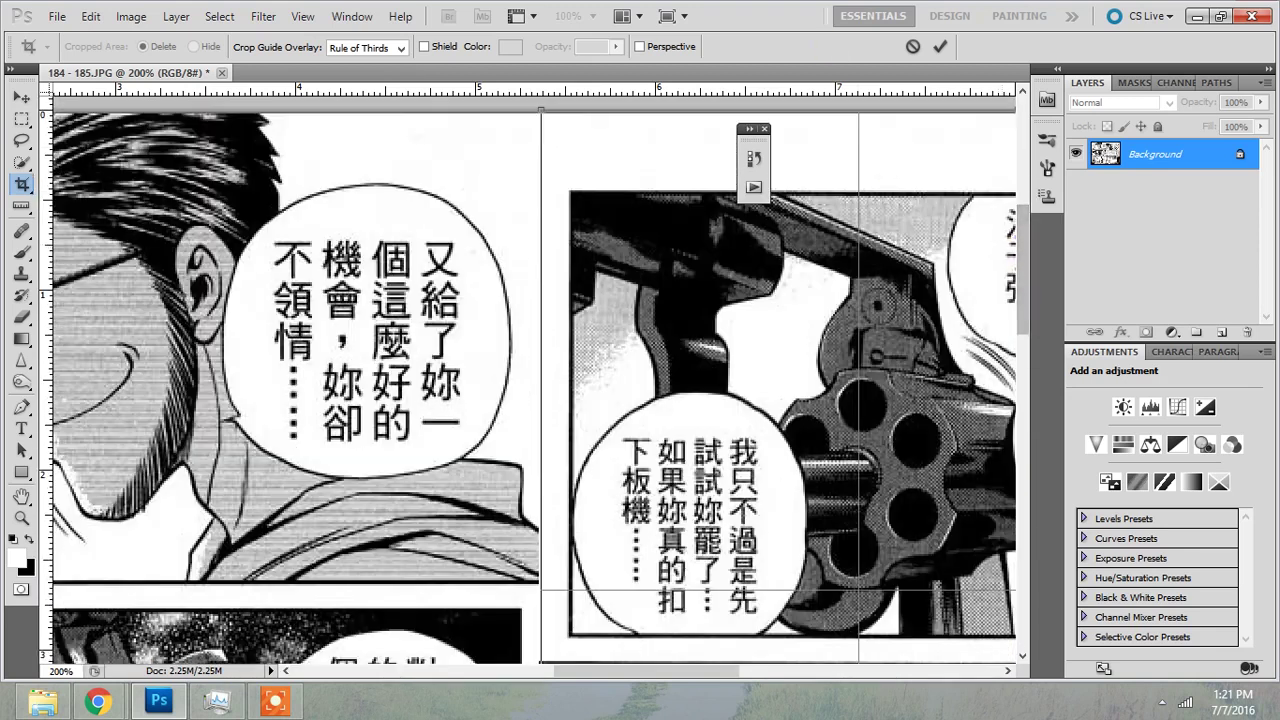
pyautogui.click(940, 46)
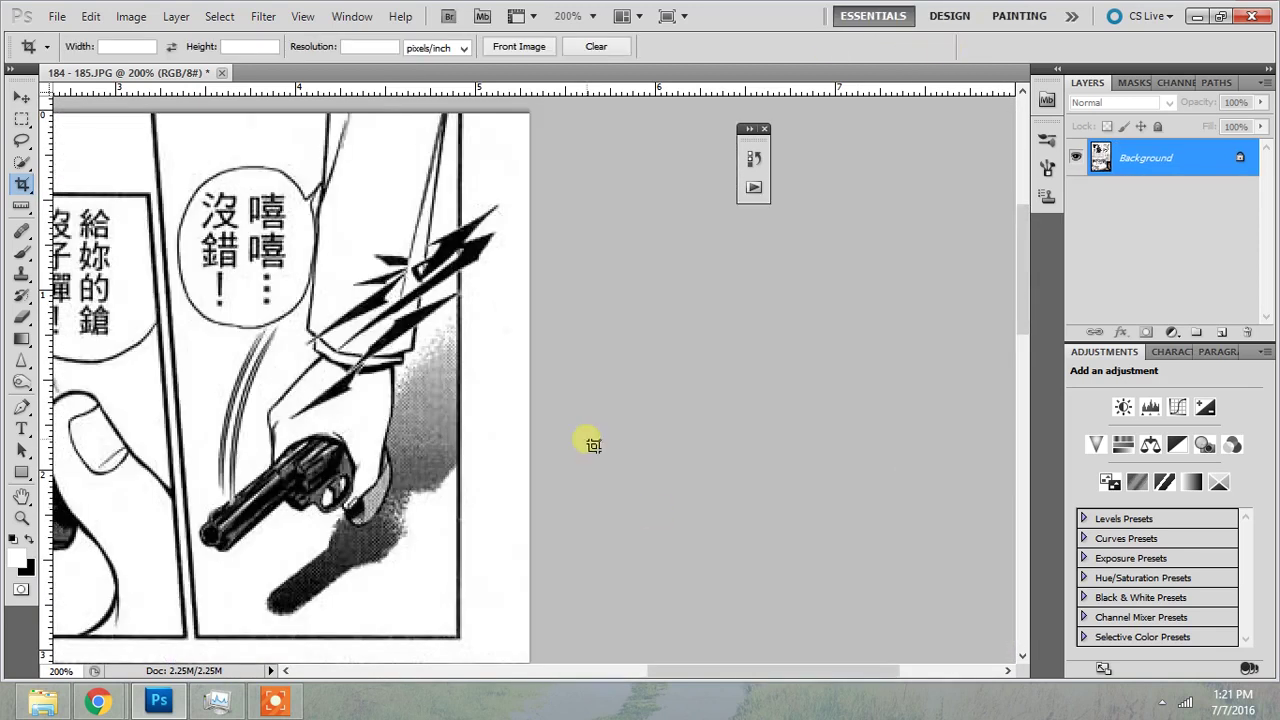
pyautogui.hotkey('ctrl', '0')
pyautogui.hotkey('ctrl', '1')
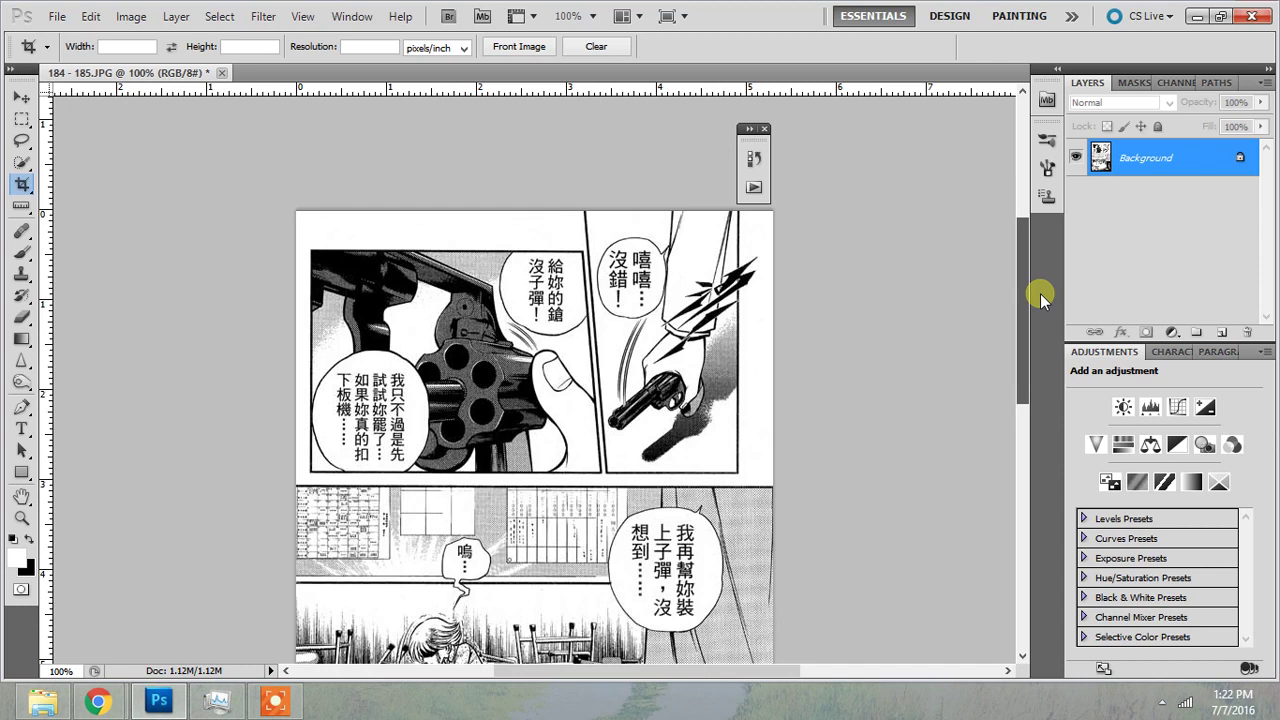
# Step: Drag a guide from the top ruler onto the upper panels' top border, then zoom in to check its position
pyautogui.hotkey('ctrl', '+')
pyautogui.scroll(1, 570, 330)
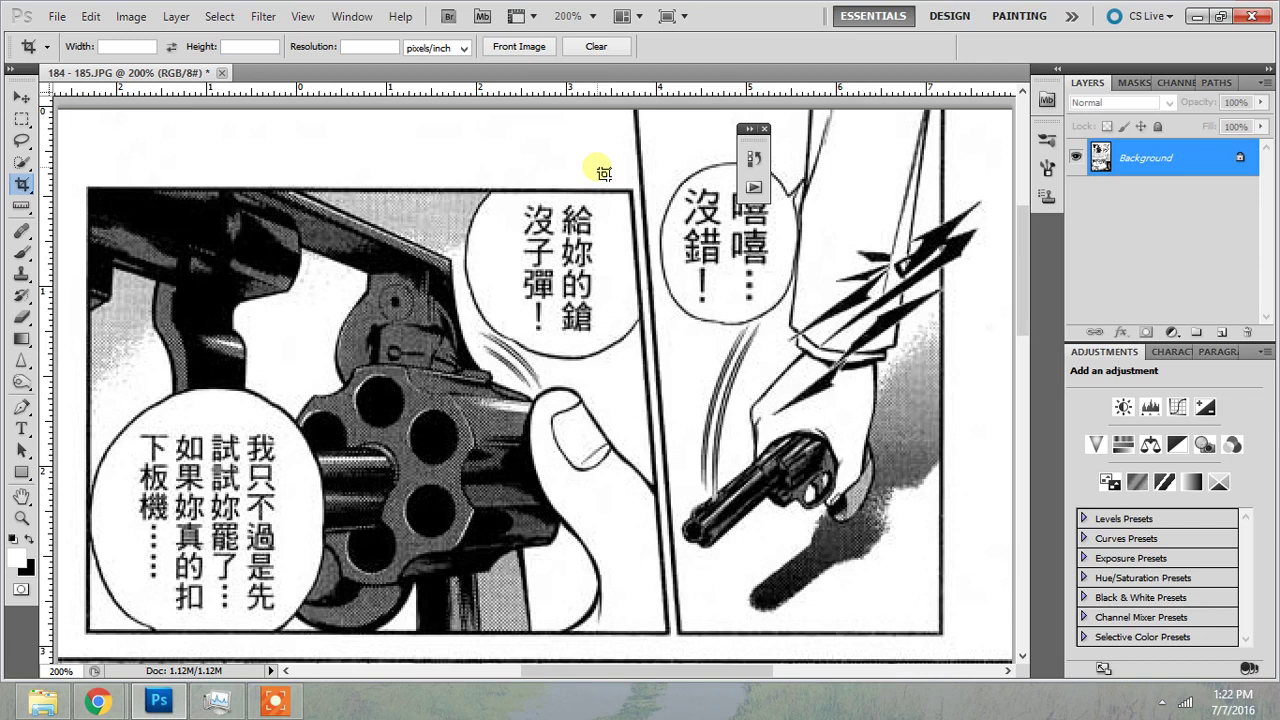
pyautogui.hotkey('ctrl', 'r')
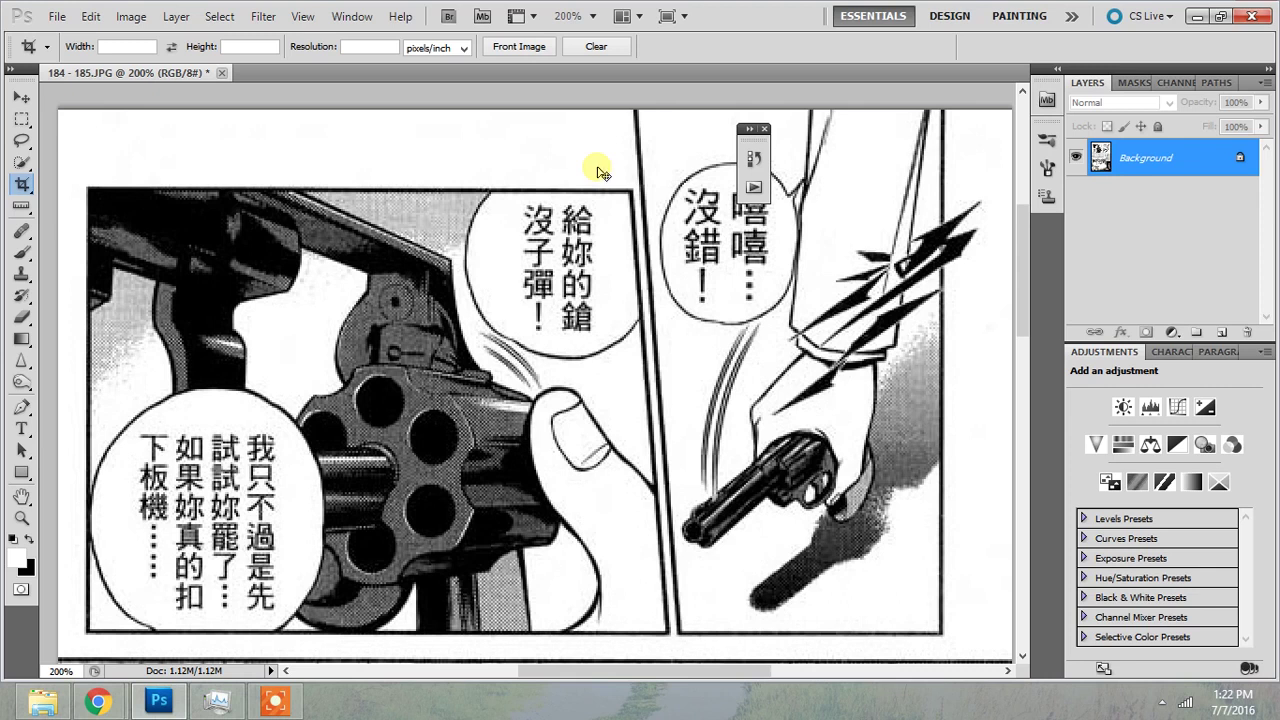
pyautogui.hotkey('ctrl', 'r')
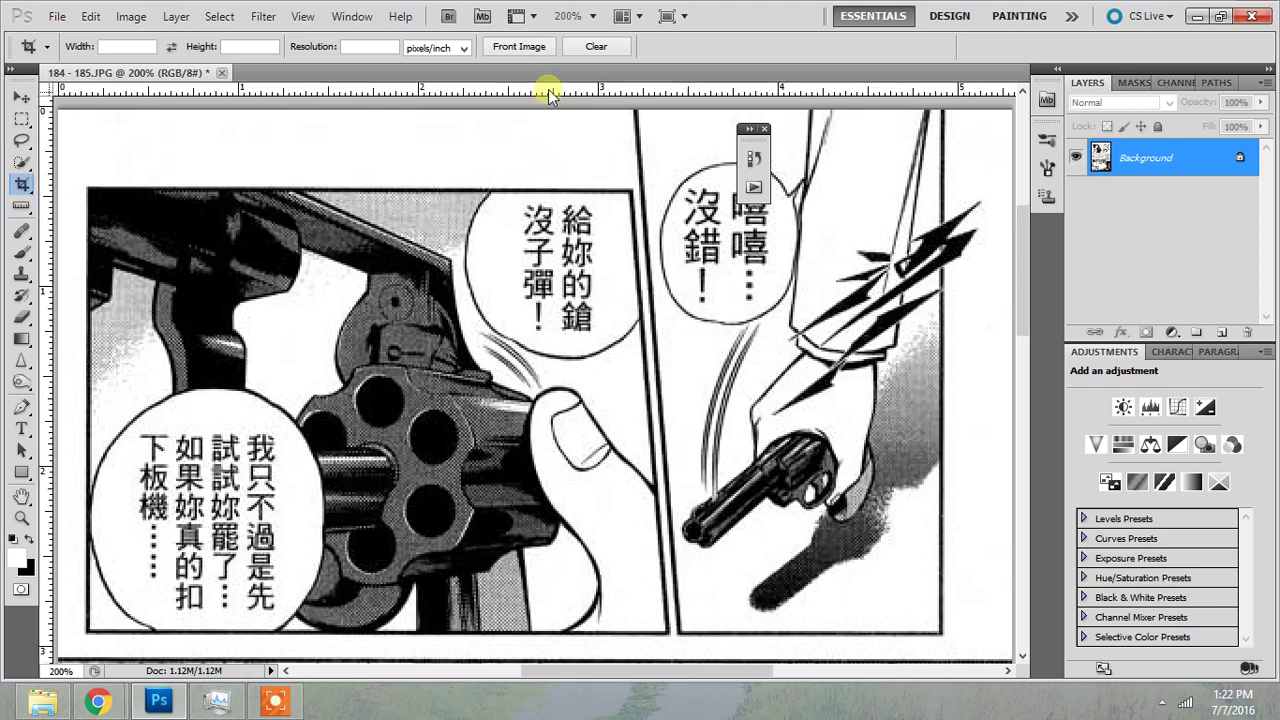
pyautogui.moveTo(555, 96); pyautogui.dragTo(596, 190)
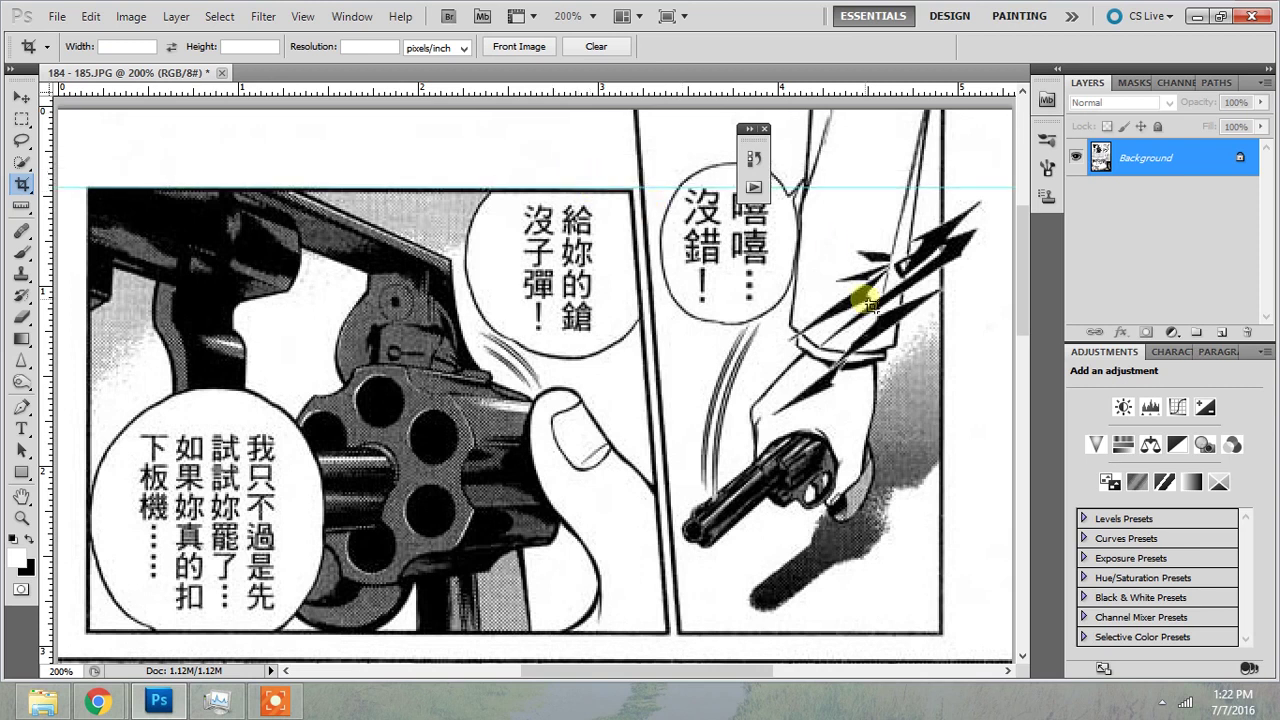
pyautogui.hotkey('ctrl', '=')
pyautogui.scroll(1, 900, 286)
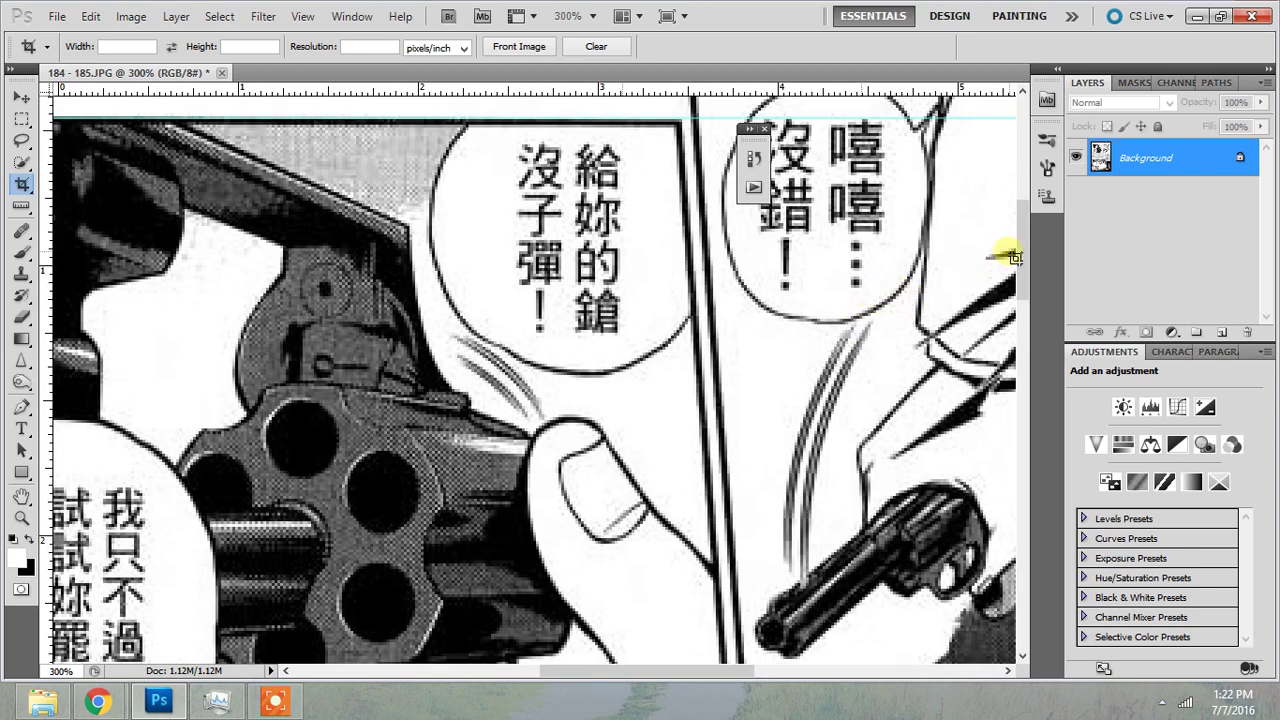
pyautogui.moveTo(1022, 255); pyautogui.dragTo(1025, 225)
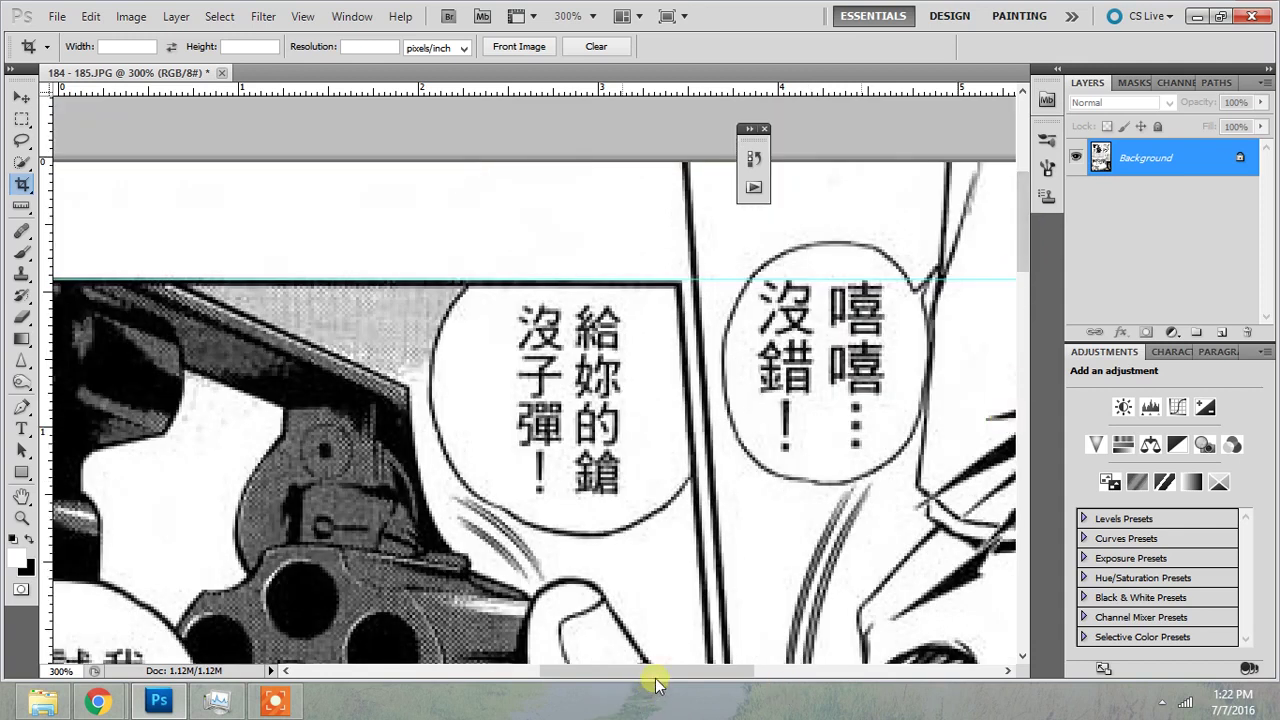
pyautogui.moveTo(654, 680); pyautogui.dragTo(566, 646)
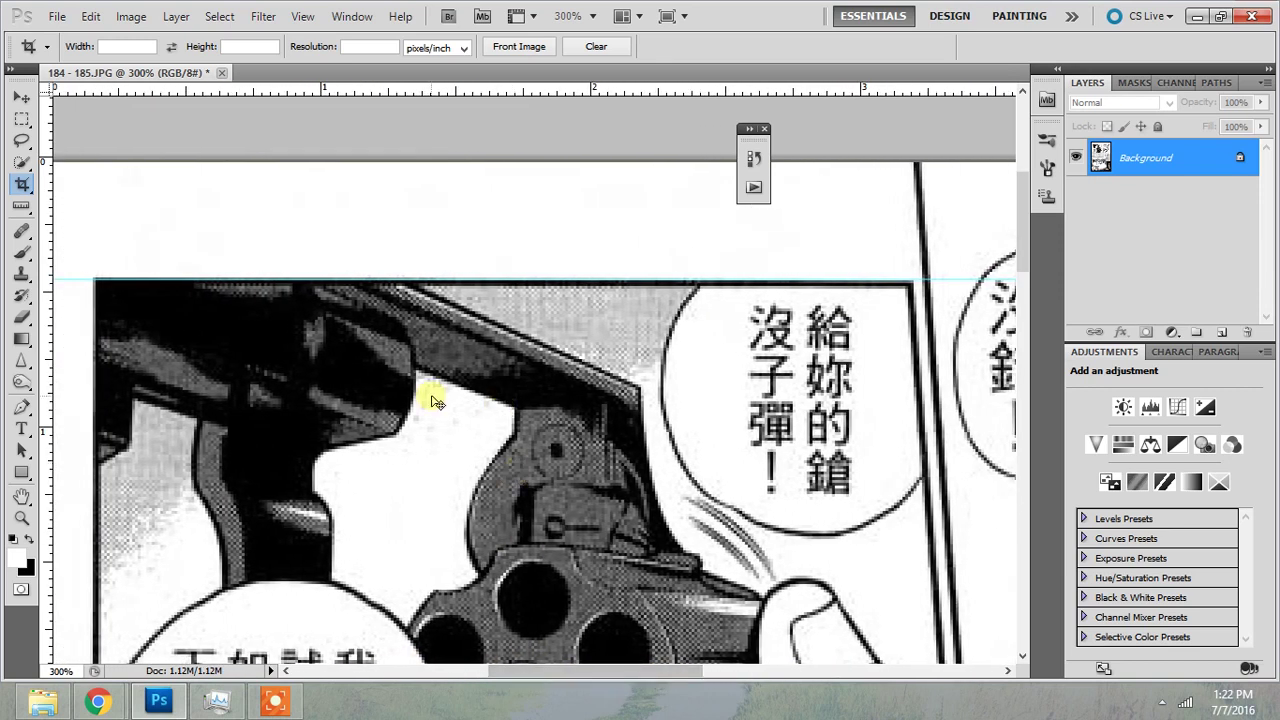
pyautogui.scroll(-1, 432, 400)
pyautogui.scroll(-1, 486, 257)
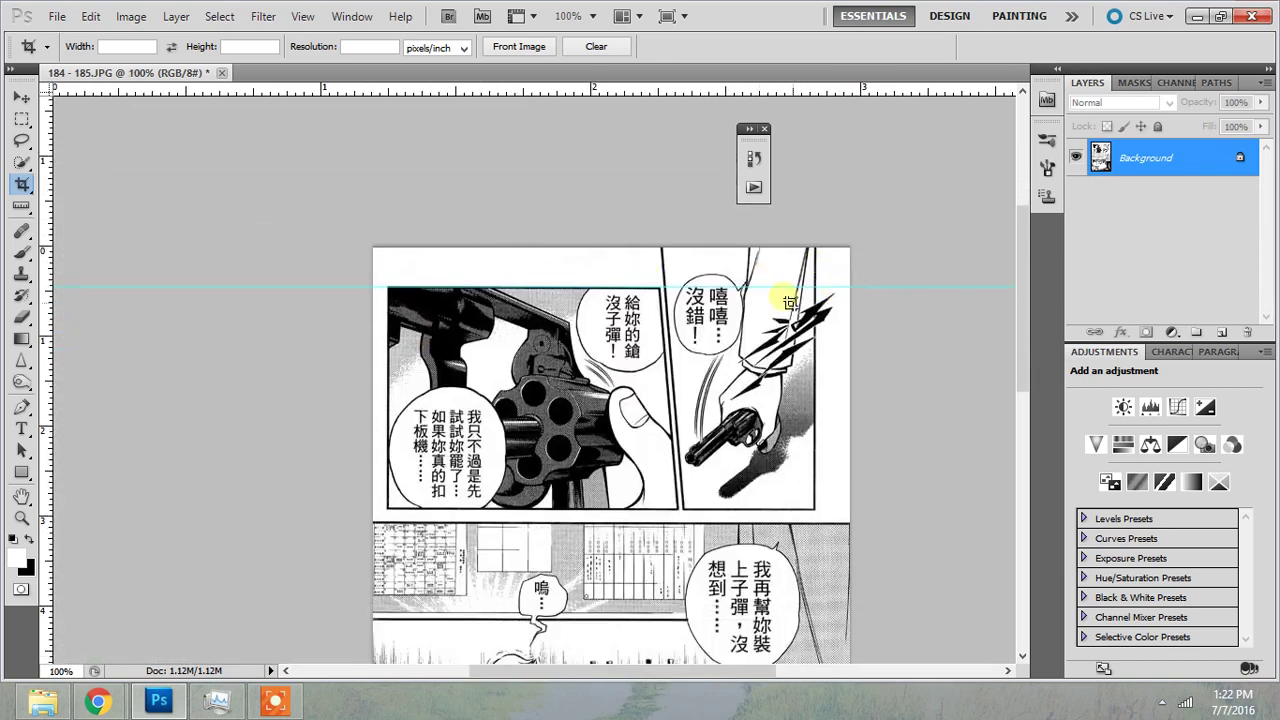
# Step: Clear the horizontal guide with View > Clear Guides
pyautogui.click(303, 17)
pyautogui.click(346, 407)
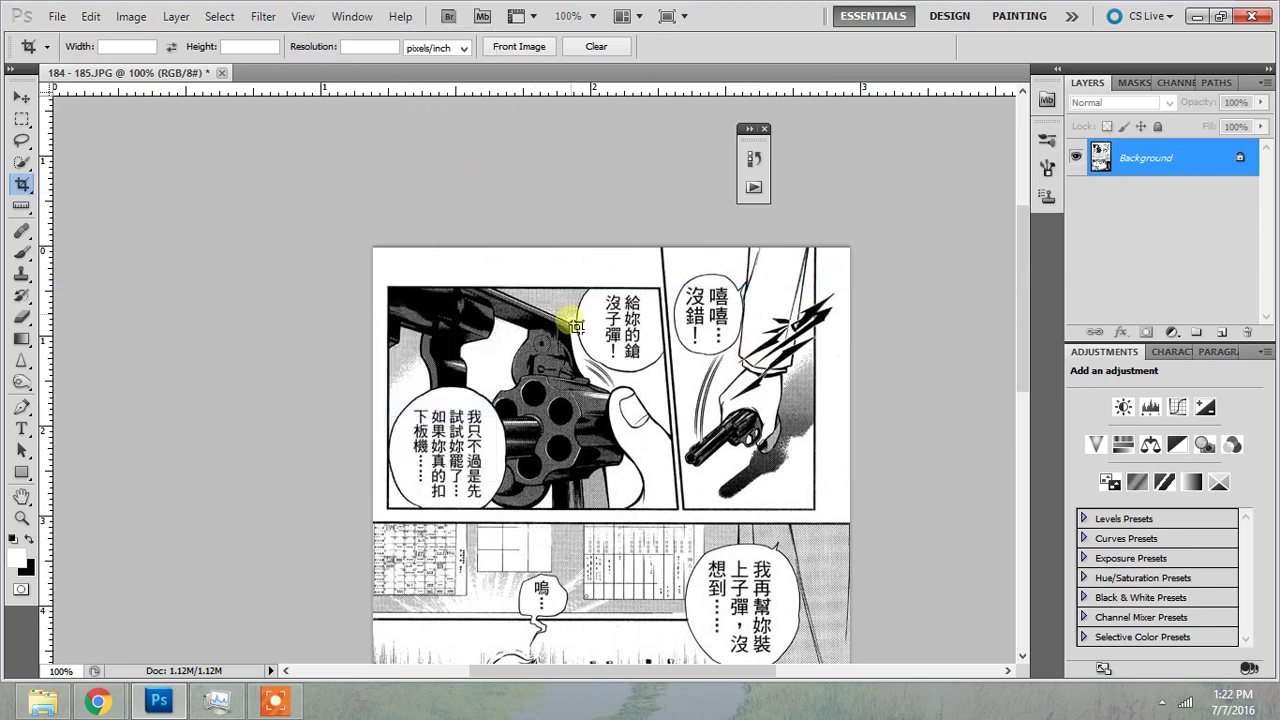
pyautogui.scroll(2, 570, 335)
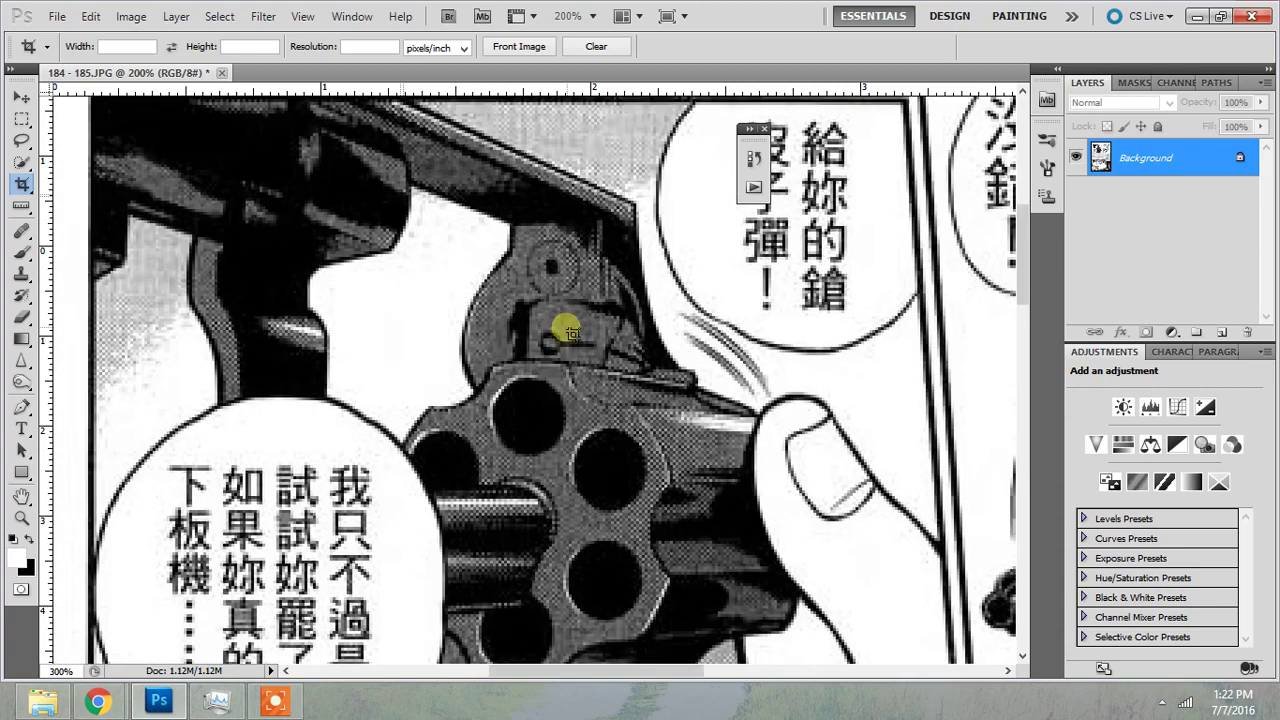
pyautogui.scroll(-1, 570, 313)
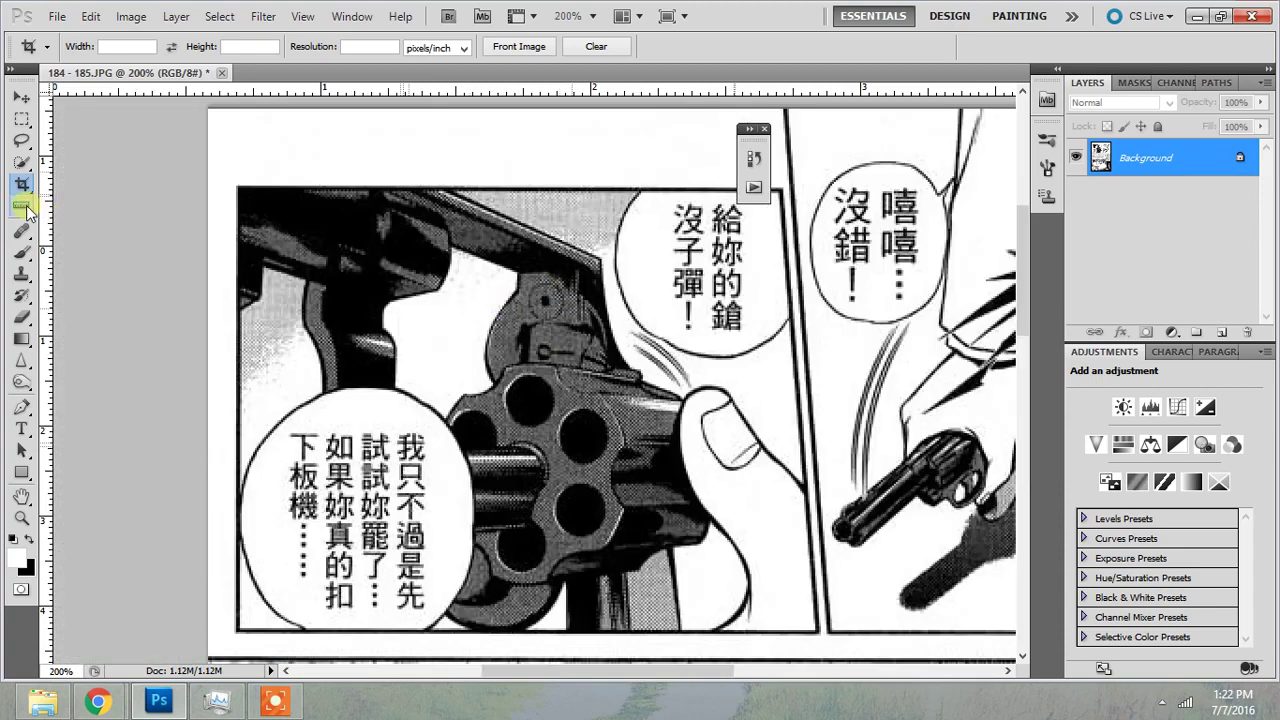
# Step: Select the Ruler Tool from the Eyedropper group and zoom in on the revolver panel
pyautogui.click(26, 205)
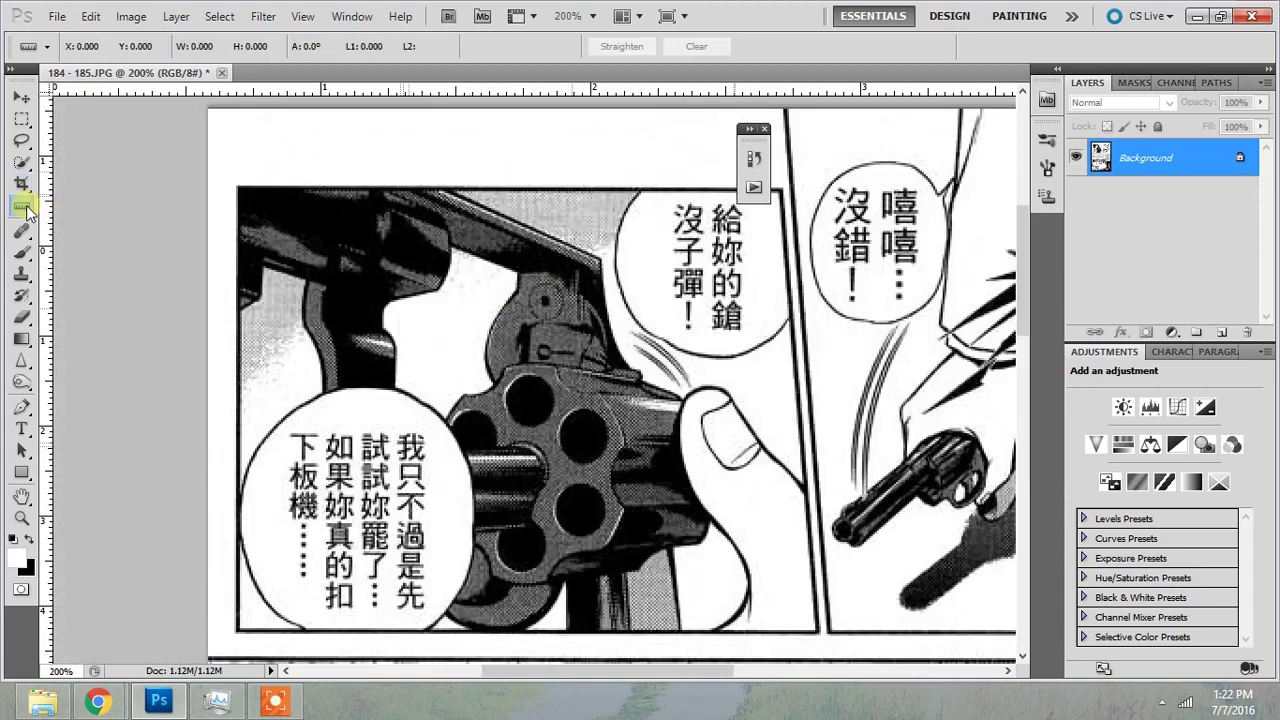
pyautogui.click(22, 208)
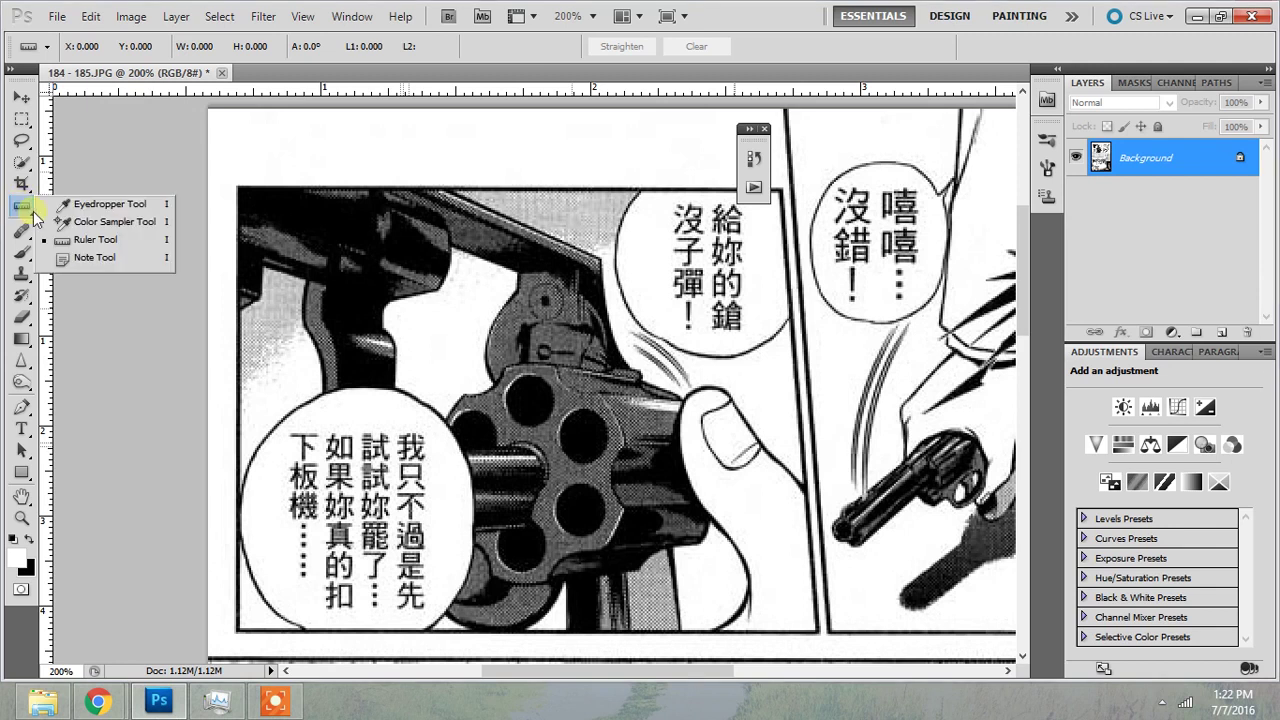
pyautogui.click(62, 205)
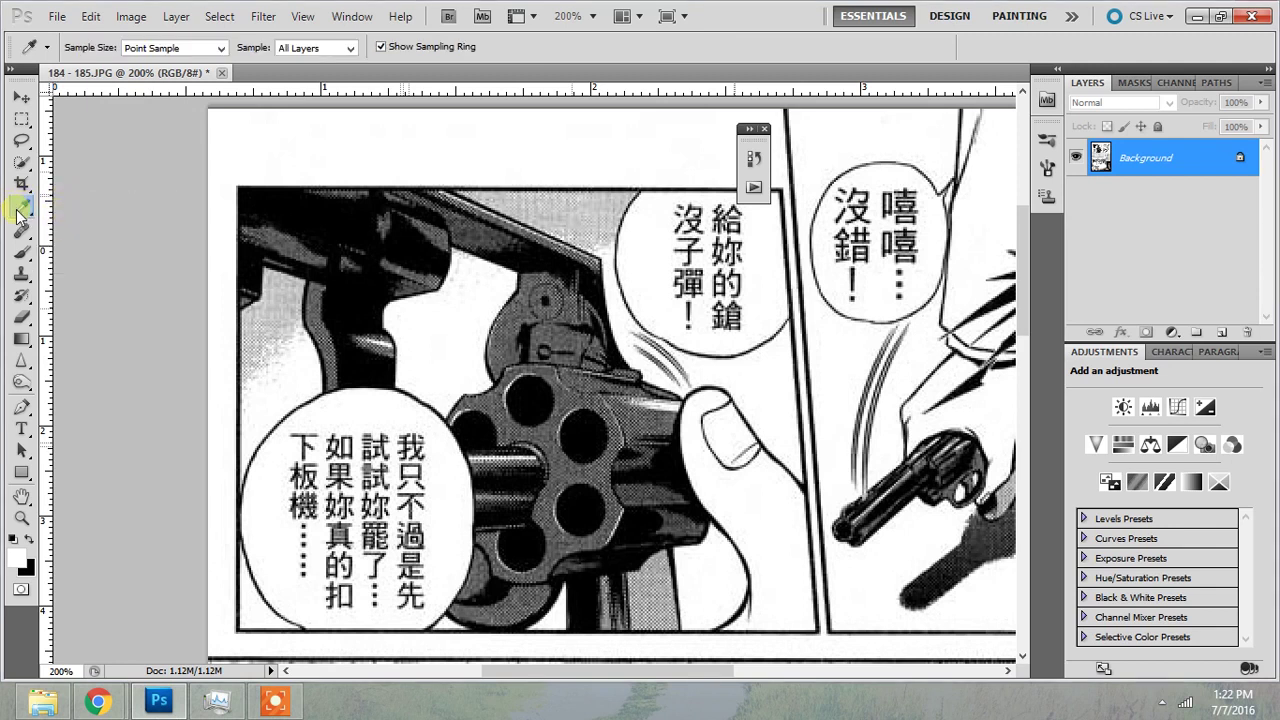
pyautogui.click(17, 210)
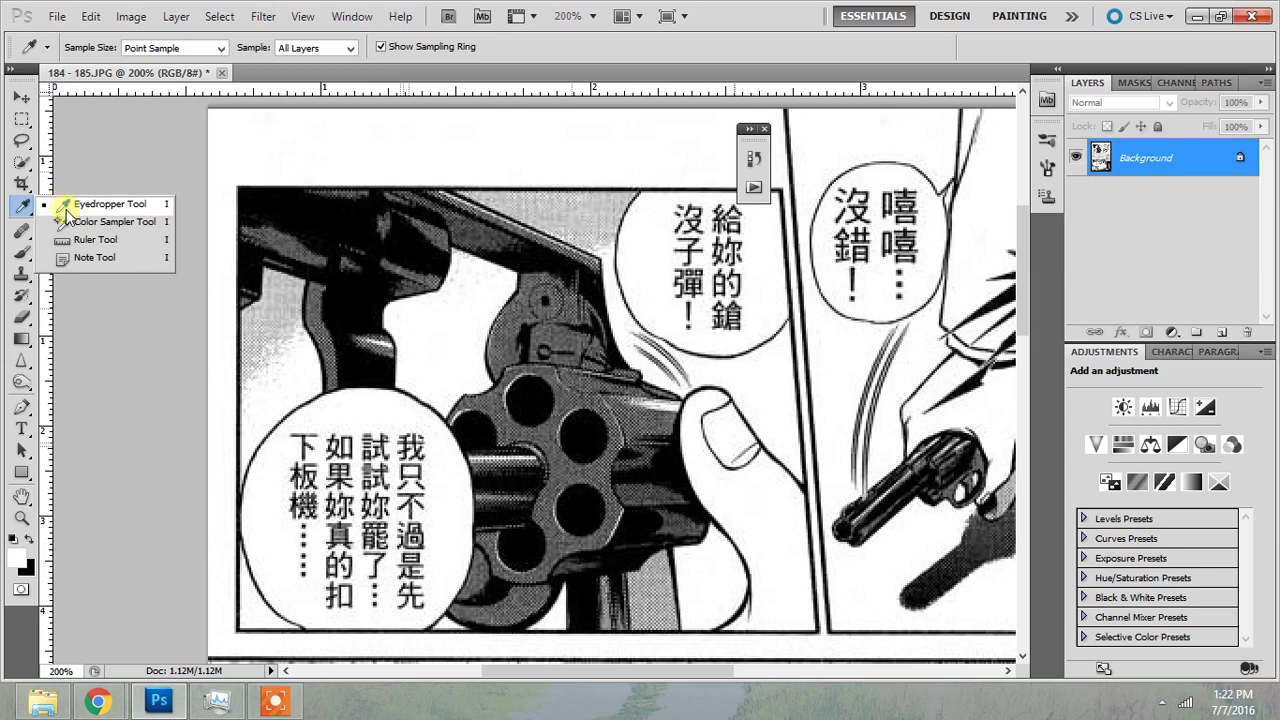
pyautogui.click(72, 244)
pyautogui.hotkey('ctrl', '+')
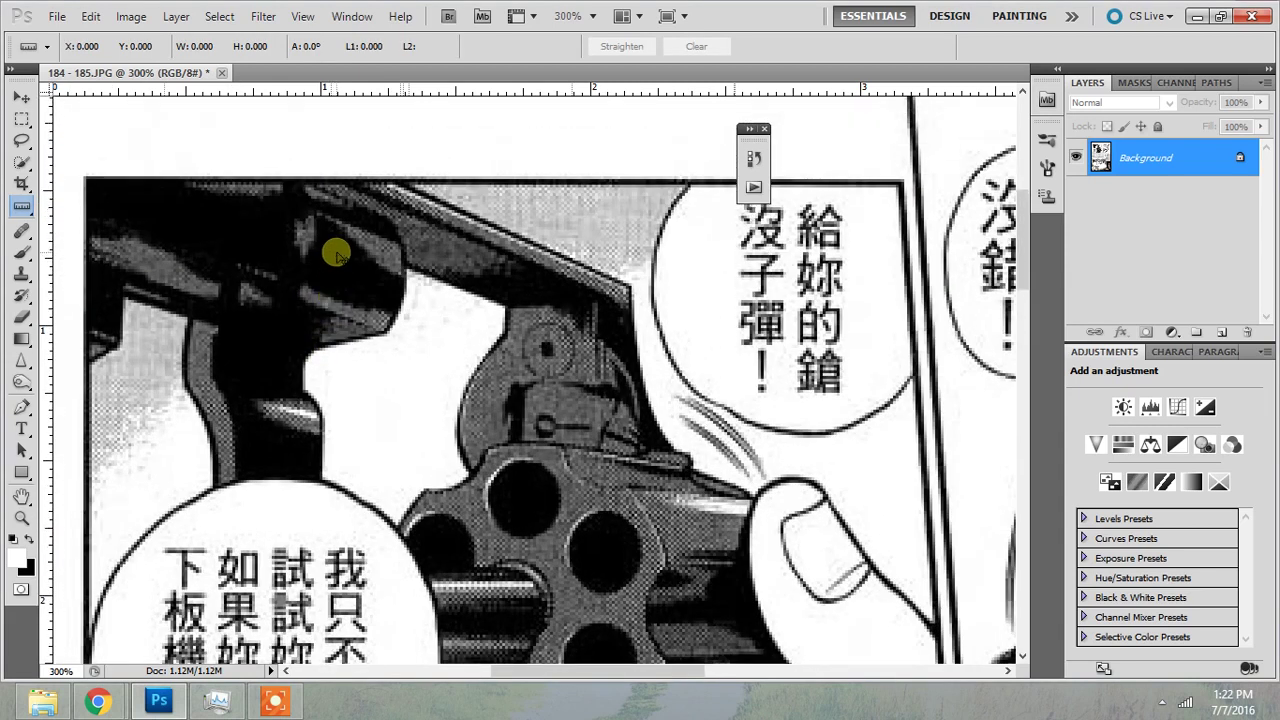
# Step: Measure a -0.2° Ruler line along the top panel border and straighten the page to it
pyautogui.hotkey('ctrl', '+')
pyautogui.click(704, 112)
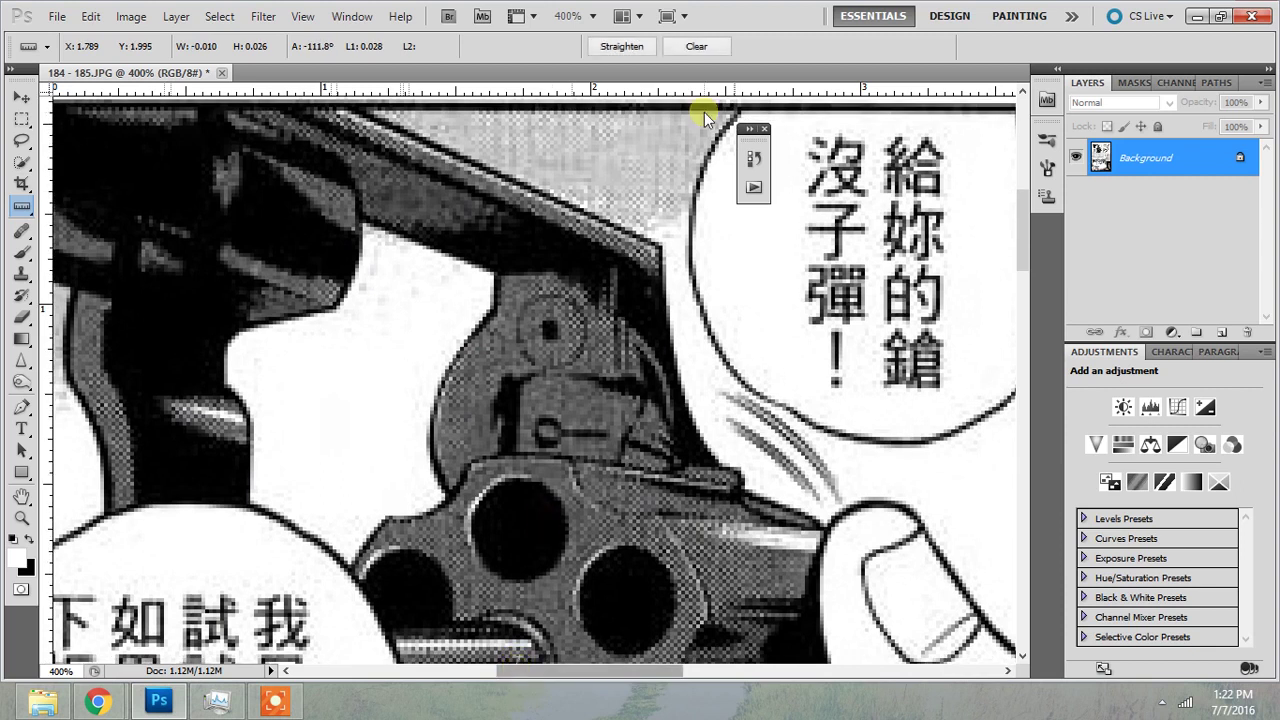
pyautogui.click(696, 46)
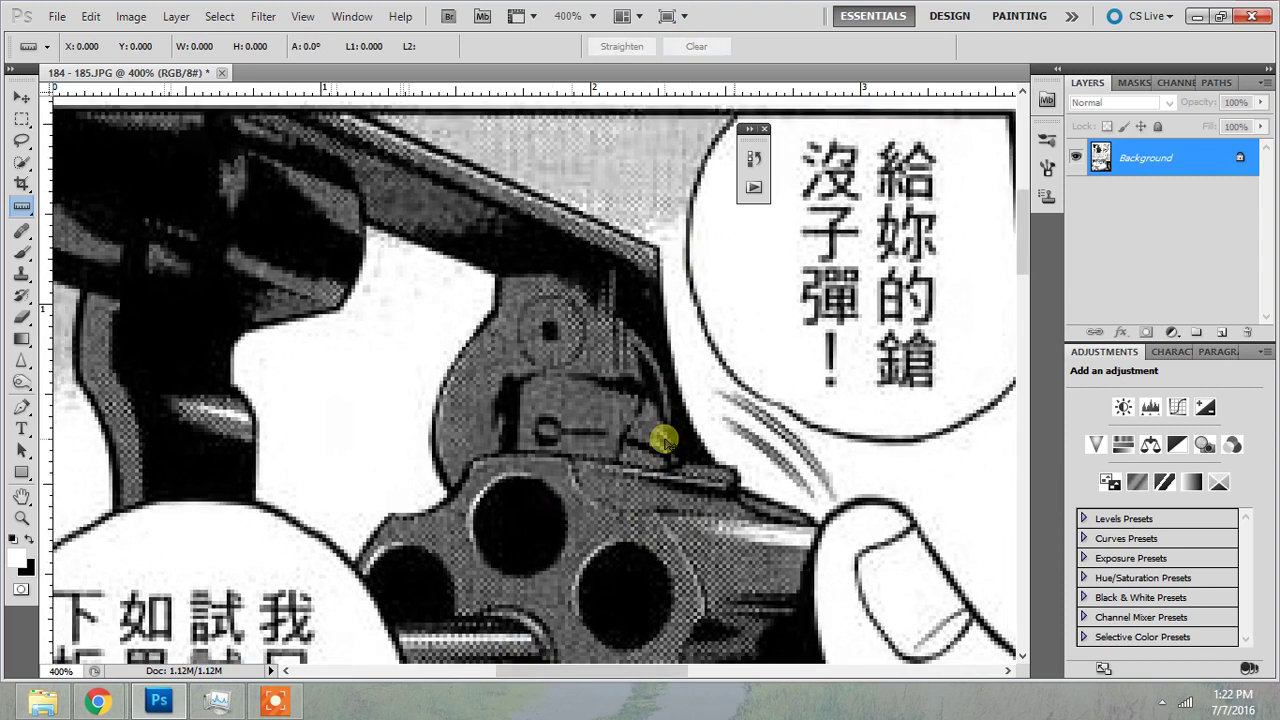
pyautogui.hotkey('ctrl', '-')
pyautogui.moveTo(1024, 238); pyautogui.dragTo(1019, 222)
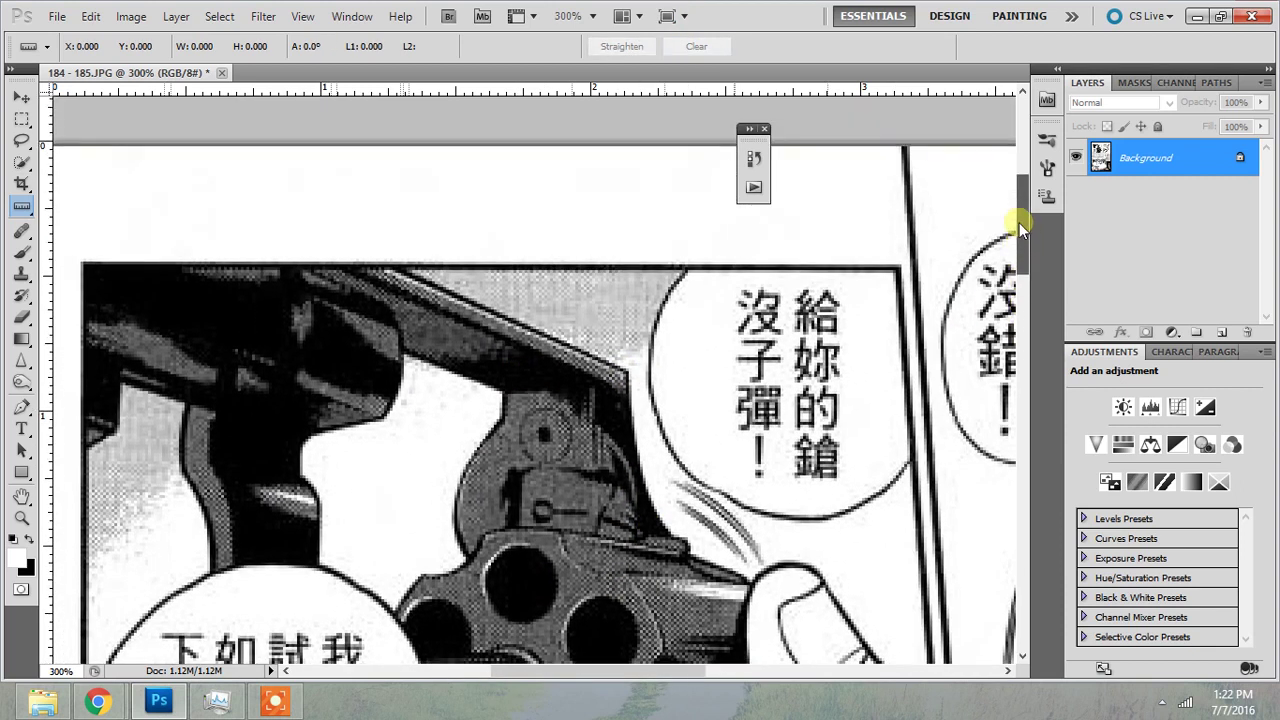
pyautogui.hotkey('ctrl', '+')
pyautogui.moveTo(606, 672); pyautogui.dragTo(532, 669)
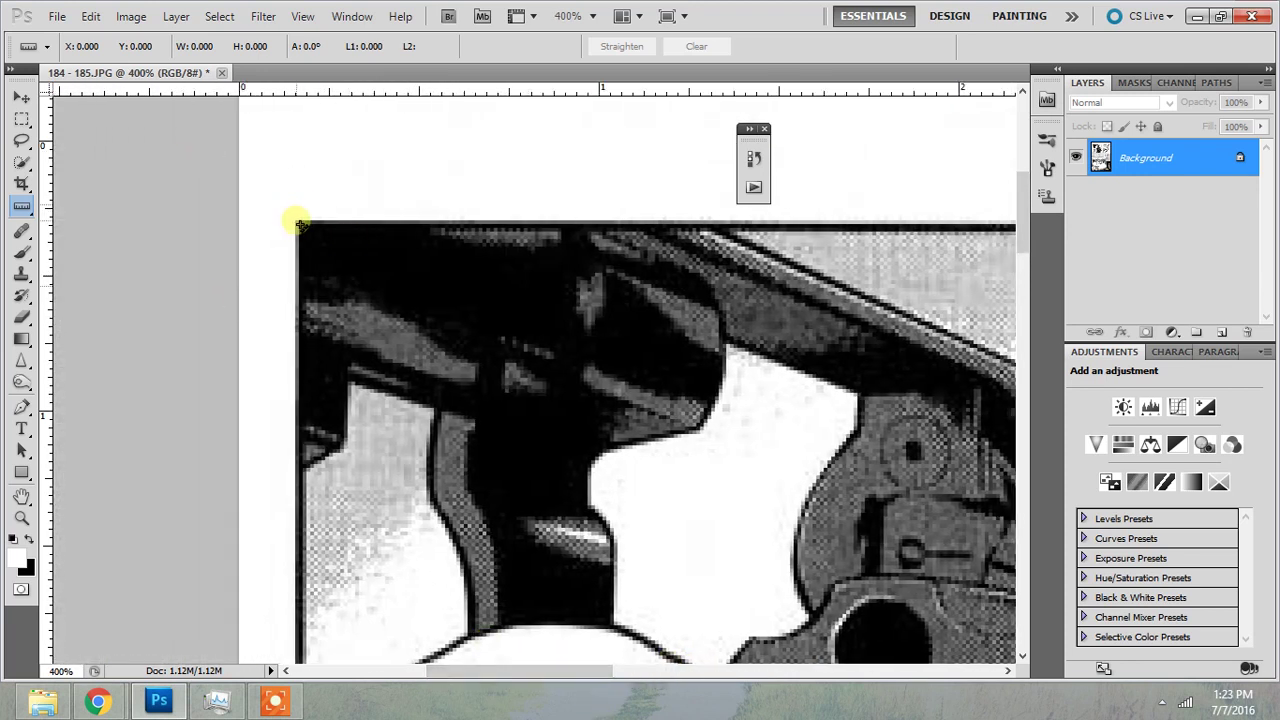
pyautogui.moveTo(297, 224); pyautogui.dragTo(1005, 228)
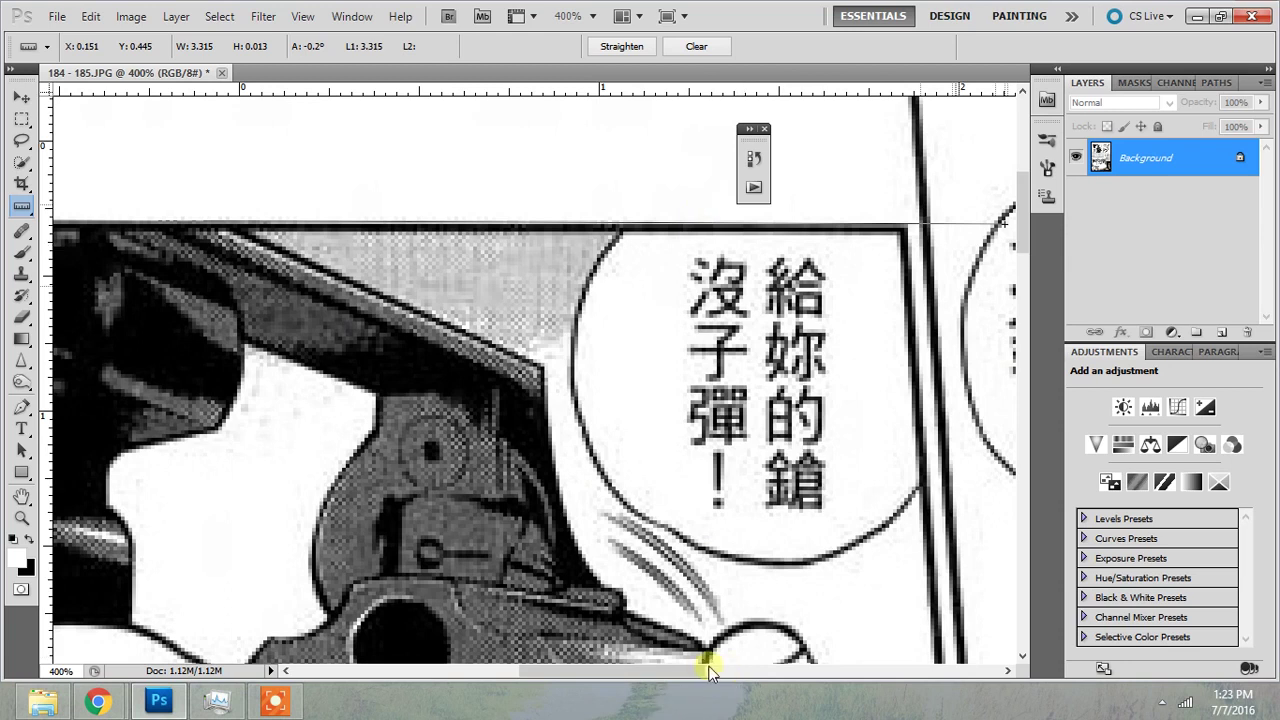
pyautogui.moveTo(666, 677)
pyautogui.mouseDown()
pyautogui.moveTo(600, 677)
pyautogui.moveTo(743, 677)
pyautogui.moveTo(621, 680)
pyautogui.moveTo(656, 680)
pyautogui.mouseUp()
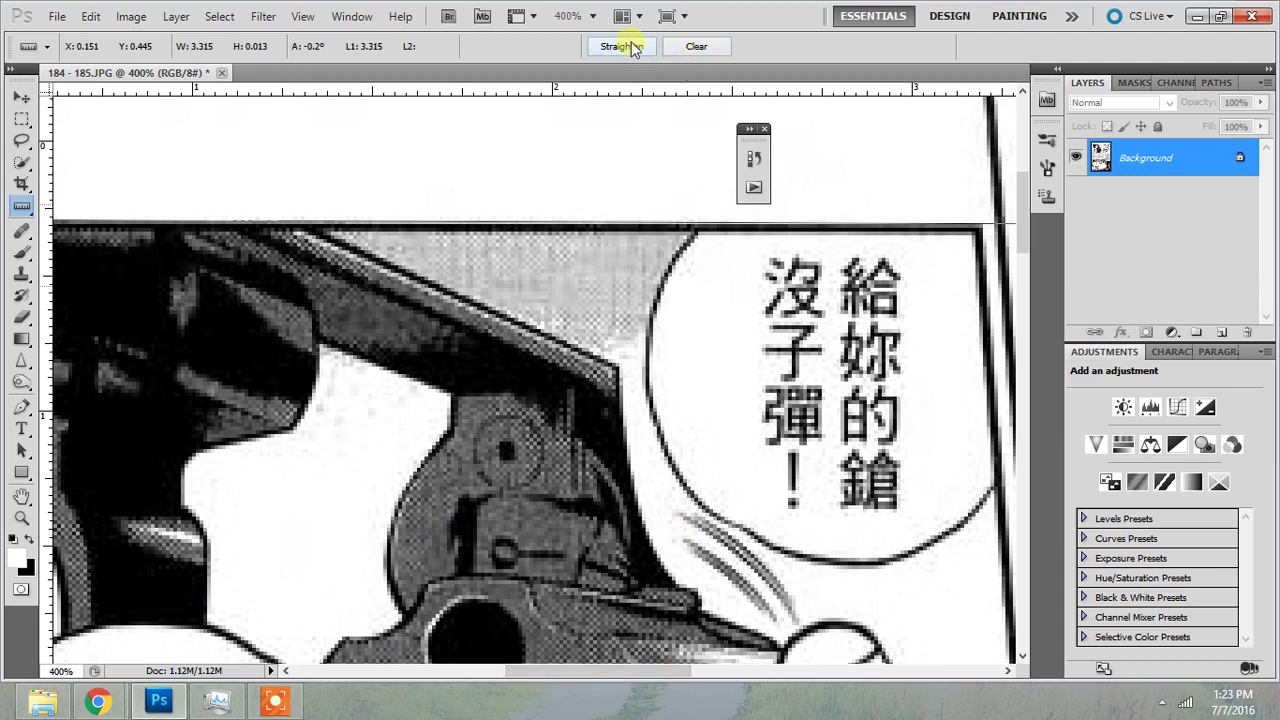
pyautogui.click(637, 47)
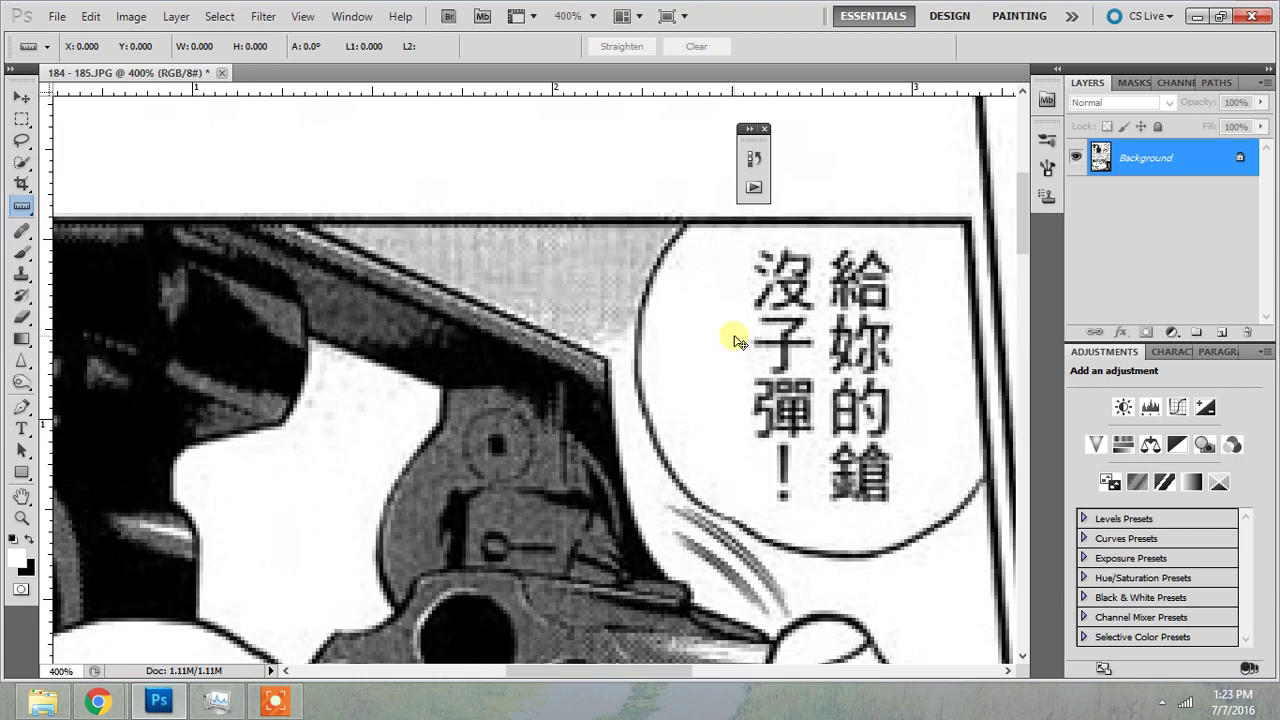
# Step: At 300% zoom, place a horizontal guide along the top panel border
pyautogui.hotkey('ctrl', '-')
pyautogui.hotkey('ctrl', '-')
pyautogui.hotkey('ctrl', '+')
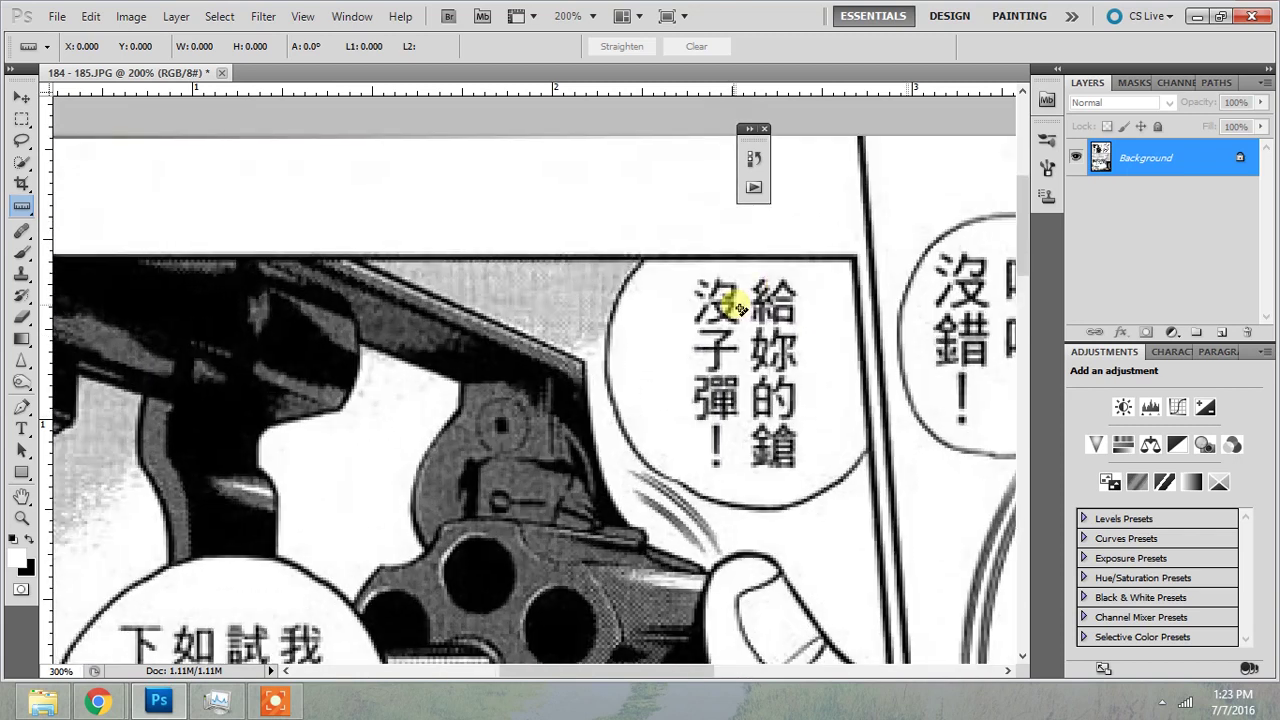
pyautogui.moveTo(614, 670)
pyautogui.mouseDown()
pyautogui.moveTo(590, 678)
pyautogui.moveTo(600, 674)
pyautogui.mouseUp()
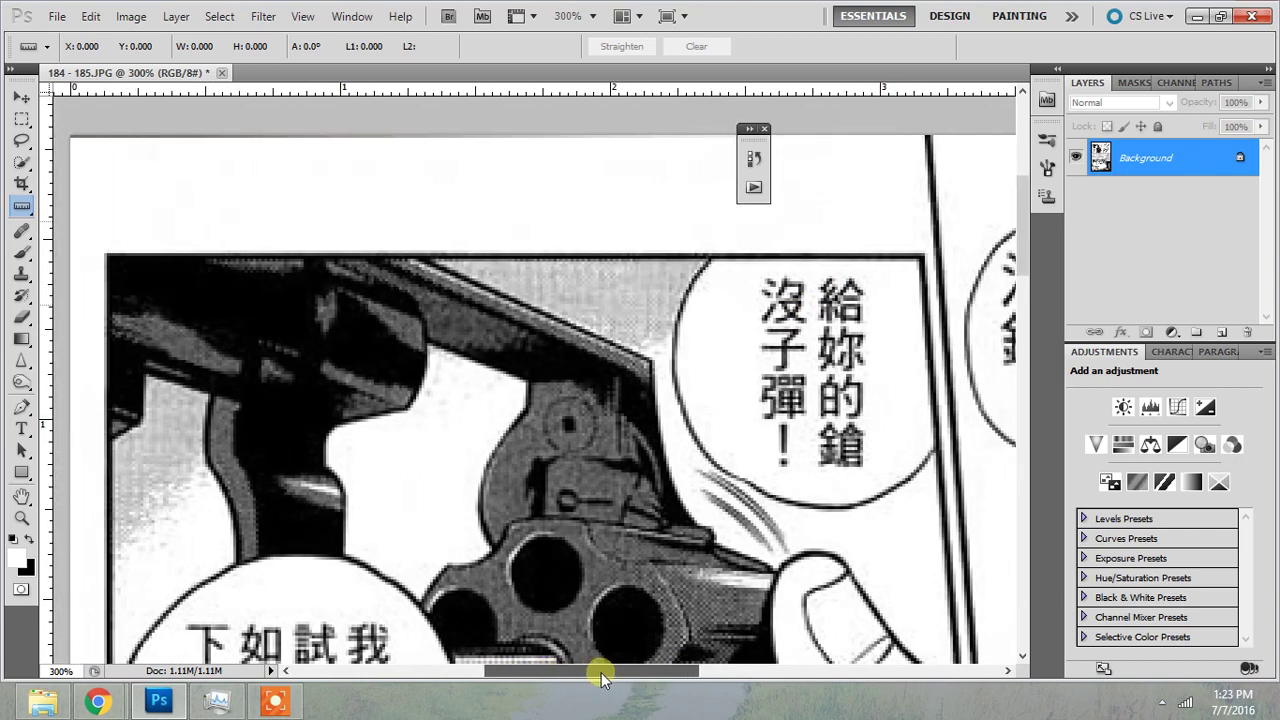
pyautogui.moveTo(672, 97); pyautogui.dragTo(698, 253)
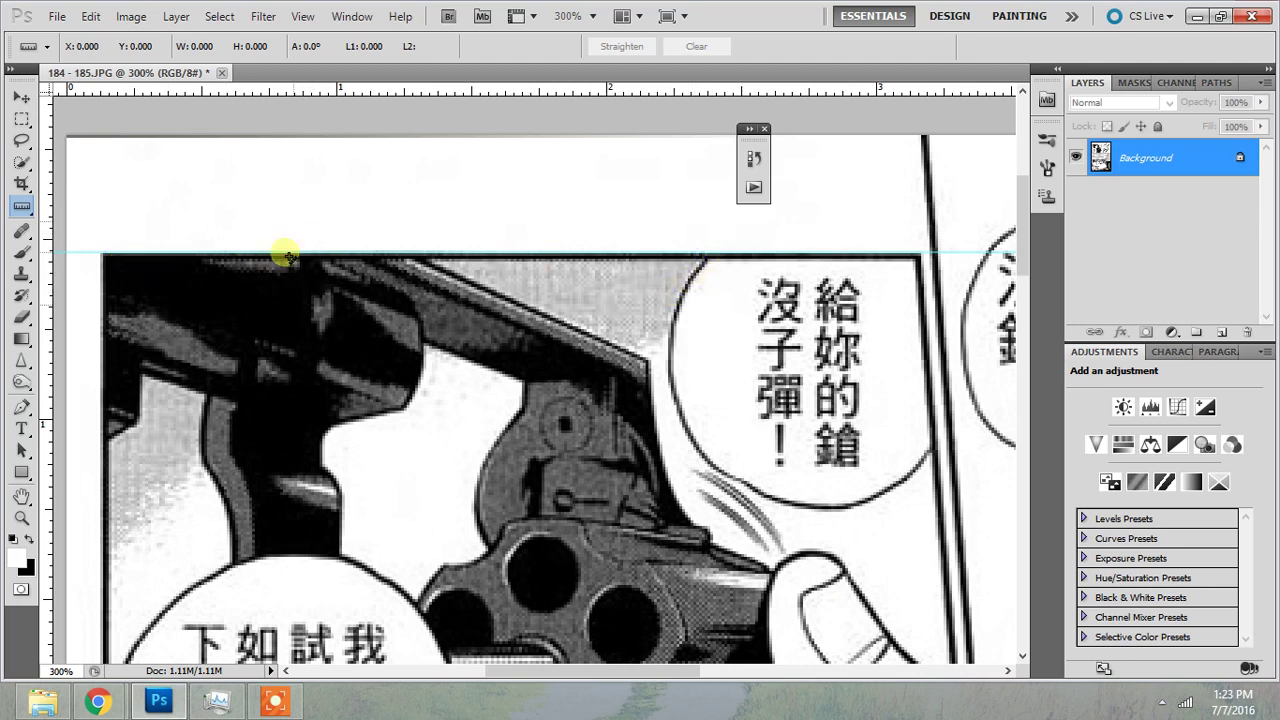
pyautogui.scroll(-5, 233, 346)
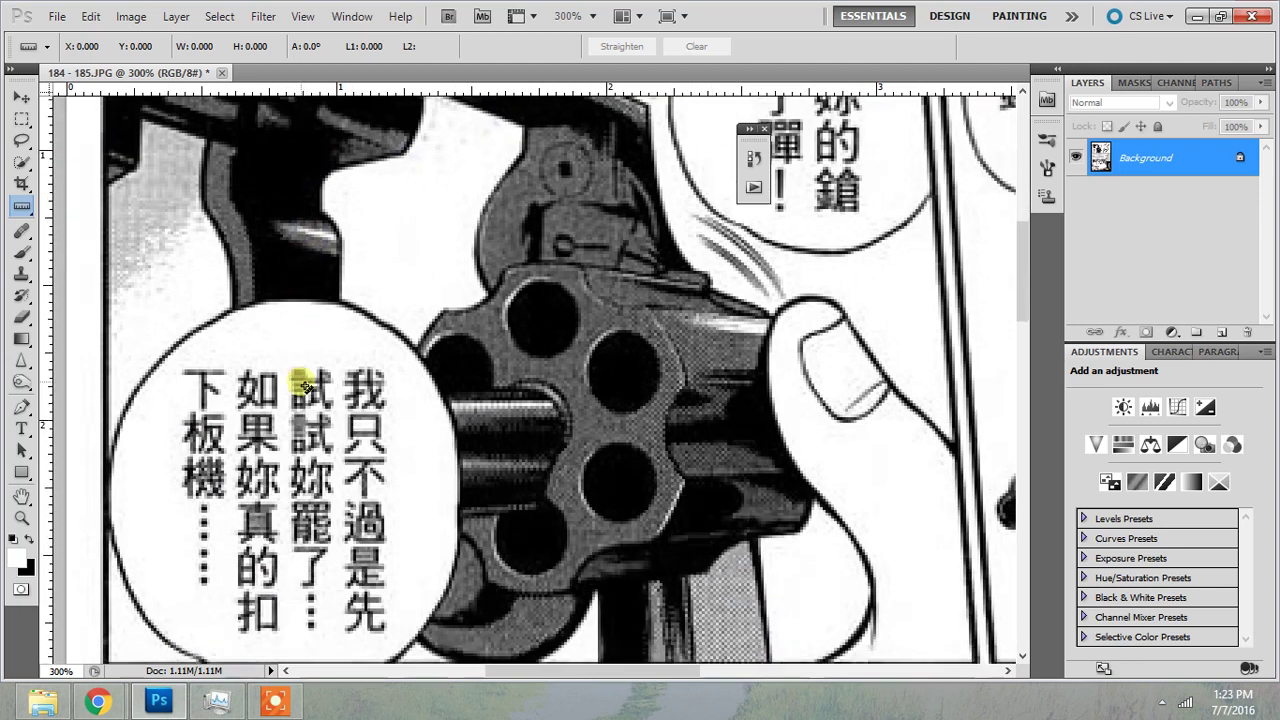
pyautogui.scroll(2, 150, 479)
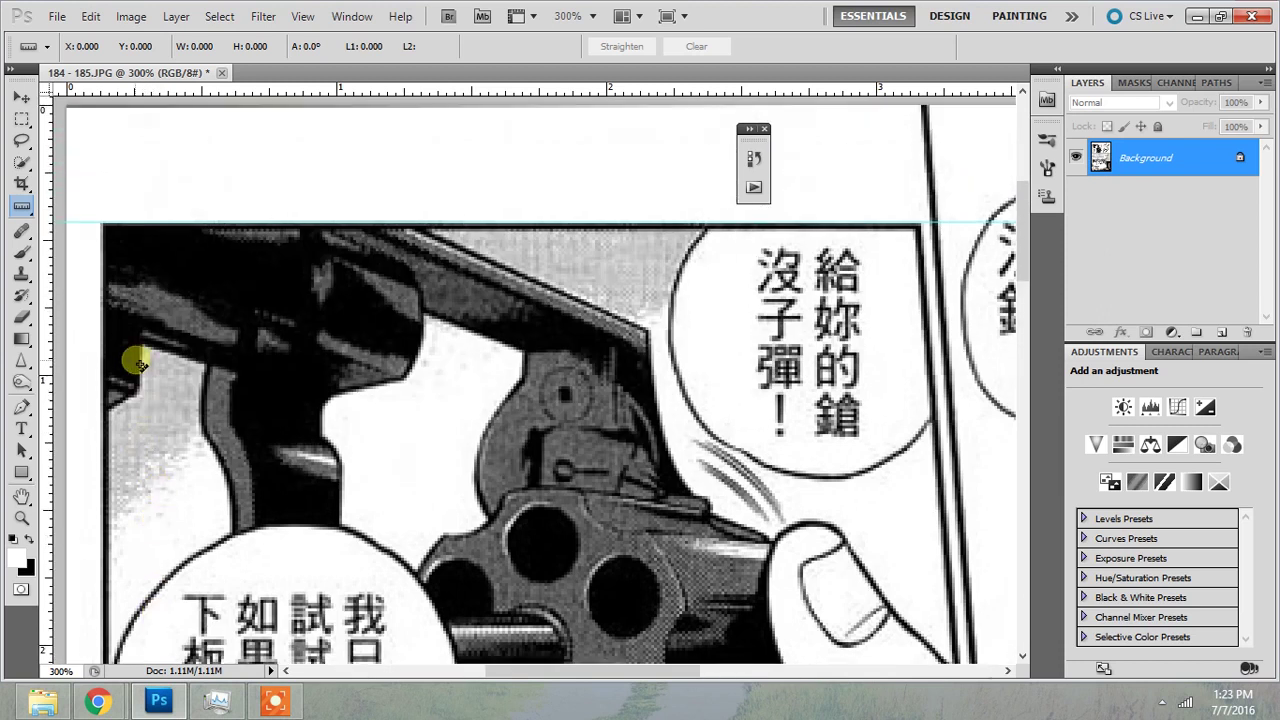
pyautogui.scroll(-1, 134, 357)
# Step: Add a vertical guide on the panel's left edge, then zoom back out
pyautogui.moveTo(55, 340); pyautogui.dragTo(102, 332)
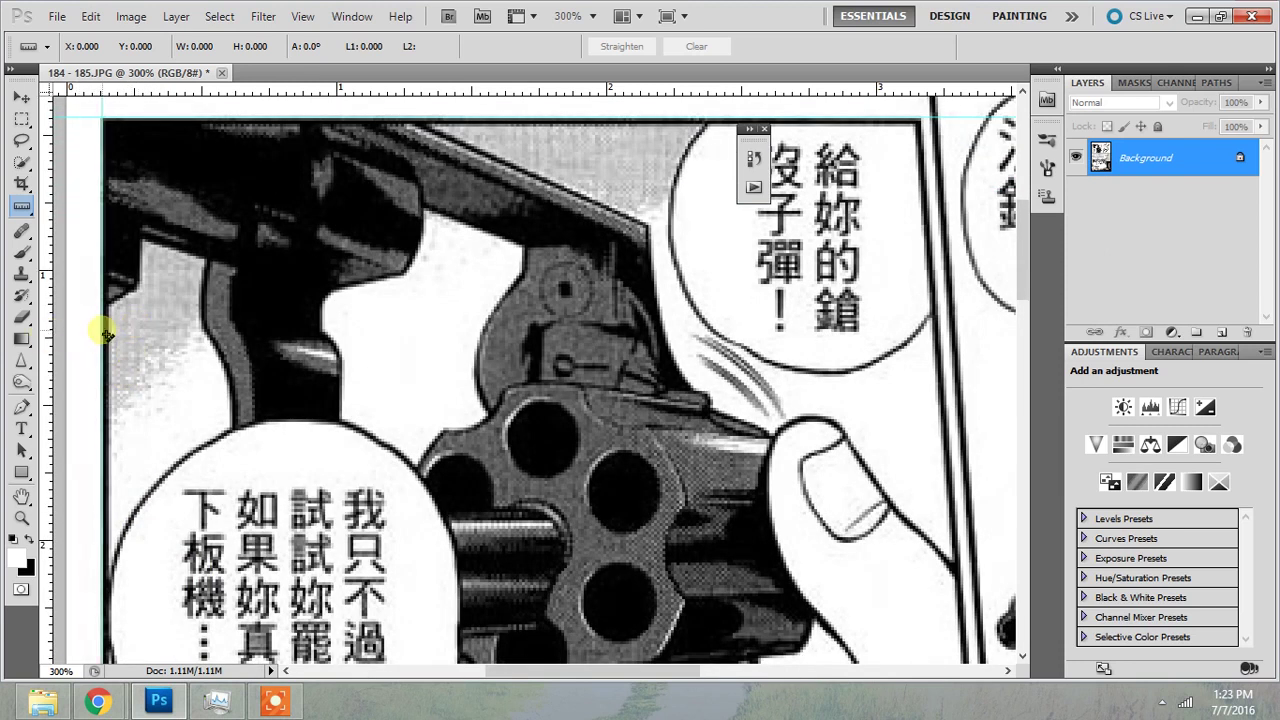
pyautogui.scroll(-6, 86, 557)
pyautogui.scroll(6, 165, 545)
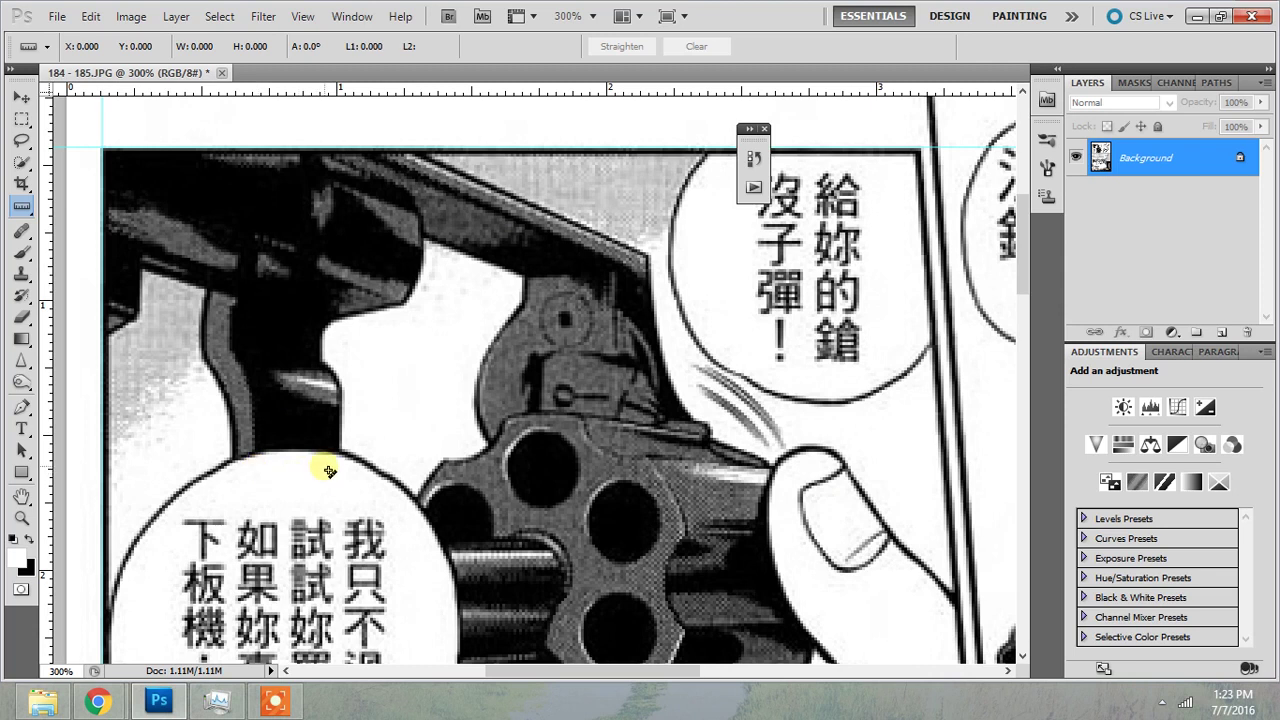
pyautogui.hotkey('ctrl', '-')
pyautogui.hotkey('ctrl', '-')
# Step: Clear all guides and duplicate the Background into Layer 1 with Ctrl+J
pyautogui.scroll(-4, 375, 330)
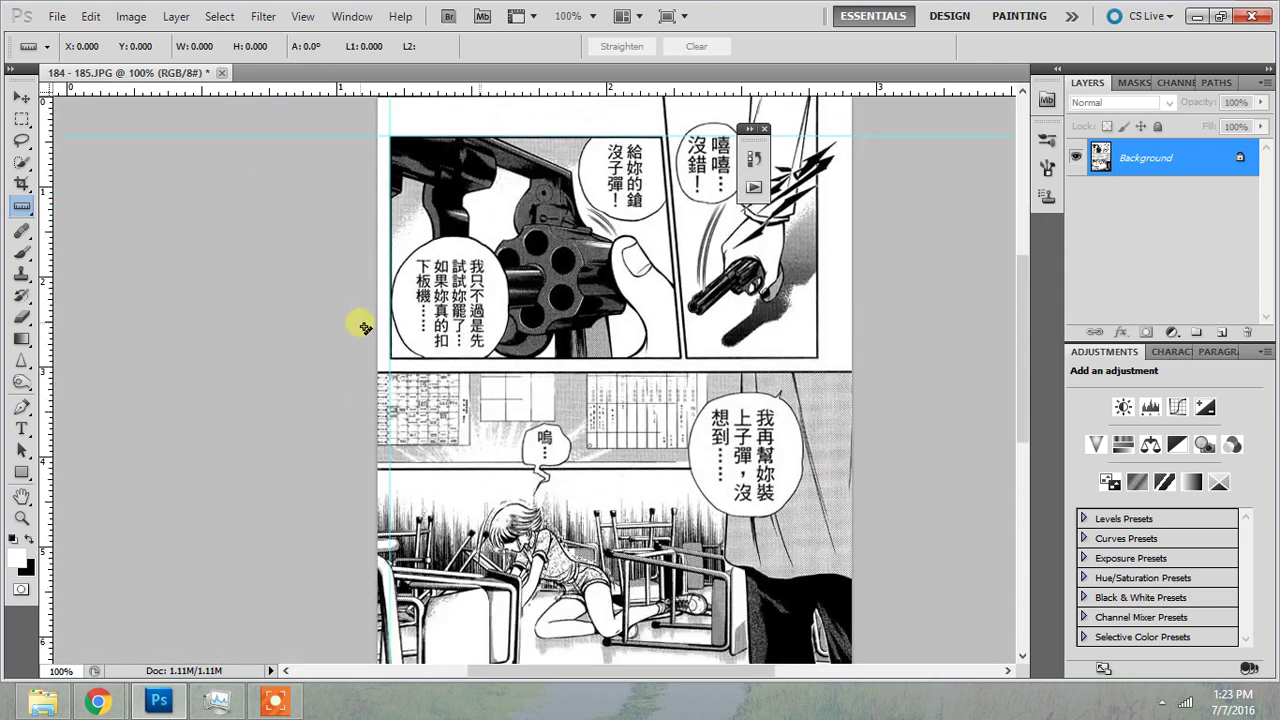
pyautogui.click(302, 16)
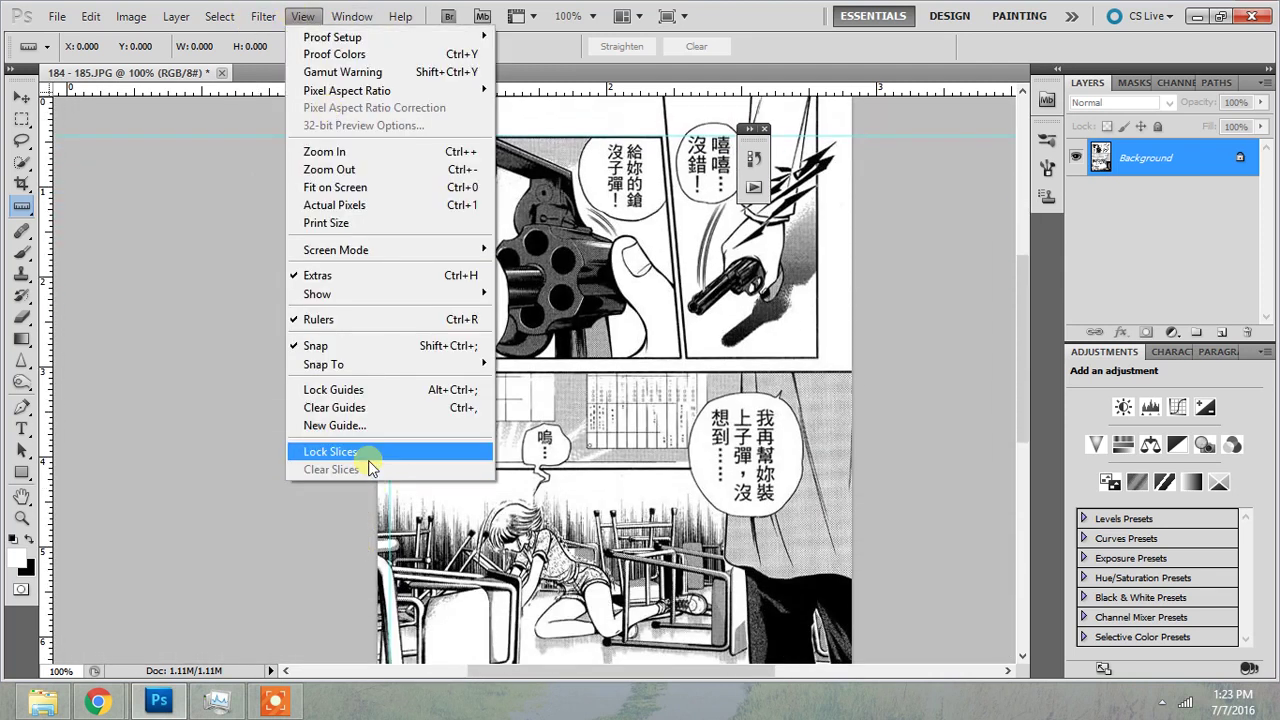
pyautogui.click(369, 407)
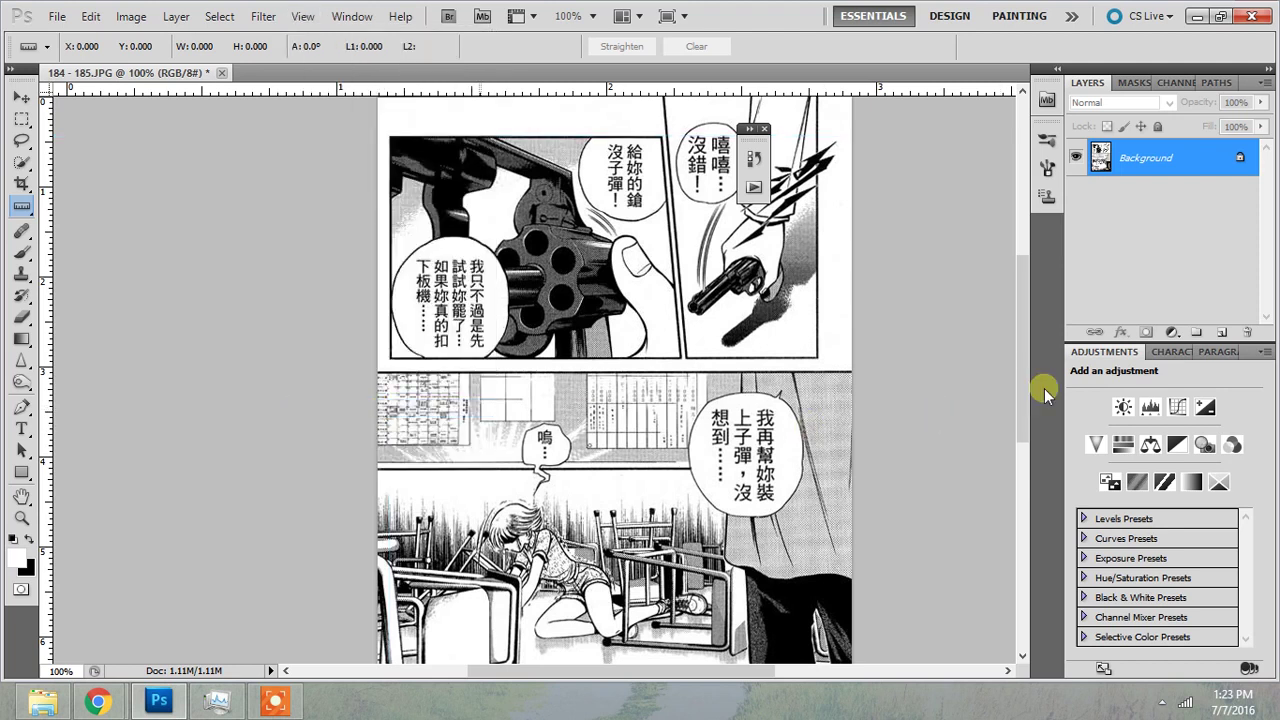
pyautogui.moveTo(1020, 370)
pyautogui.mouseDown()
pyautogui.moveTo(1023, 420)
pyautogui.moveTo(1018, 359)
pyautogui.mouseUp()
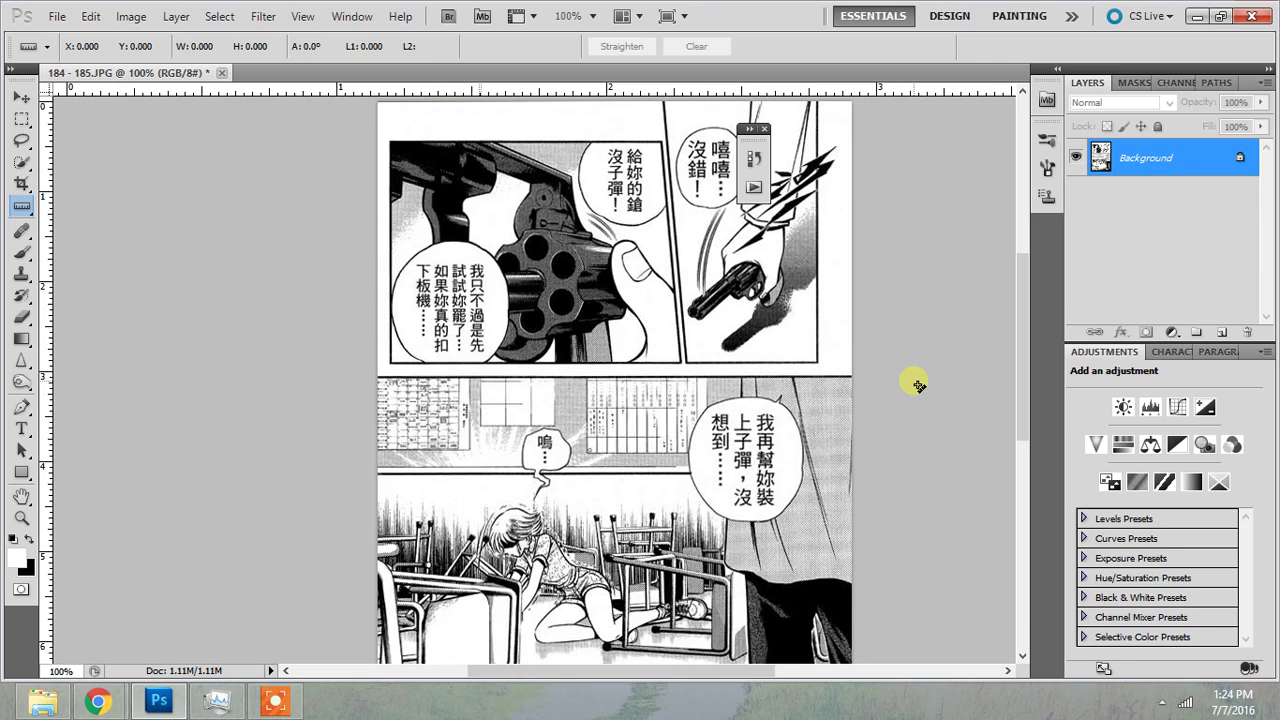
pyautogui.hotkey('ctrl', 'j')
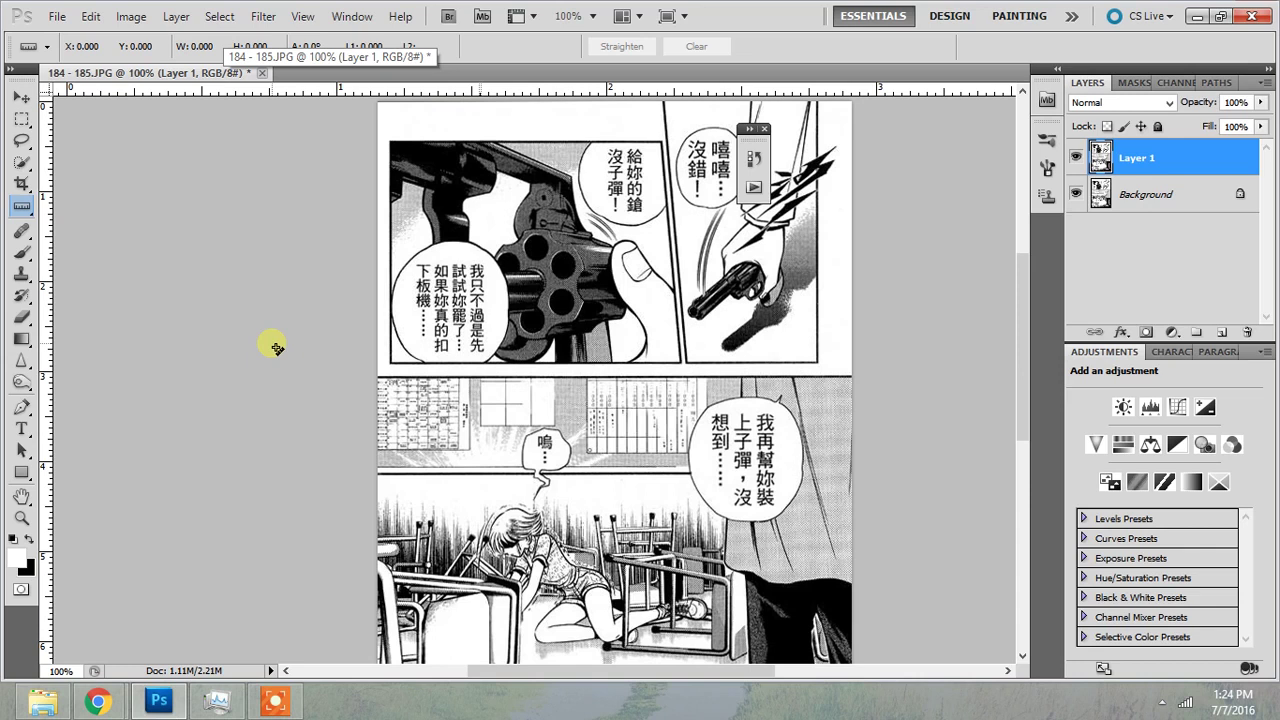
# Step: Run Topaz DeNoise 5 on Layer 1, with Overall Strength at 0.20 after trying 0.11
pyautogui.click(262, 18)
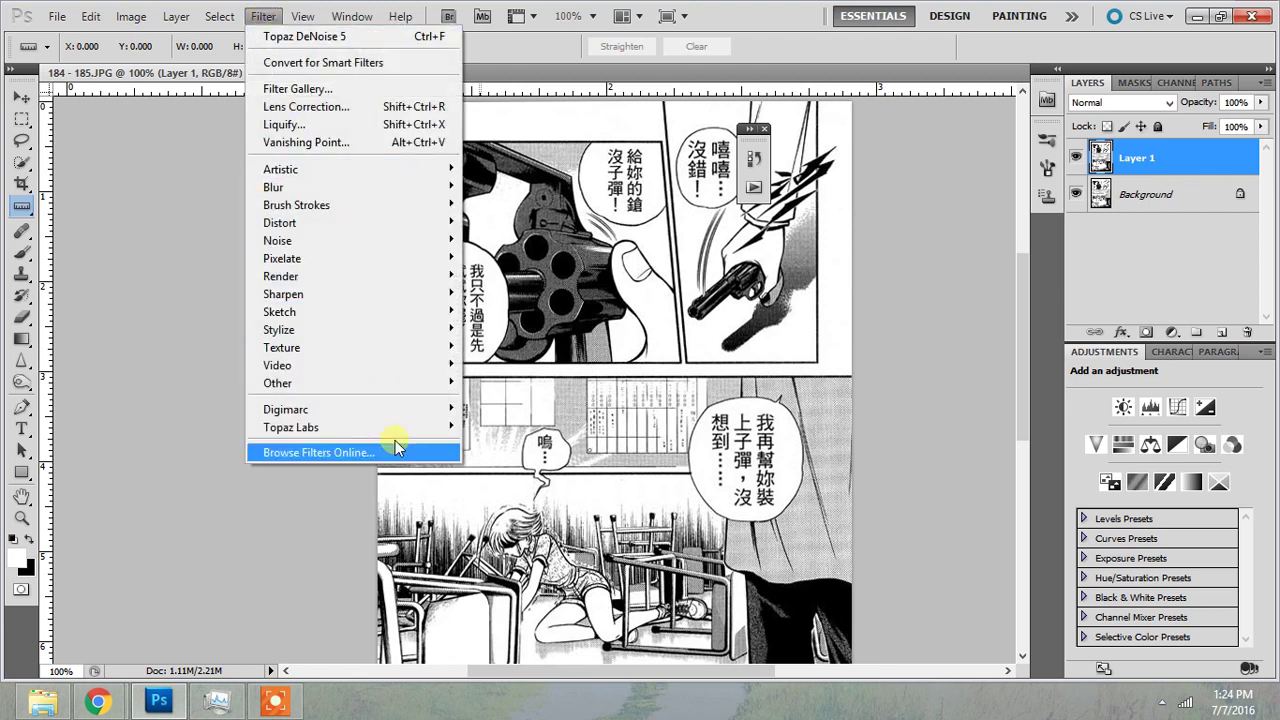
pyautogui.moveTo(430, 431)
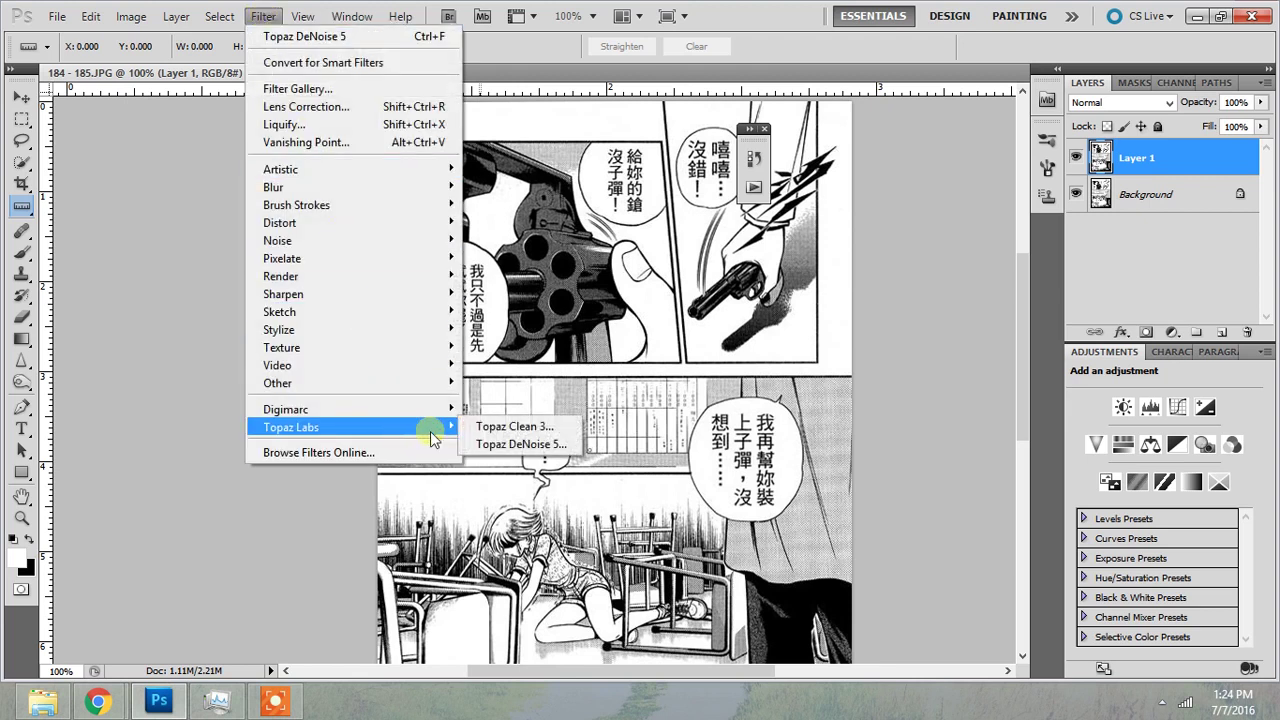
pyautogui.click(505, 444)
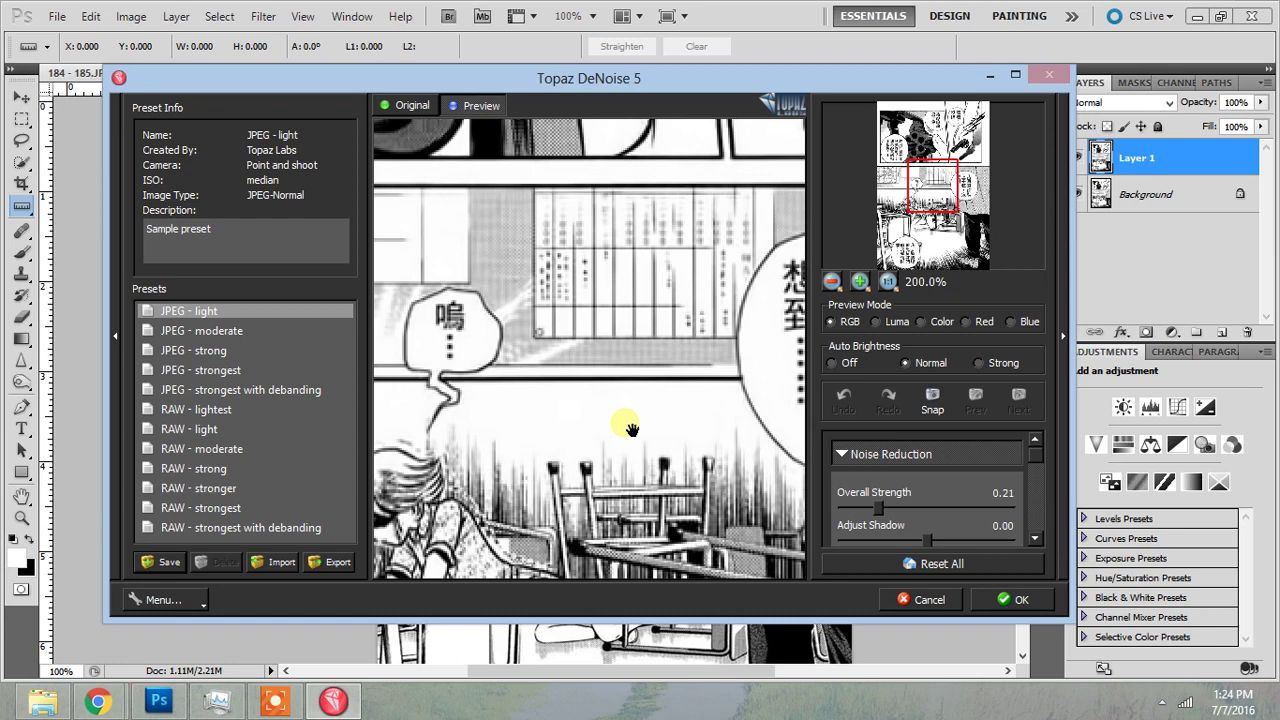
pyautogui.moveTo(631, 428); pyautogui.dragTo(476, 438)
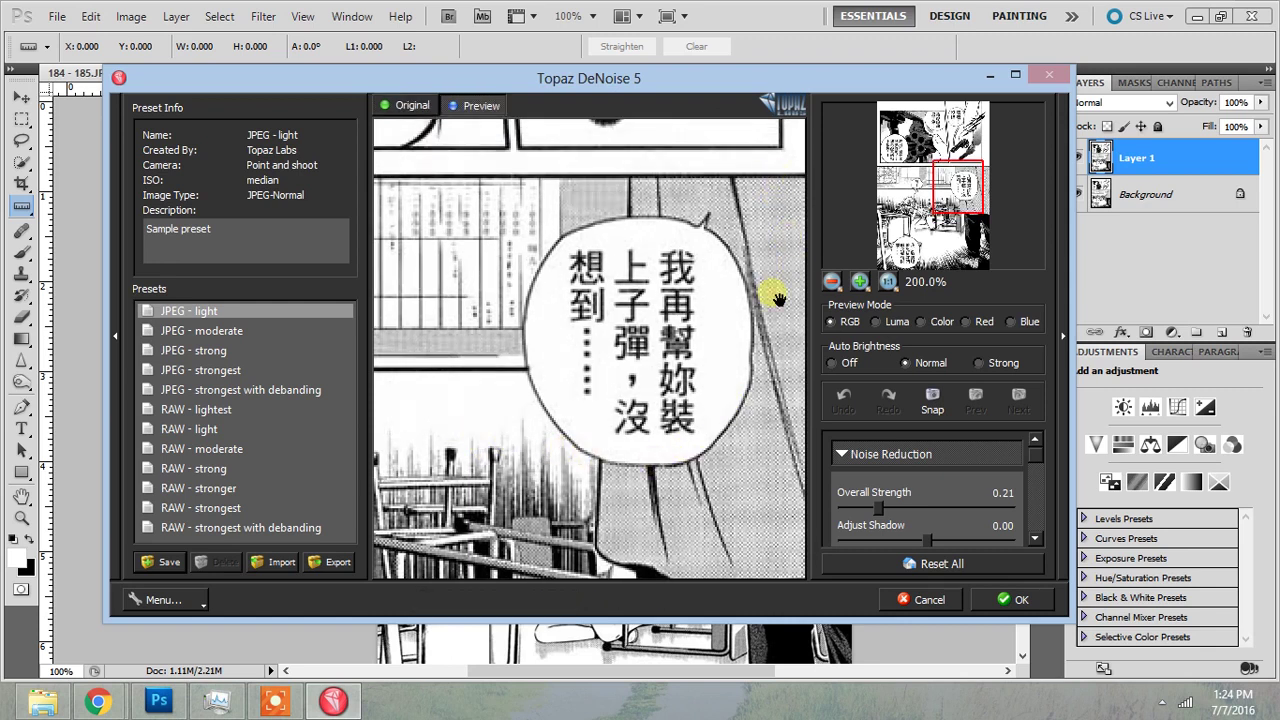
pyautogui.moveTo(766, 489); pyautogui.dragTo(720, 414)
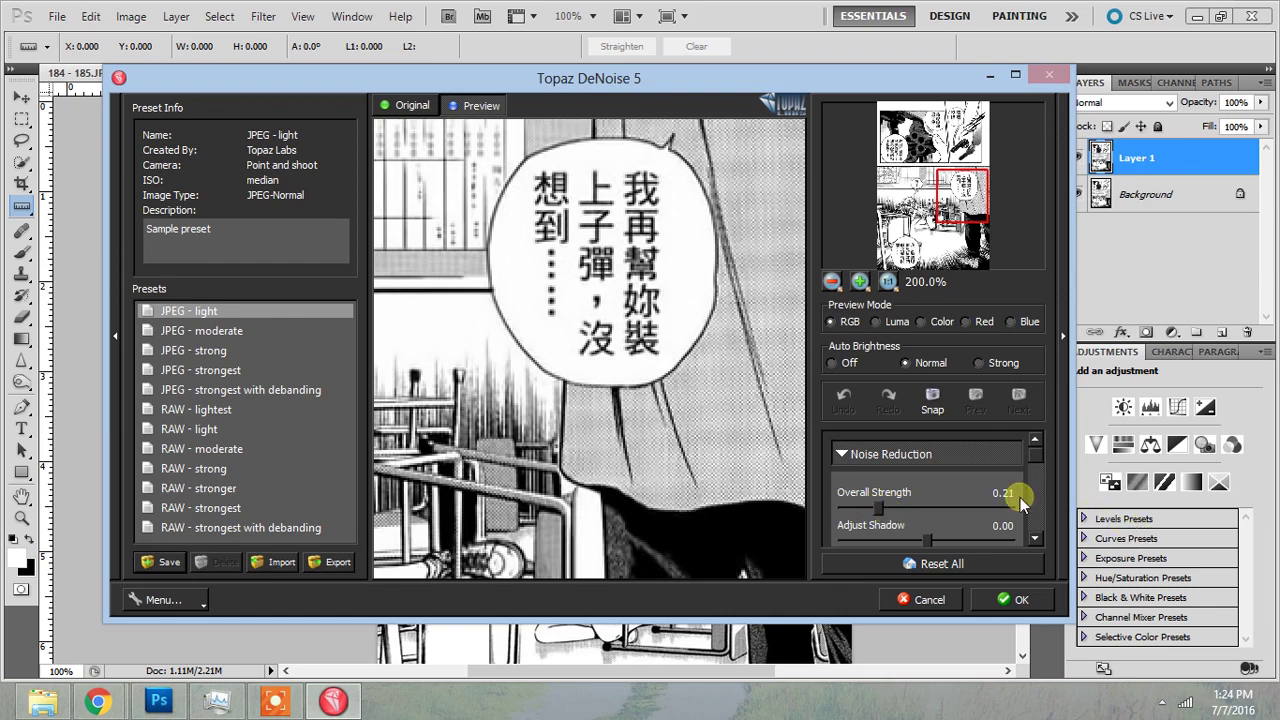
pyautogui.moveTo(585, 298); pyautogui.dragTo(500, 300)
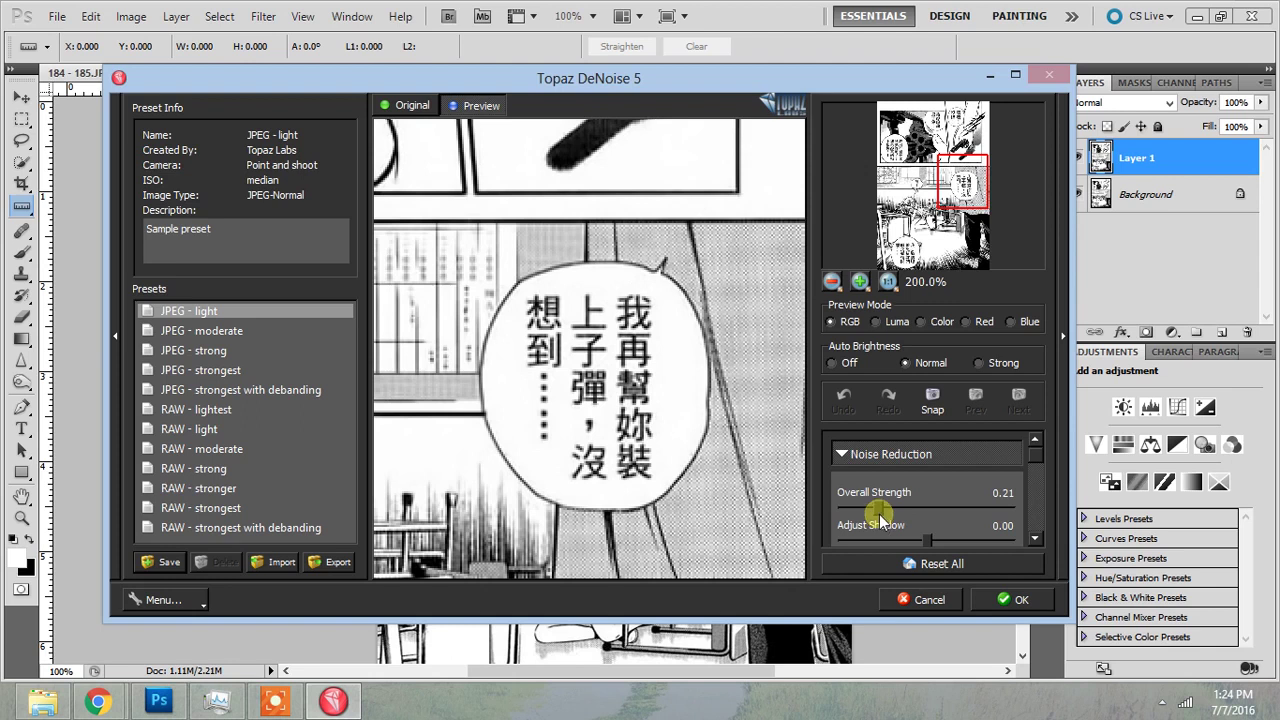
pyautogui.moveTo(879, 514); pyautogui.dragTo(861, 508)
pyautogui.moveTo(862, 508); pyautogui.dragTo(876, 512)
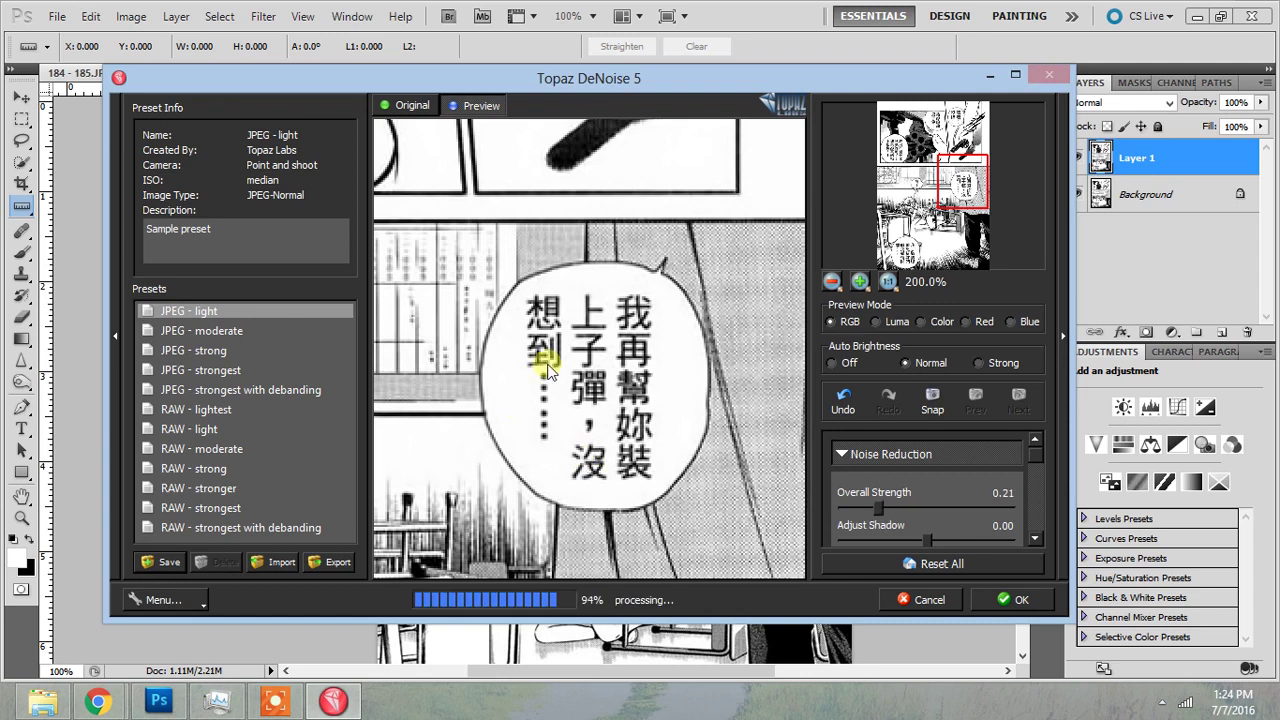
pyautogui.moveTo(548, 279); pyautogui.dragTo(546, 217)
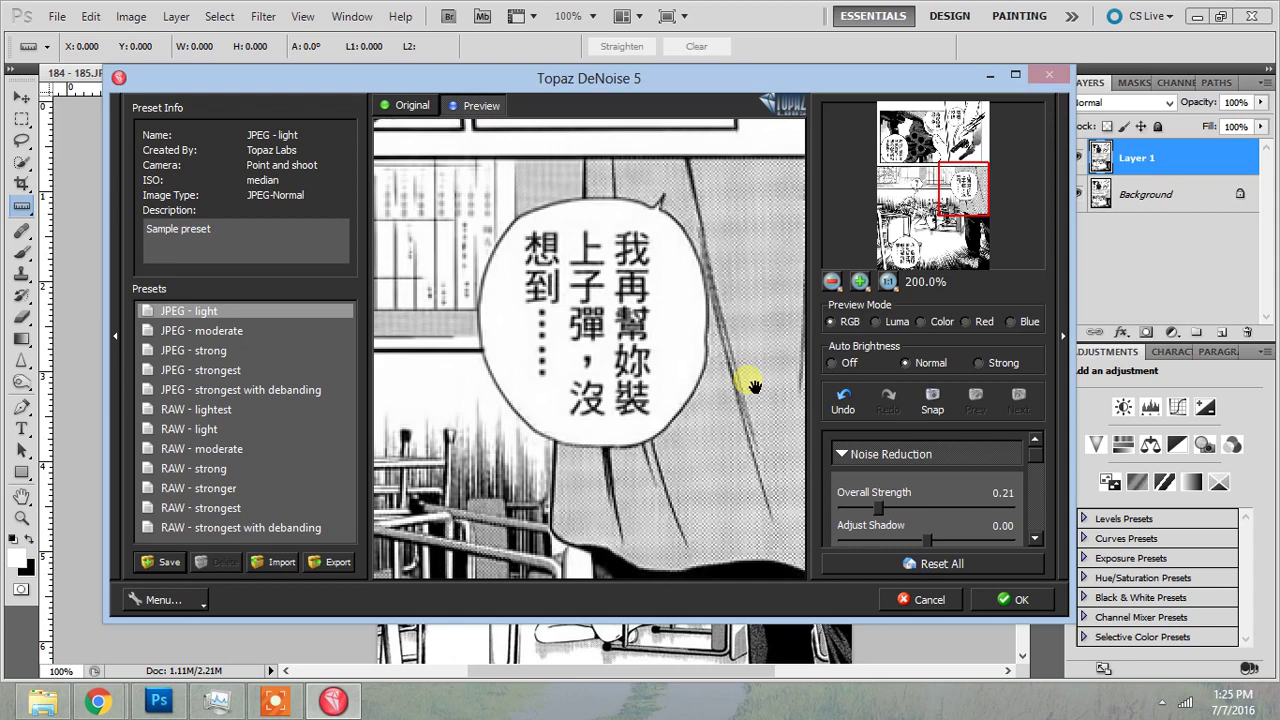
pyautogui.click(1010, 599)
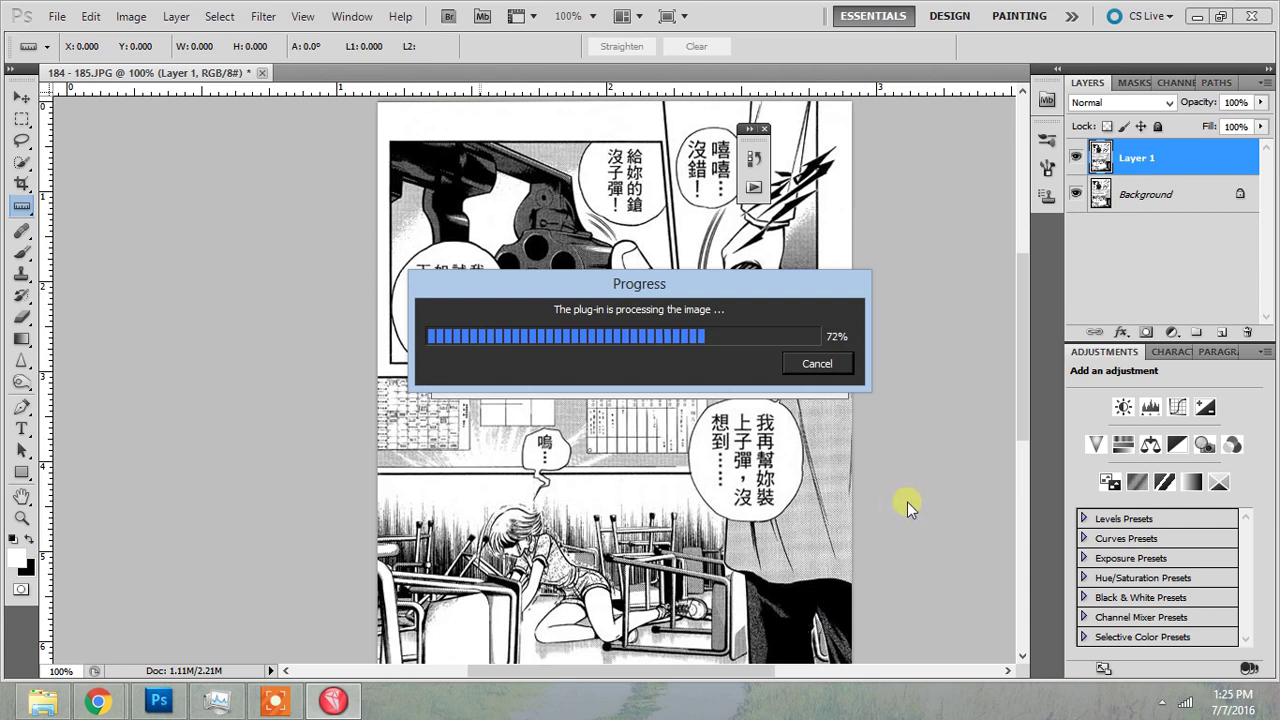
# Step: Browse the Filter menu and close it without applying a filter
pyautogui.click(264, 17)
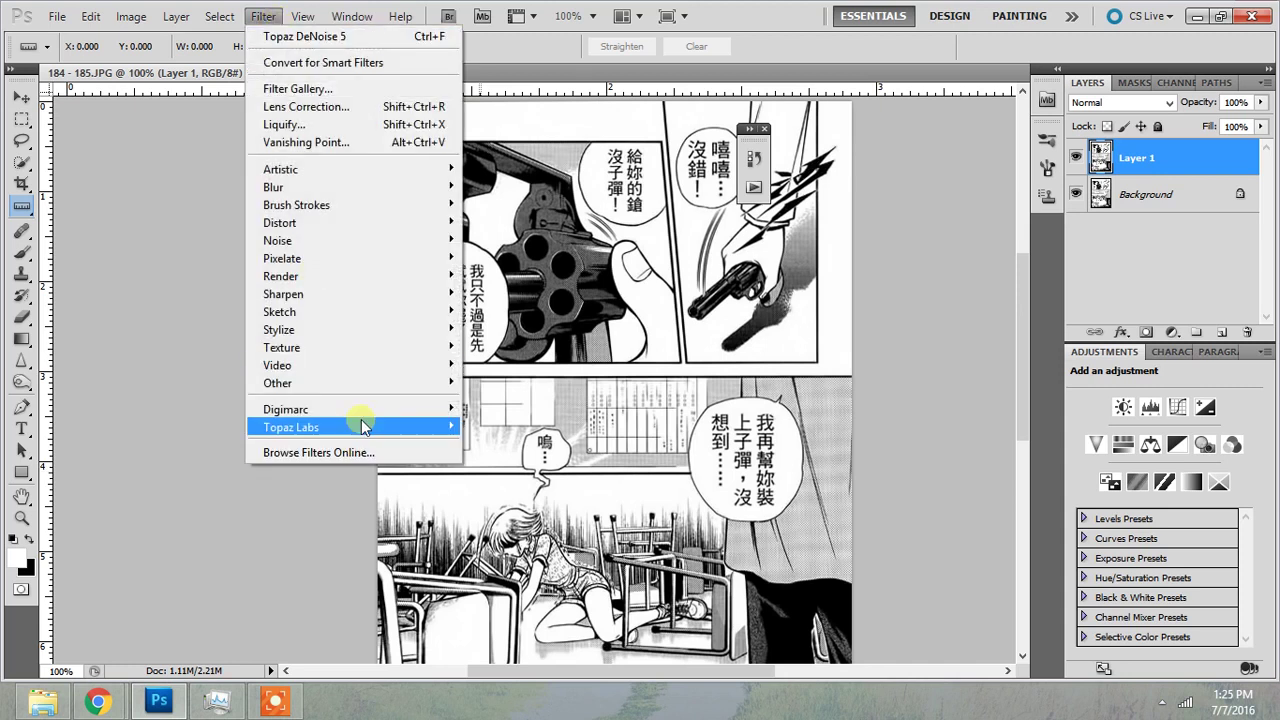
pyautogui.moveTo(364, 431)
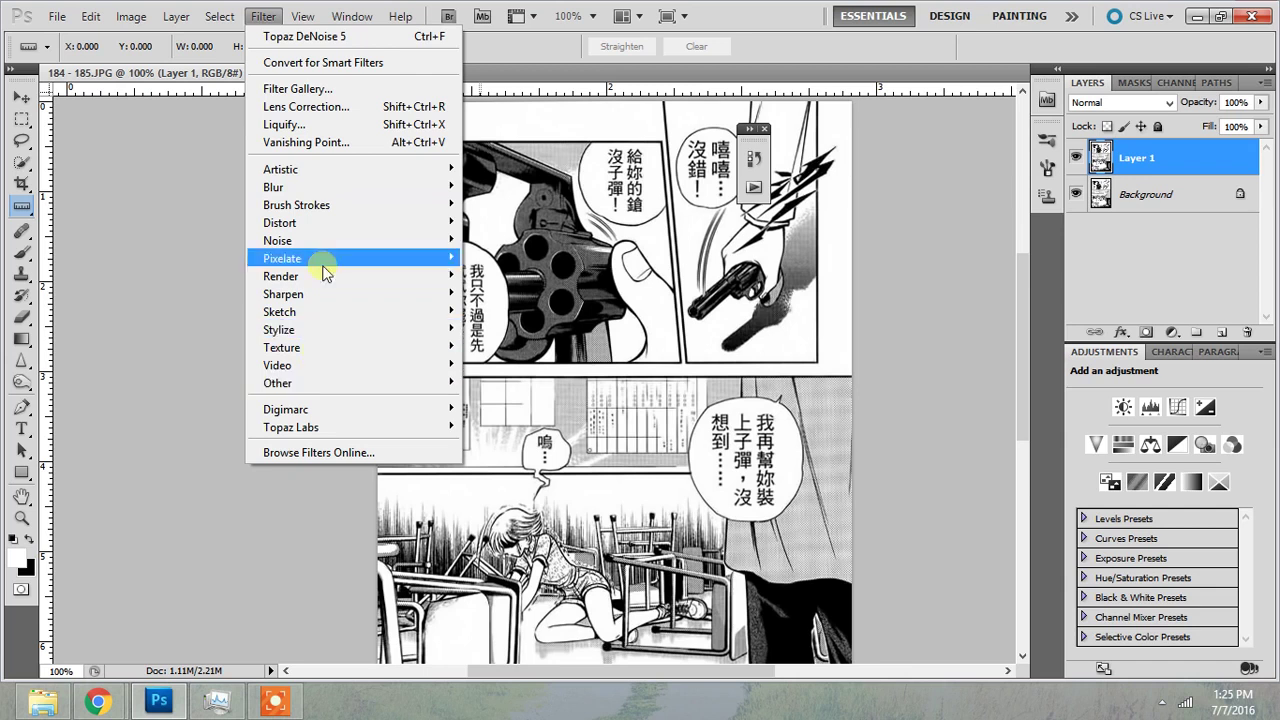
pyautogui.moveTo(317, 364)
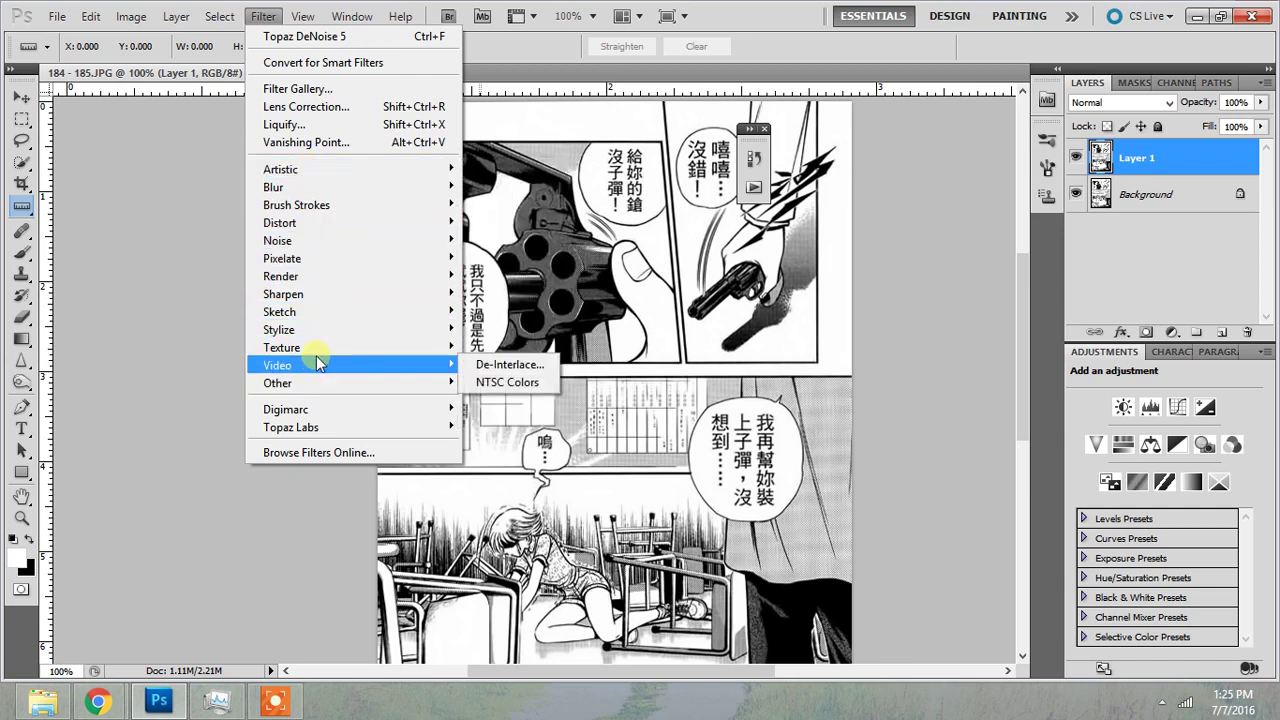
pyautogui.moveTo(300, 170)
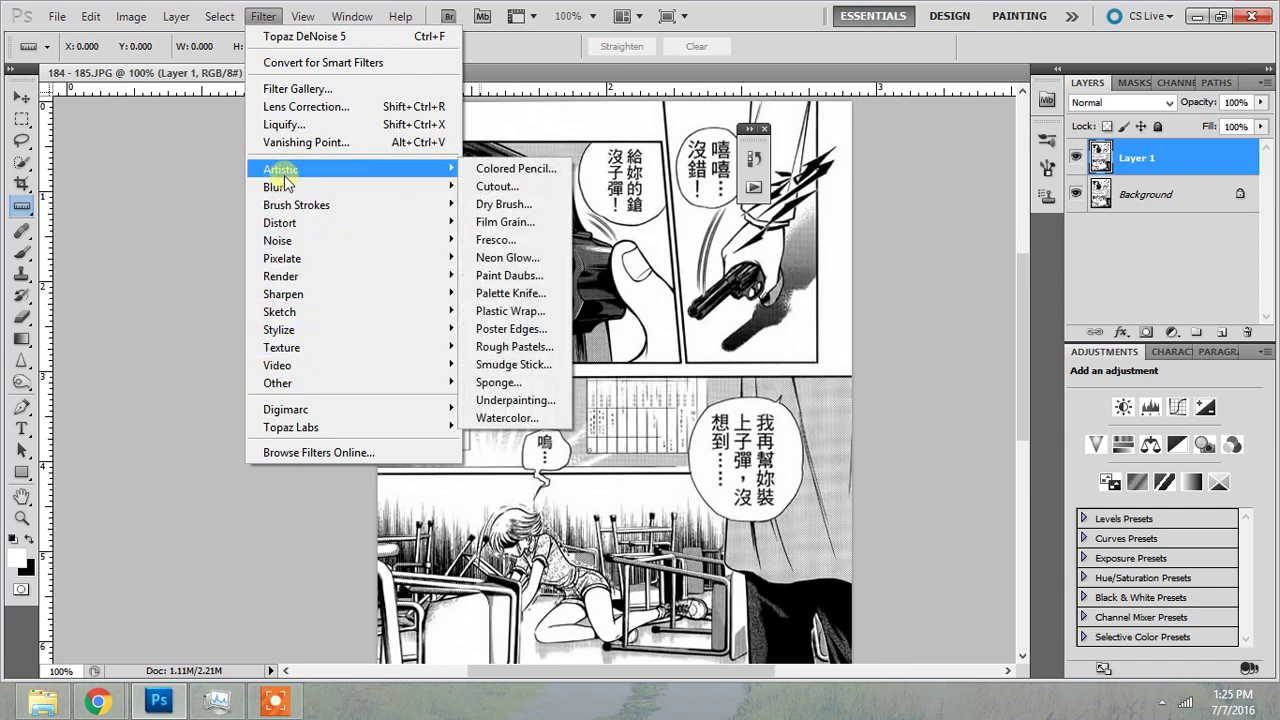
pyautogui.click(131, 199)
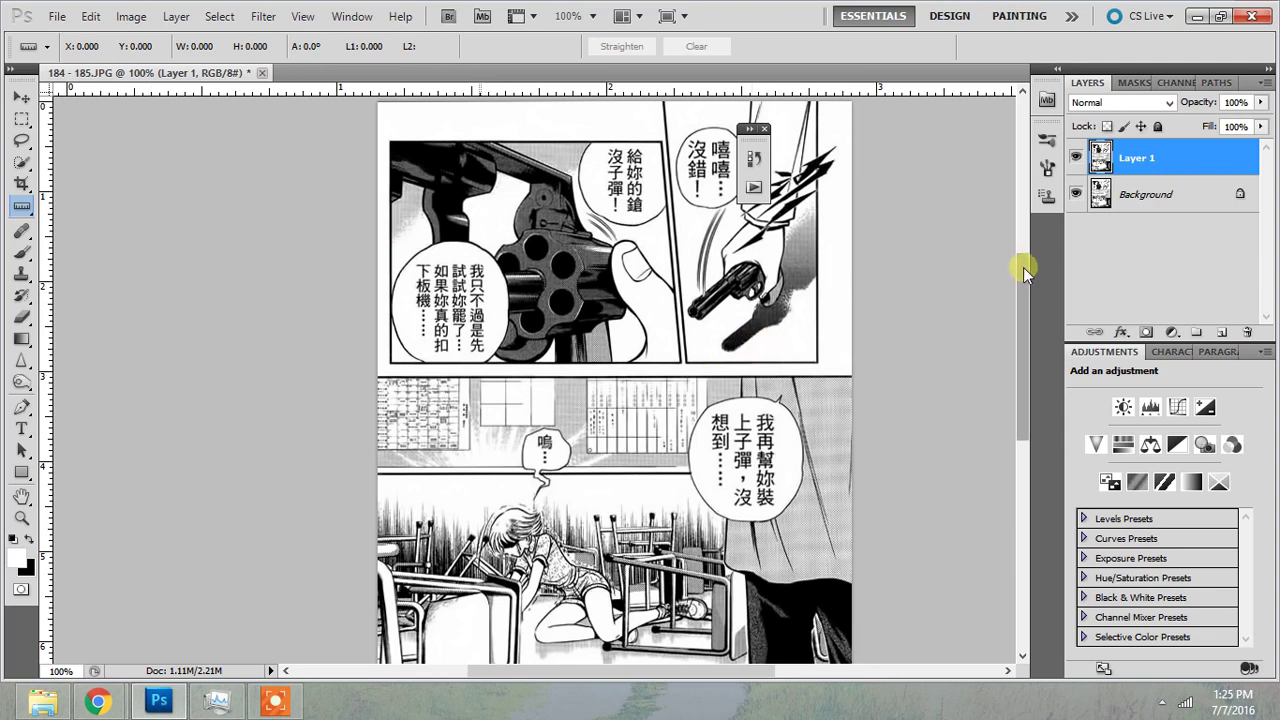
pyautogui.moveTo(1023, 267)
pyautogui.mouseDown()
pyautogui.moveTo(1018, 311)
pyautogui.moveTo(1009, 253)
pyautogui.mouseUp()
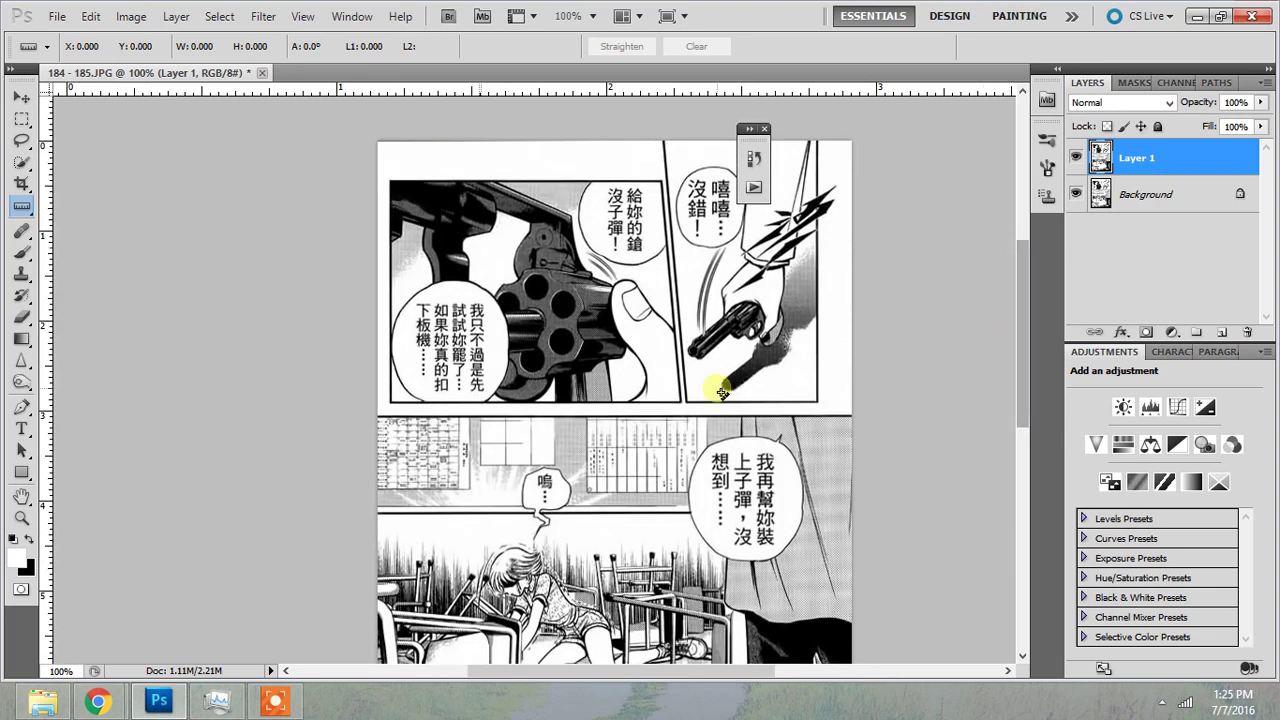
# Step: Convert the page to Grayscale mode, choosing Don't Flatten to keep both layers
pyautogui.click(130, 17)
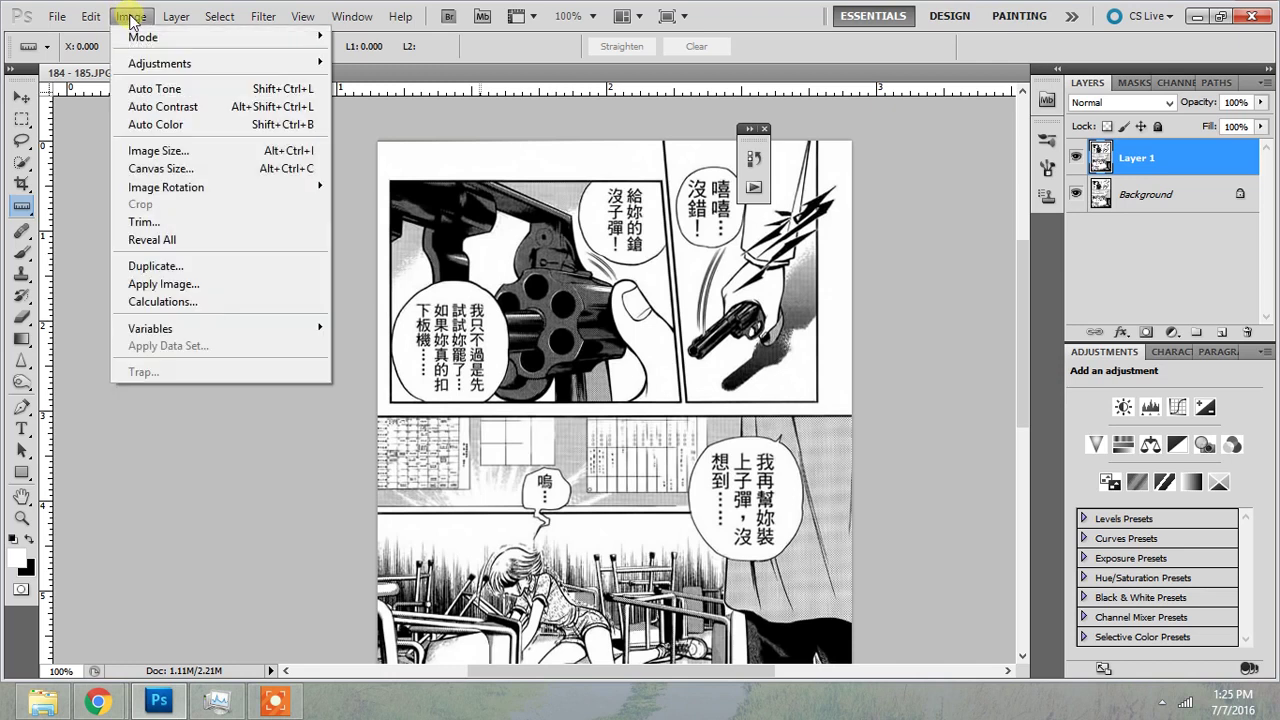
pyautogui.moveTo(132, 38)
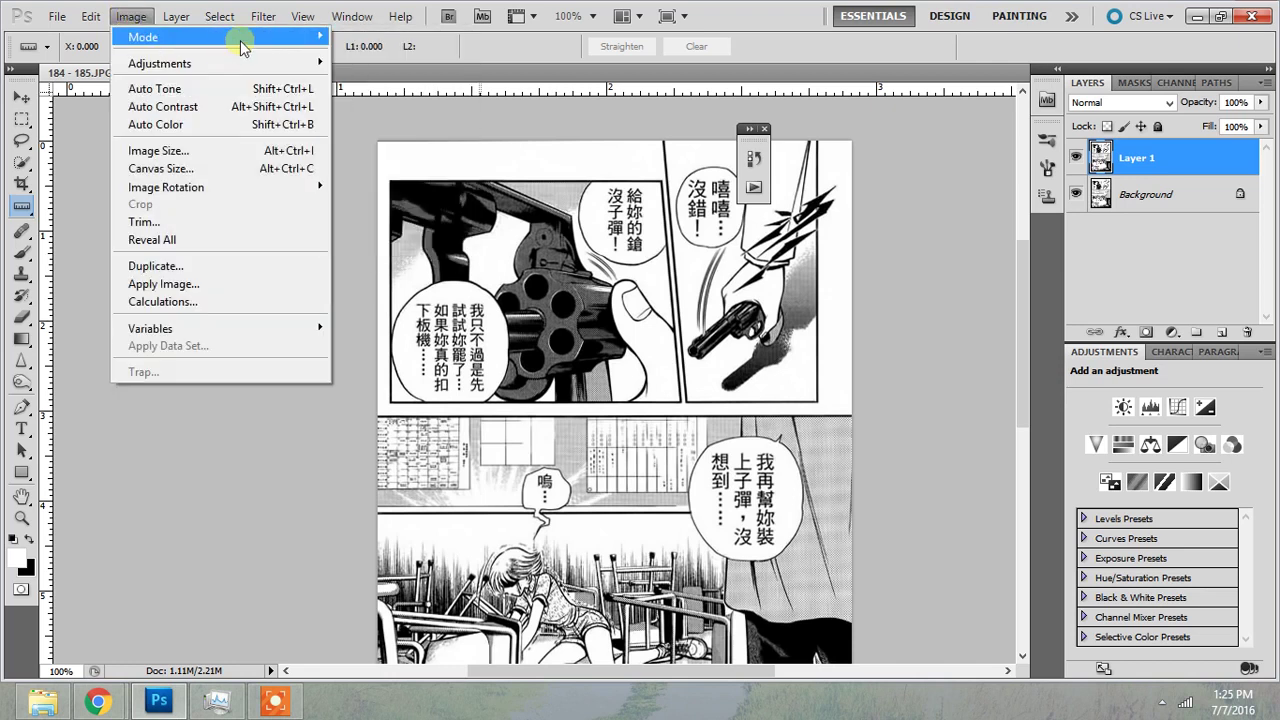
pyautogui.click(360, 54)
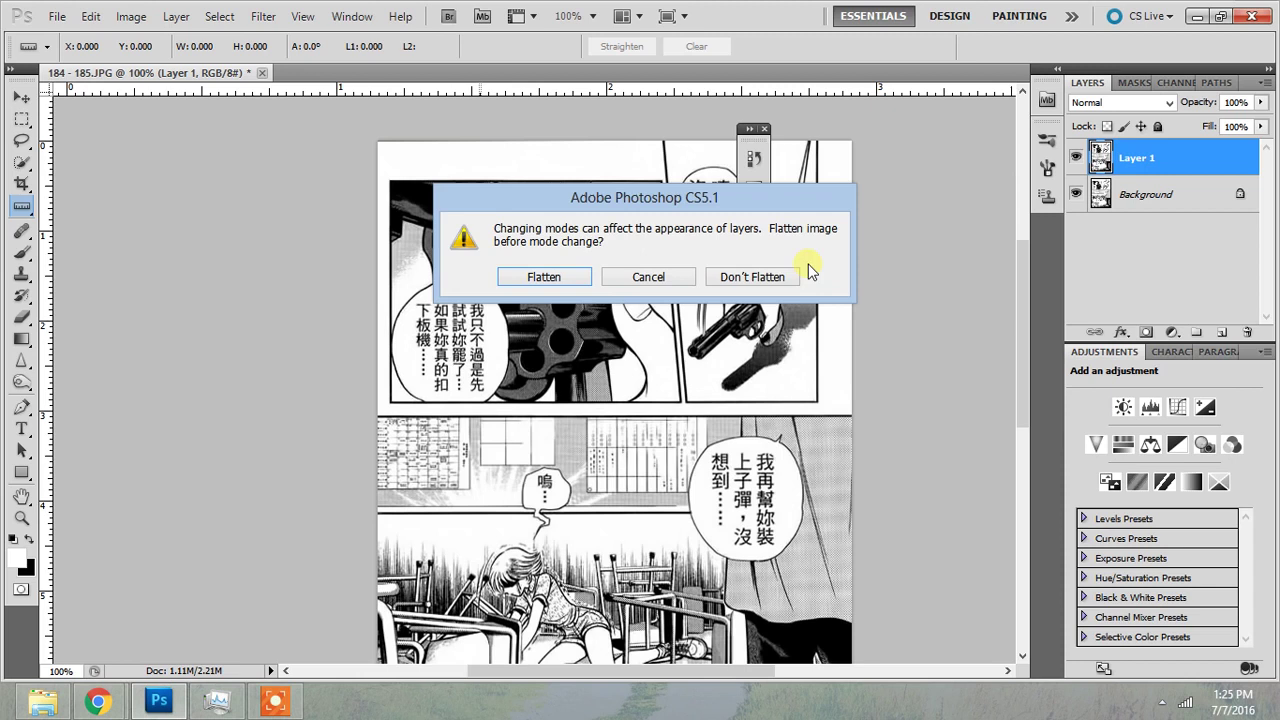
pyautogui.click(780, 276)
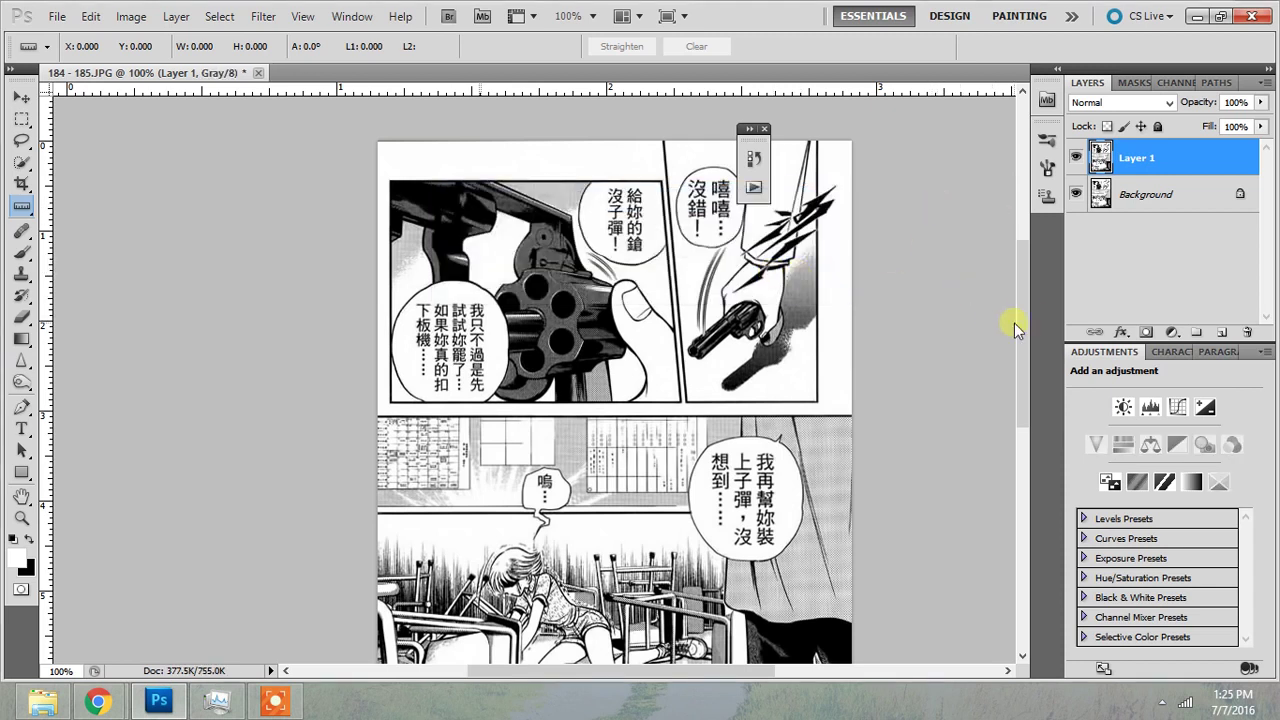
# Step: Add a Levels adjustment layer, Levels 1, above the page
pyautogui.moveTo(1020, 317)
pyautogui.mouseDown()
pyautogui.moveTo(1011, 491)
pyautogui.moveTo(1003, 240)
pyautogui.moveTo(1011, 307)
pyautogui.mouseUp()
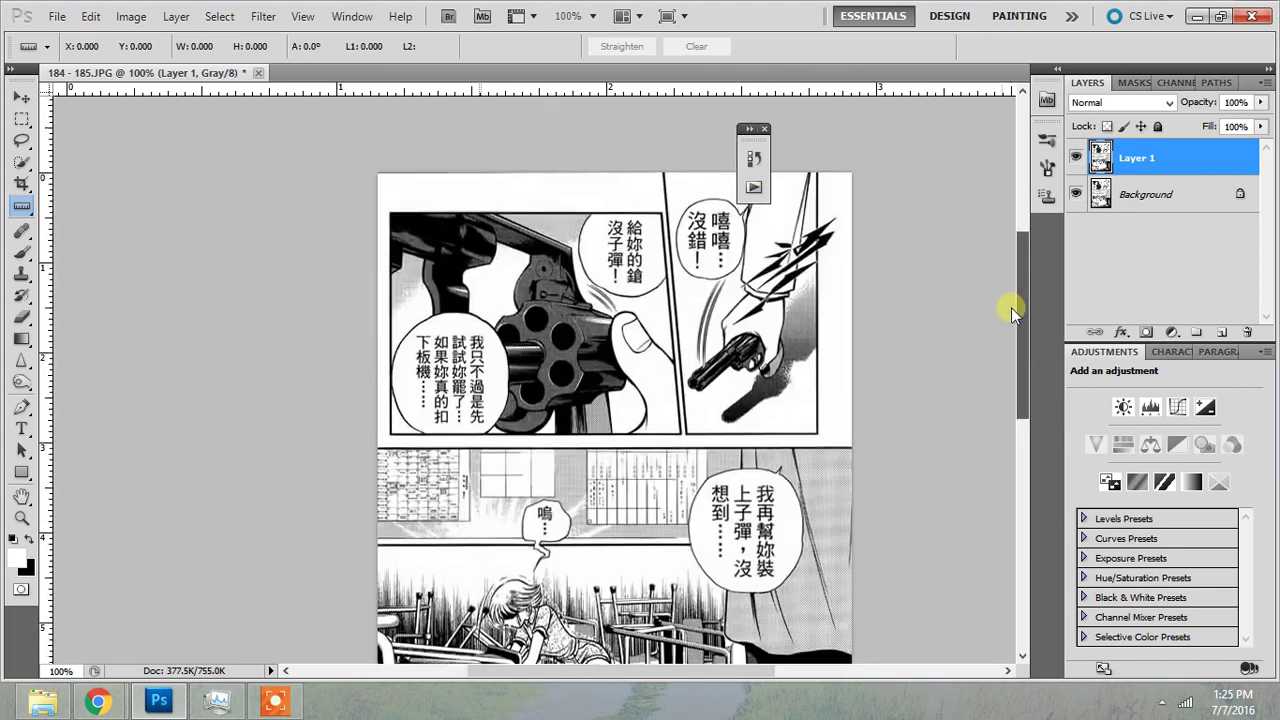
pyautogui.click(176, 17)
pyautogui.moveTo(351, 177)
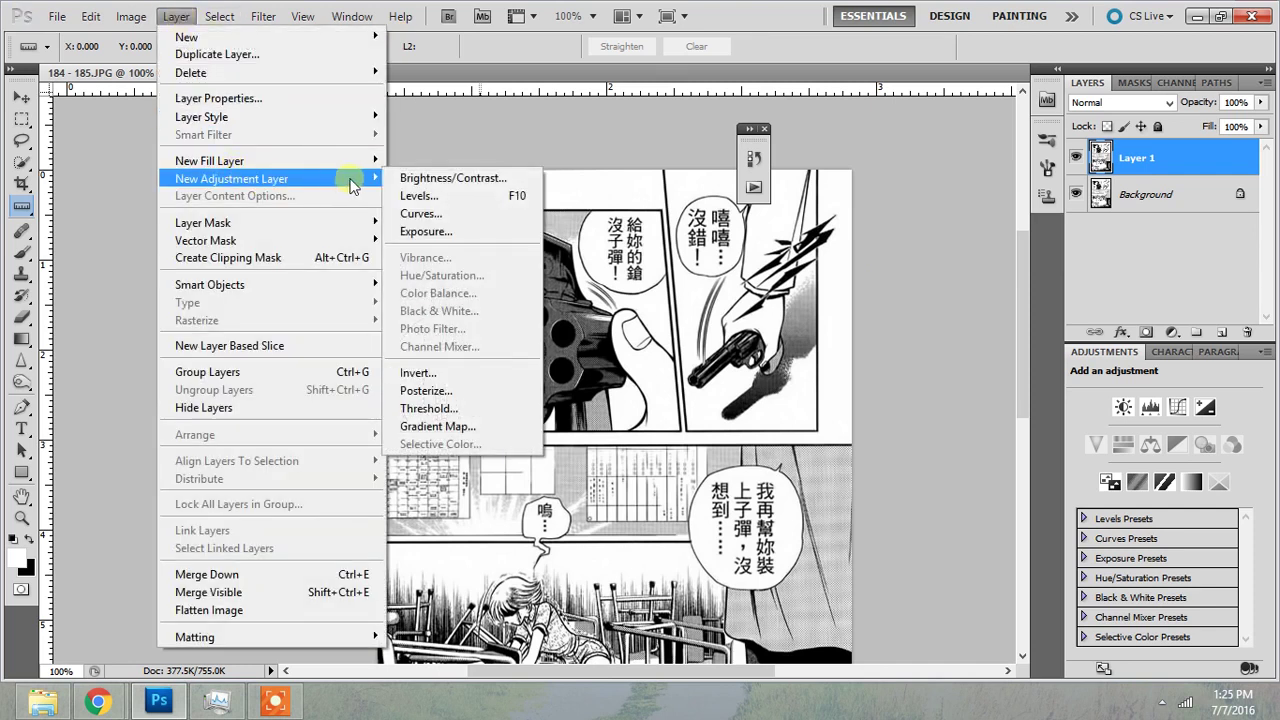
pyautogui.click(411, 194)
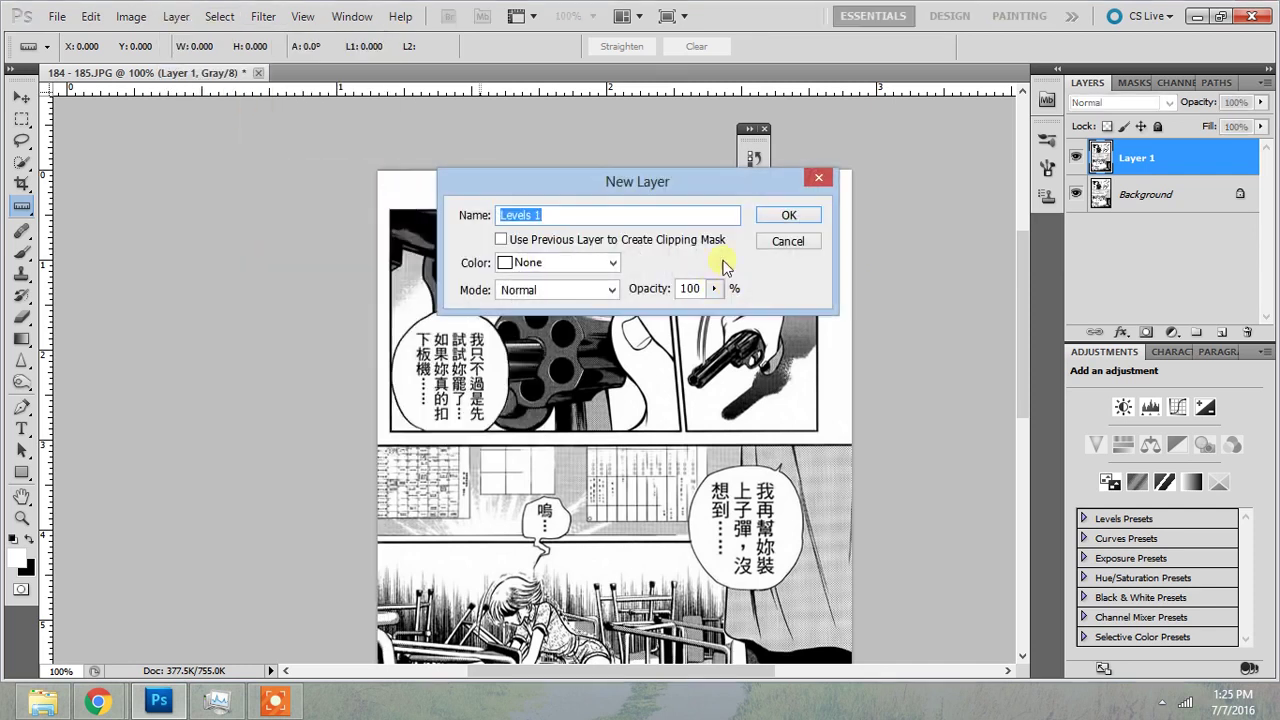
pyautogui.click(789, 217)
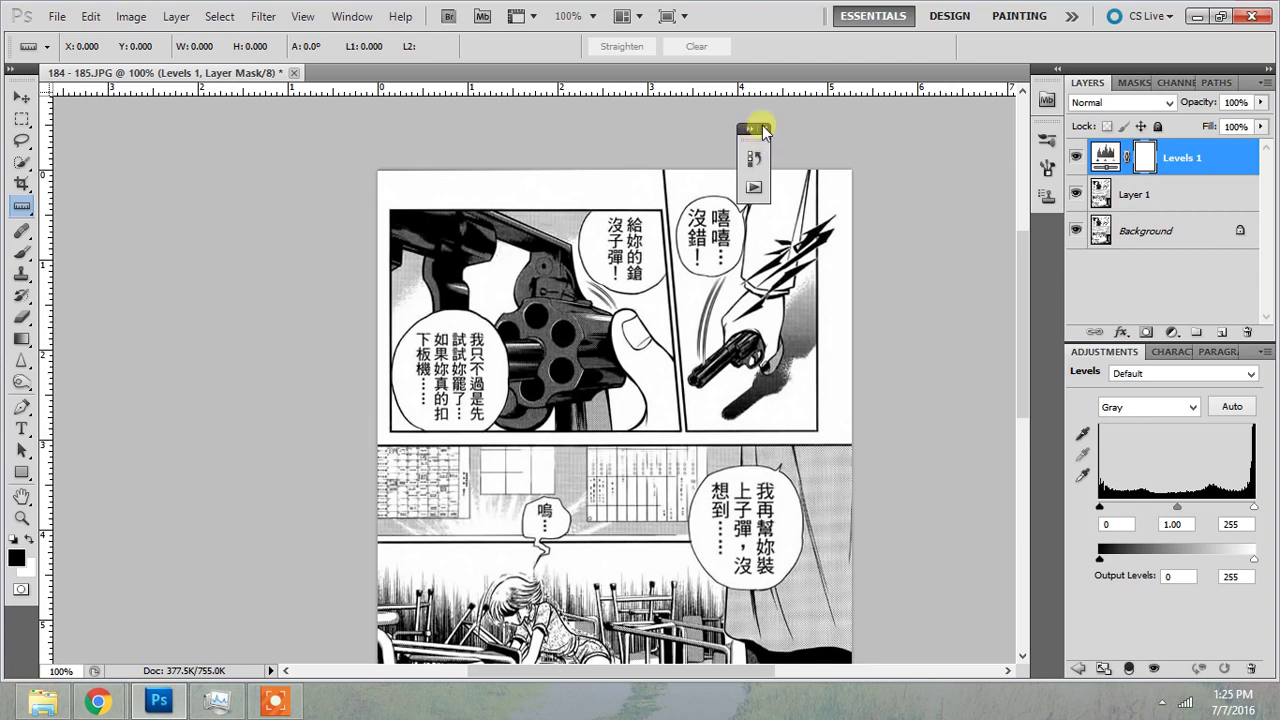
pyautogui.click(765, 129)
pyautogui.moveTo(1018, 282); pyautogui.dragTo(1022, 312)
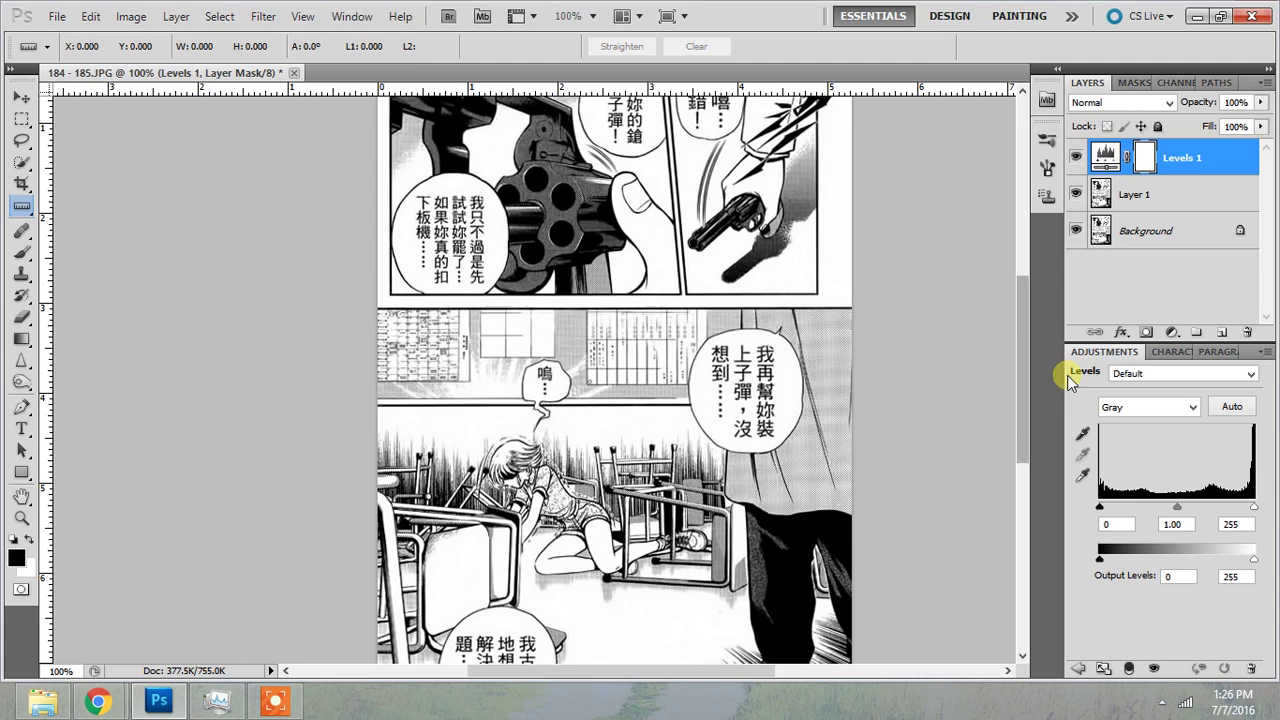
# Step: Set the Levels white input to 246 and black input to 6, previewing clipping
pyautogui.keyDown('alt'); pyautogui.click(1255, 507); pyautogui.keyUp('alt')
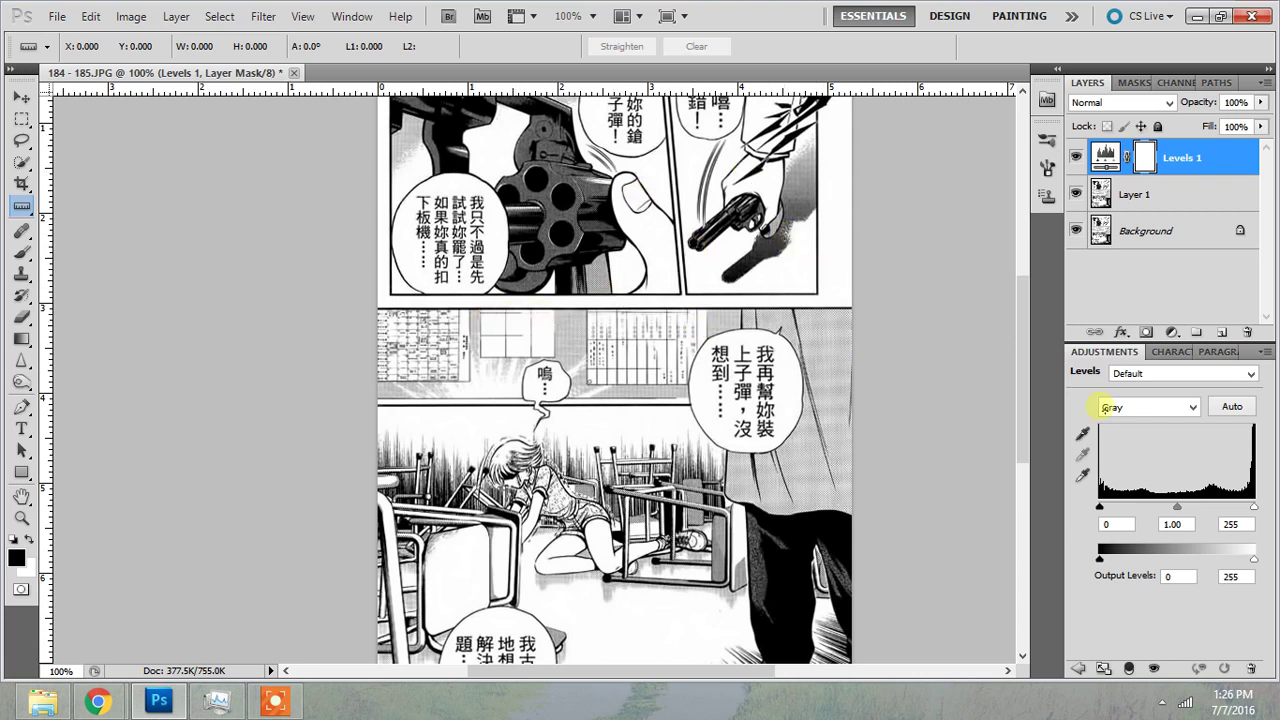
pyautogui.moveTo(1254, 507); pyautogui.dragTo(1248, 512)
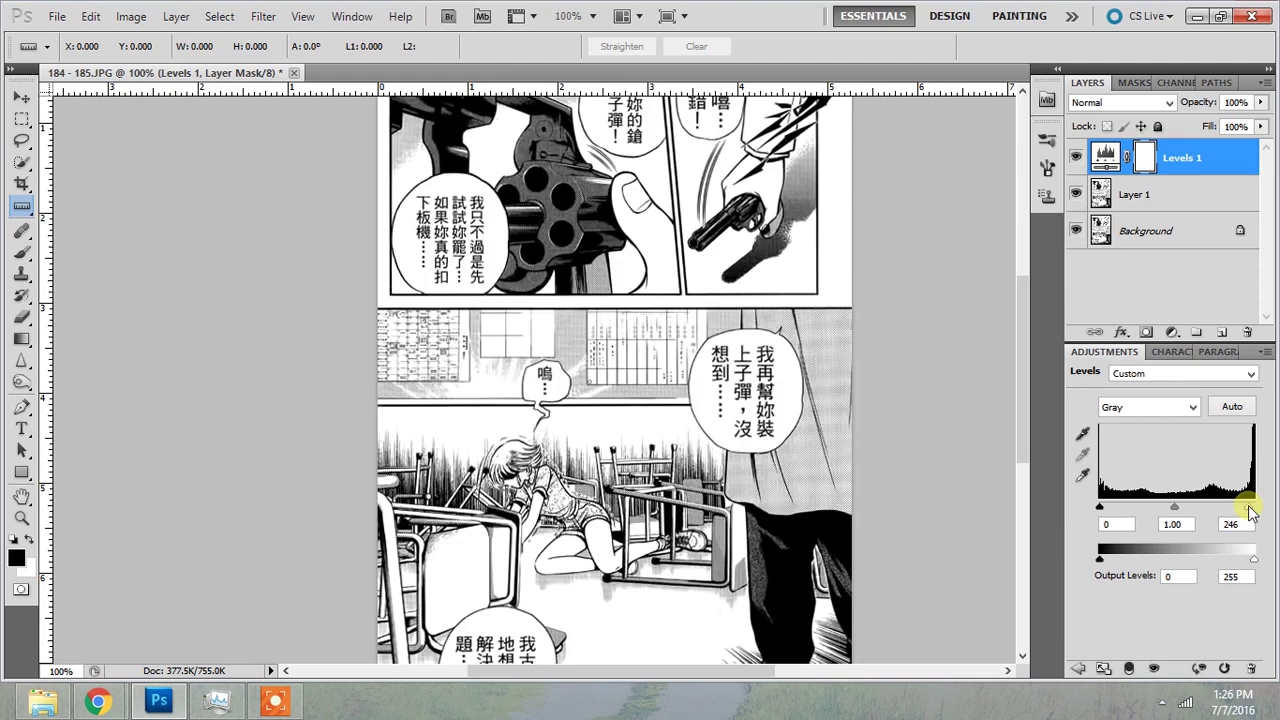
pyautogui.moveTo(1024, 378); pyautogui.dragTo(1017, 428)
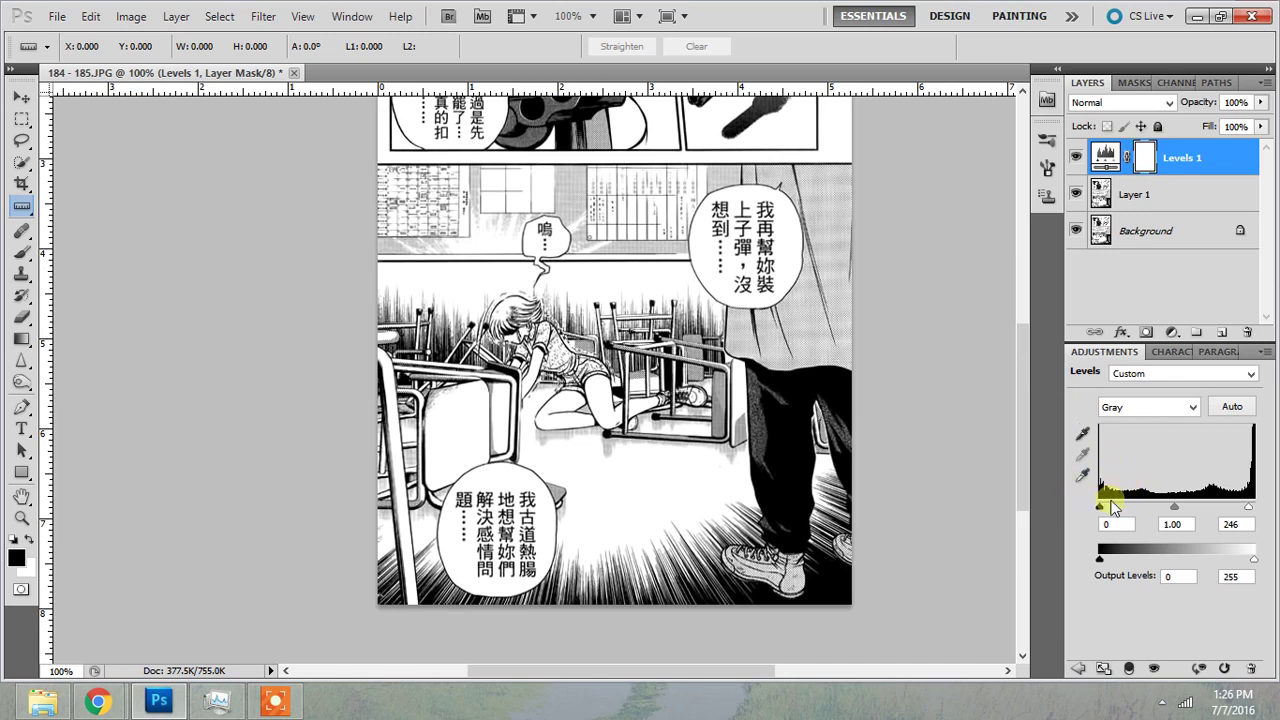
pyautogui.moveTo(1100, 508); pyautogui.dragTo(1100, 510)
pyautogui.moveTo(1099, 511); pyautogui.dragTo(1103, 507)
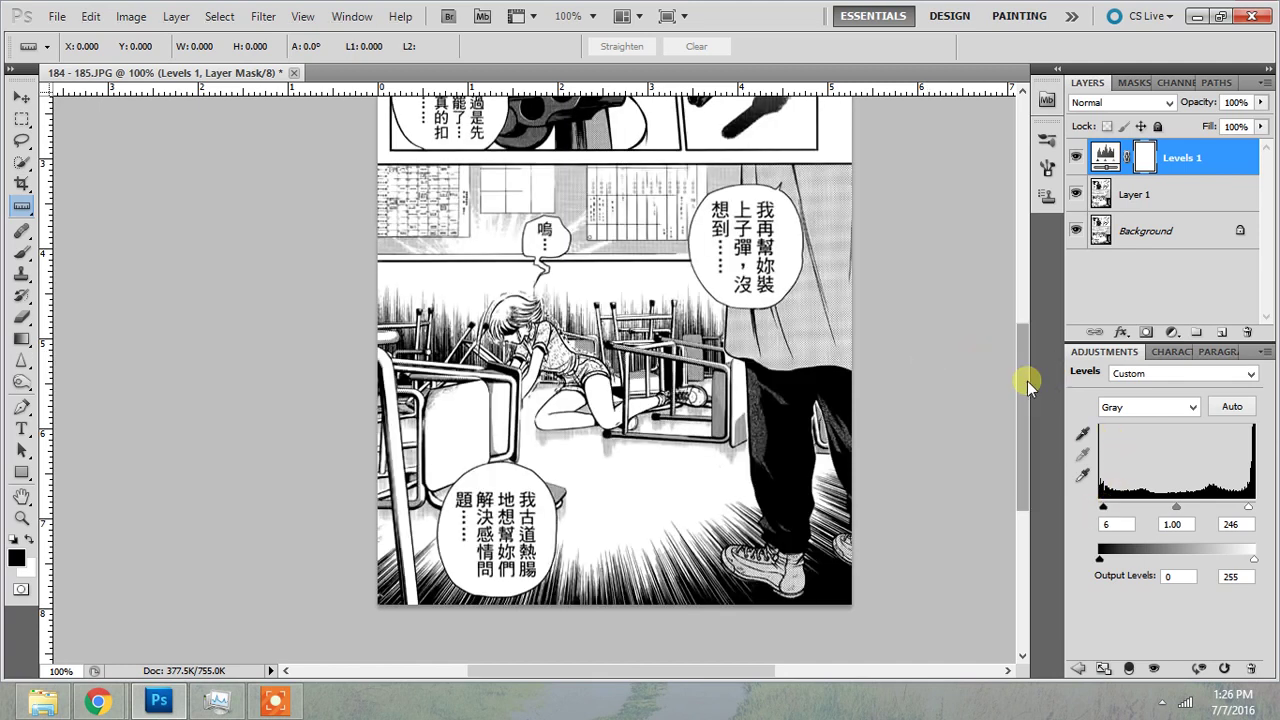
pyautogui.moveTo(1024, 382); pyautogui.dragTo(1185, 190)
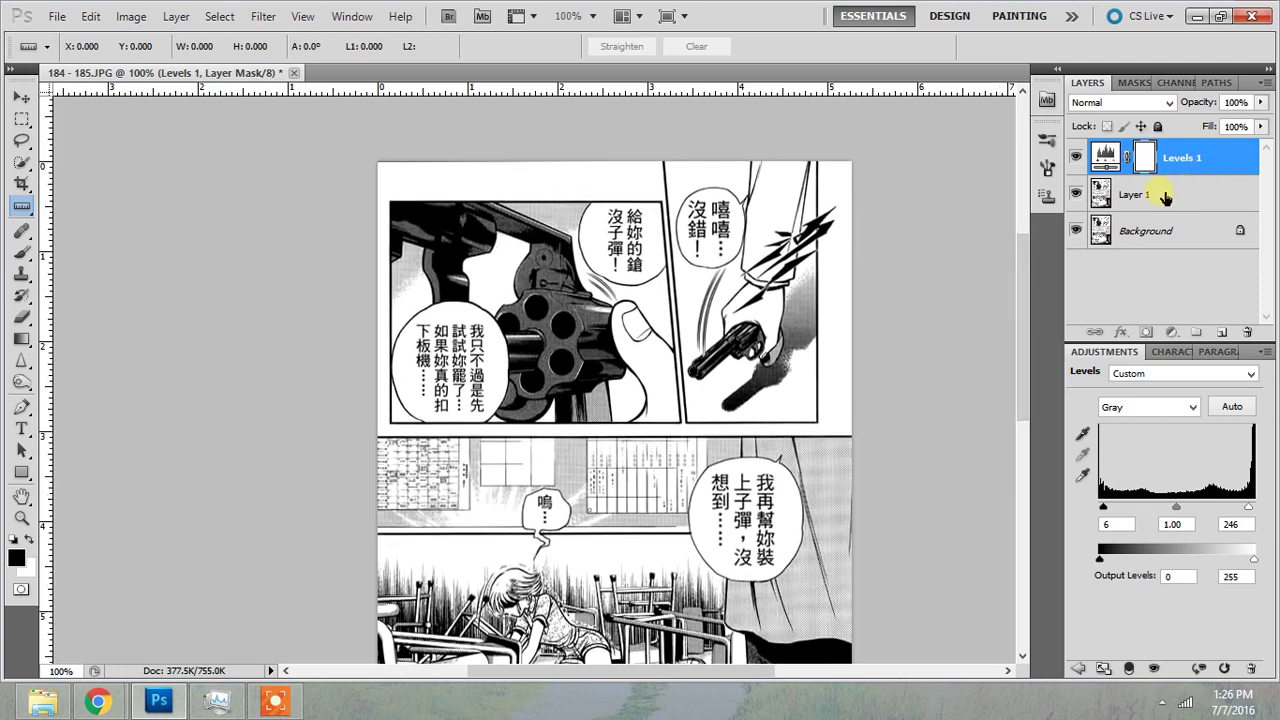
# Step: Select Layer 1 and brush white over the 嗚... text in the small bubble at 200%
pyautogui.click(1165, 197)
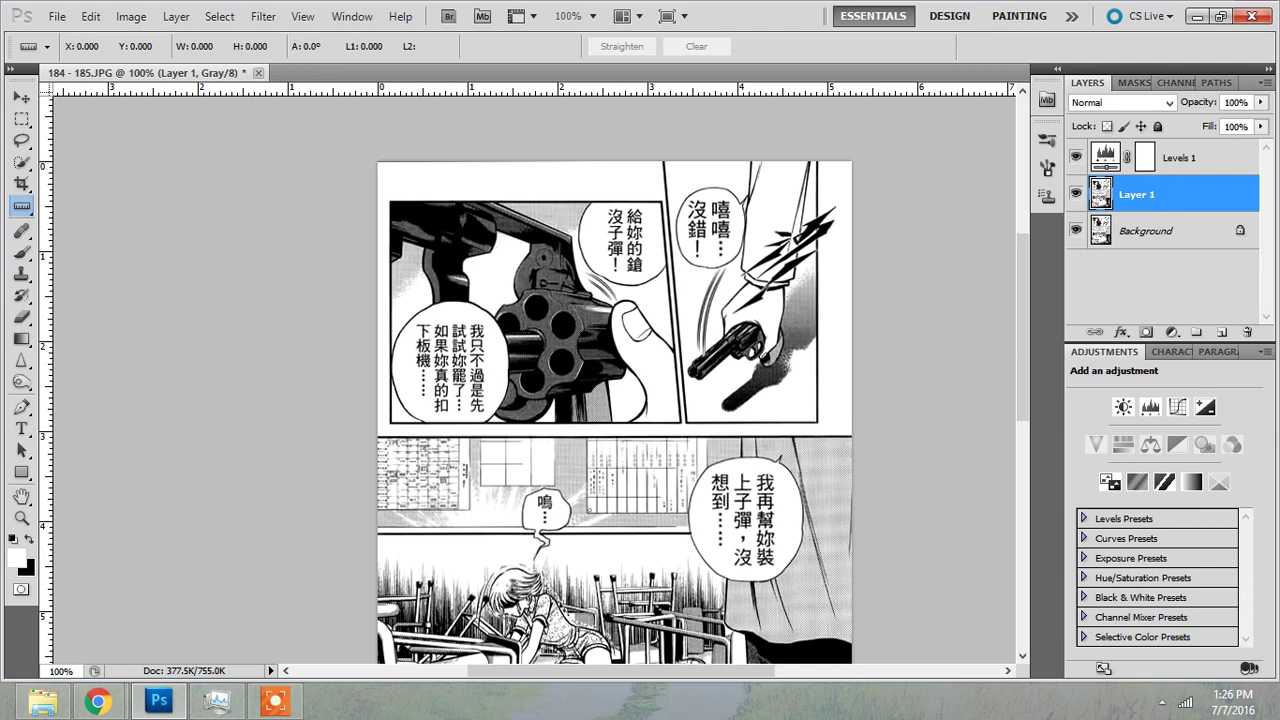
pyautogui.click(21, 251)
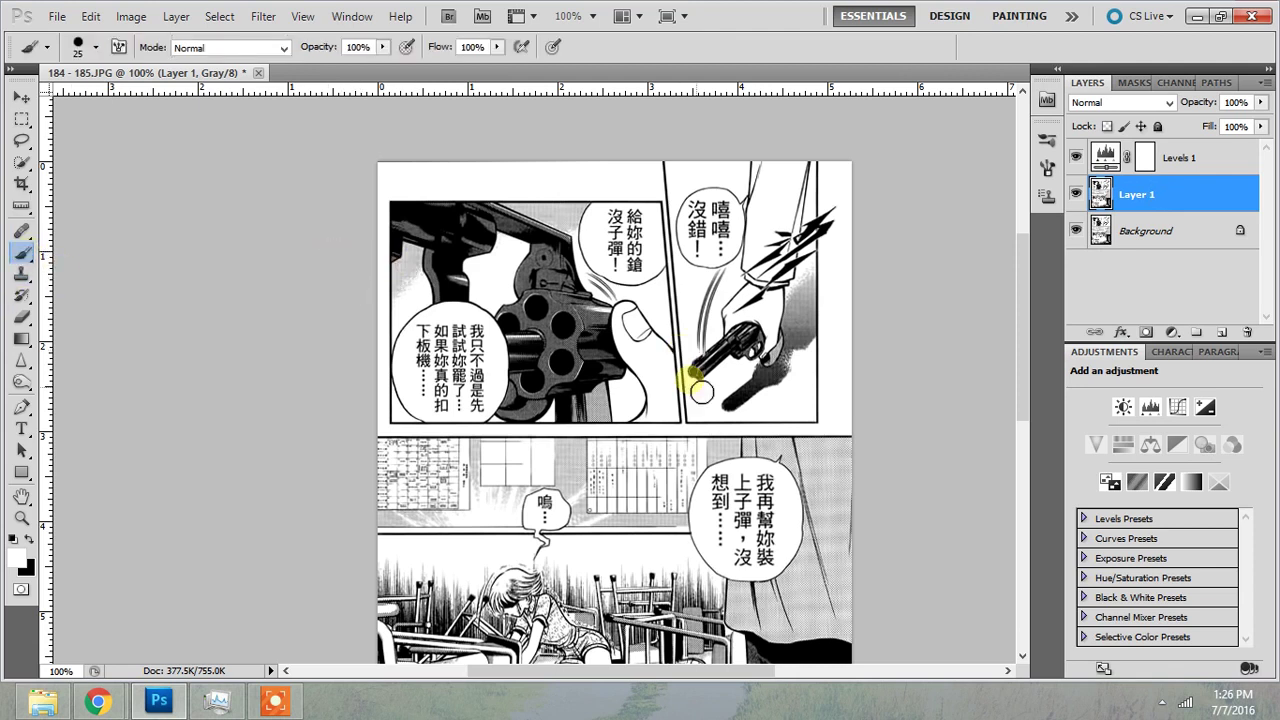
pyautogui.hotkey('ctrl', '+')
pyautogui.scroll(-3, 606, 511)
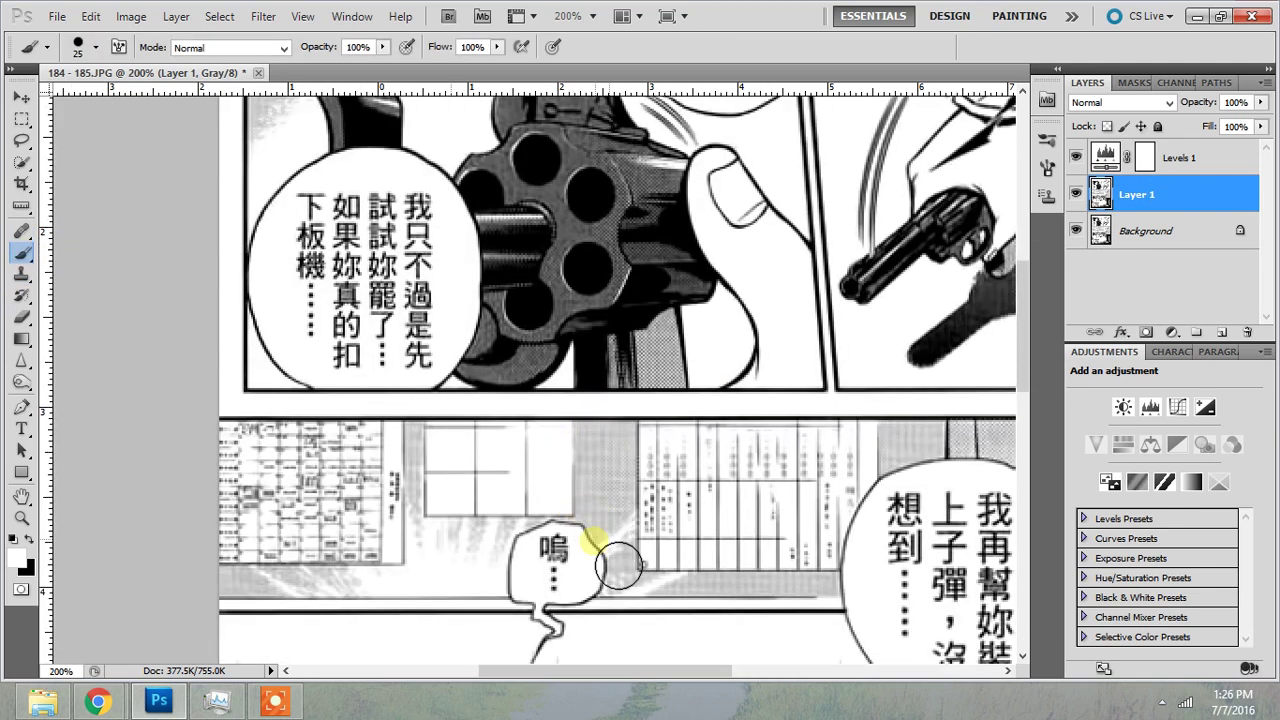
pyautogui.scroll(-6, 1016, 345)
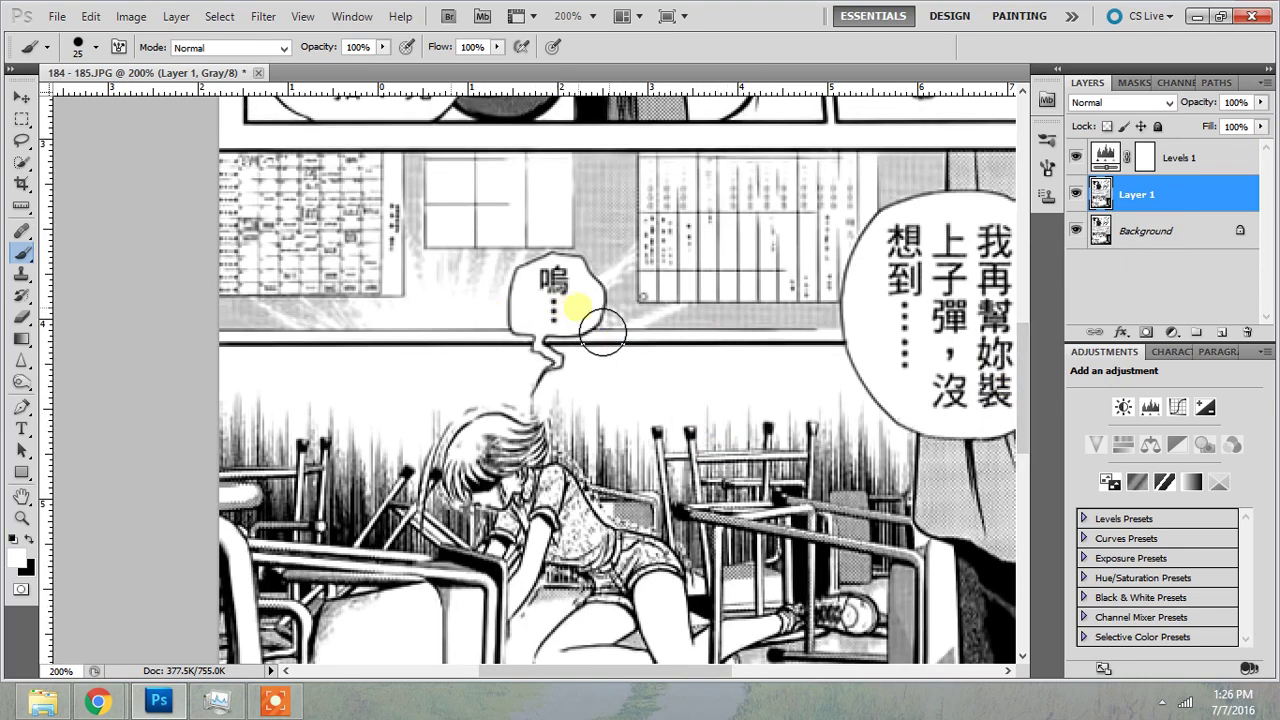
pyautogui.moveTo(598, 332)
pyautogui.mouseDown()
pyautogui.moveTo(560, 309)
pyautogui.moveTo(581, 303)
pyautogui.mouseUp()
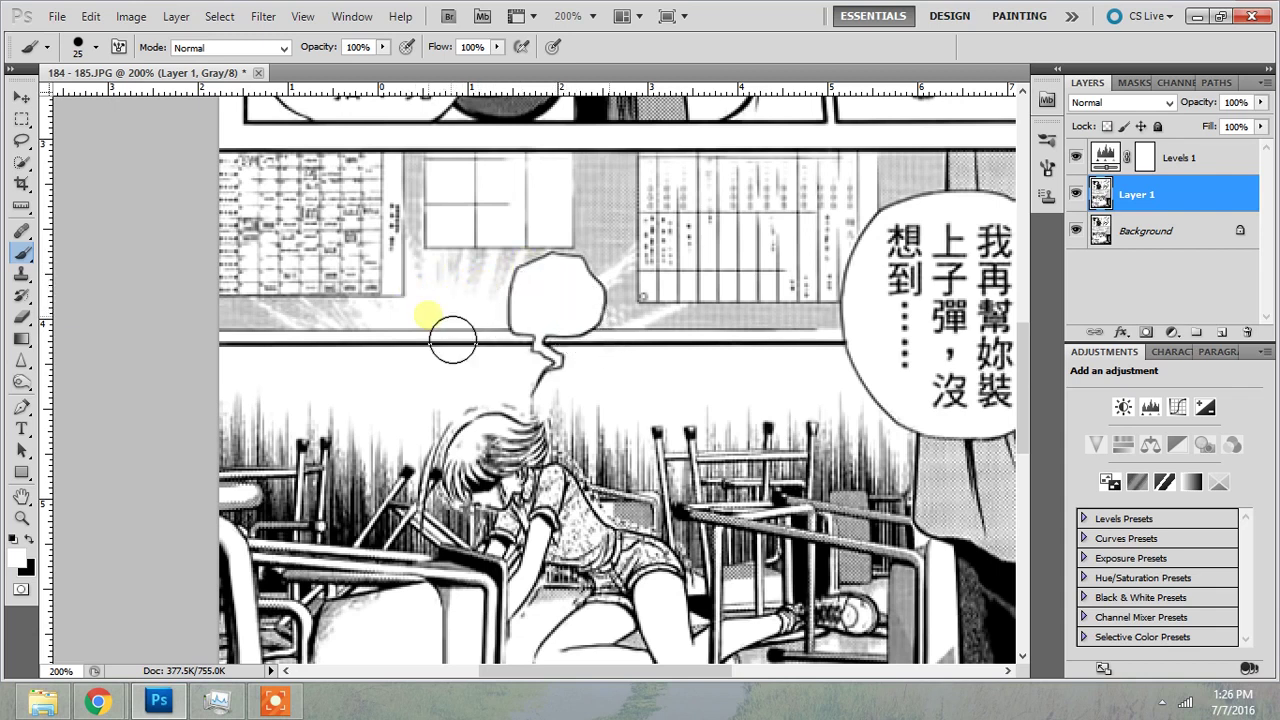
# Step: Adjust the brush size and paint out the text in the left speech bubble
pyautogui.press('[')
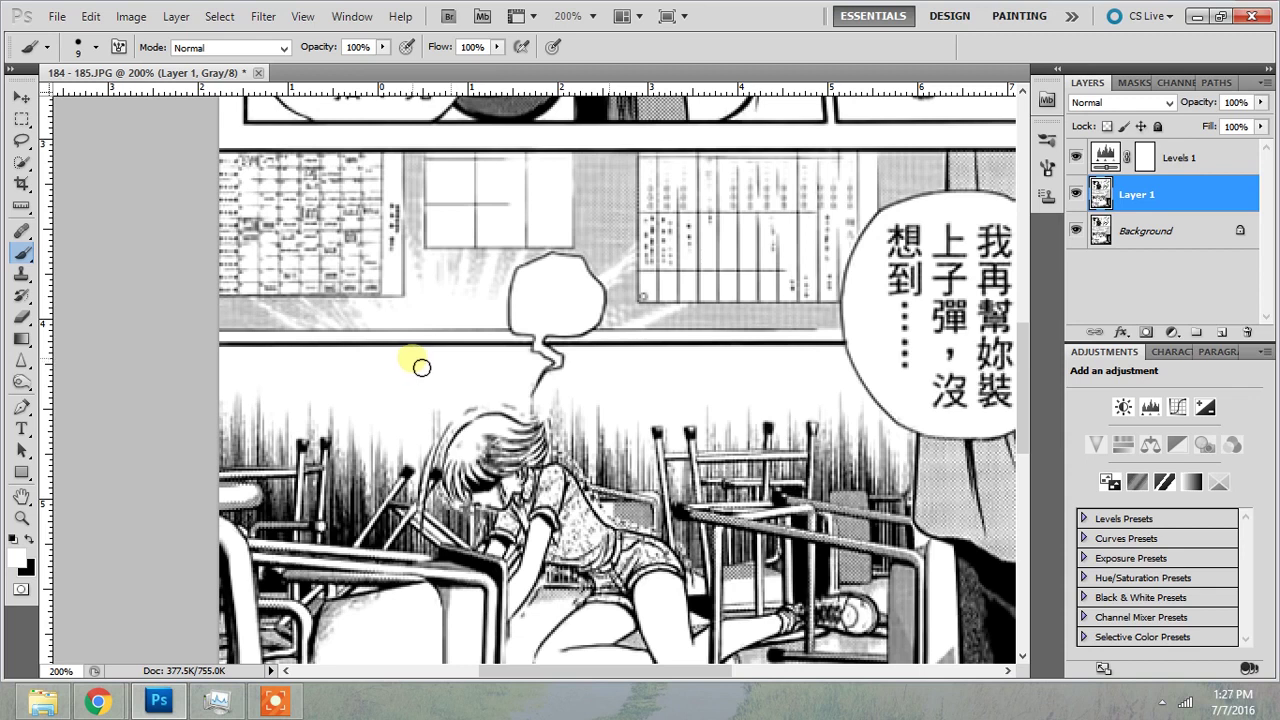
pyautogui.press(']')
pyautogui.press(']')
pyautogui.press(']')
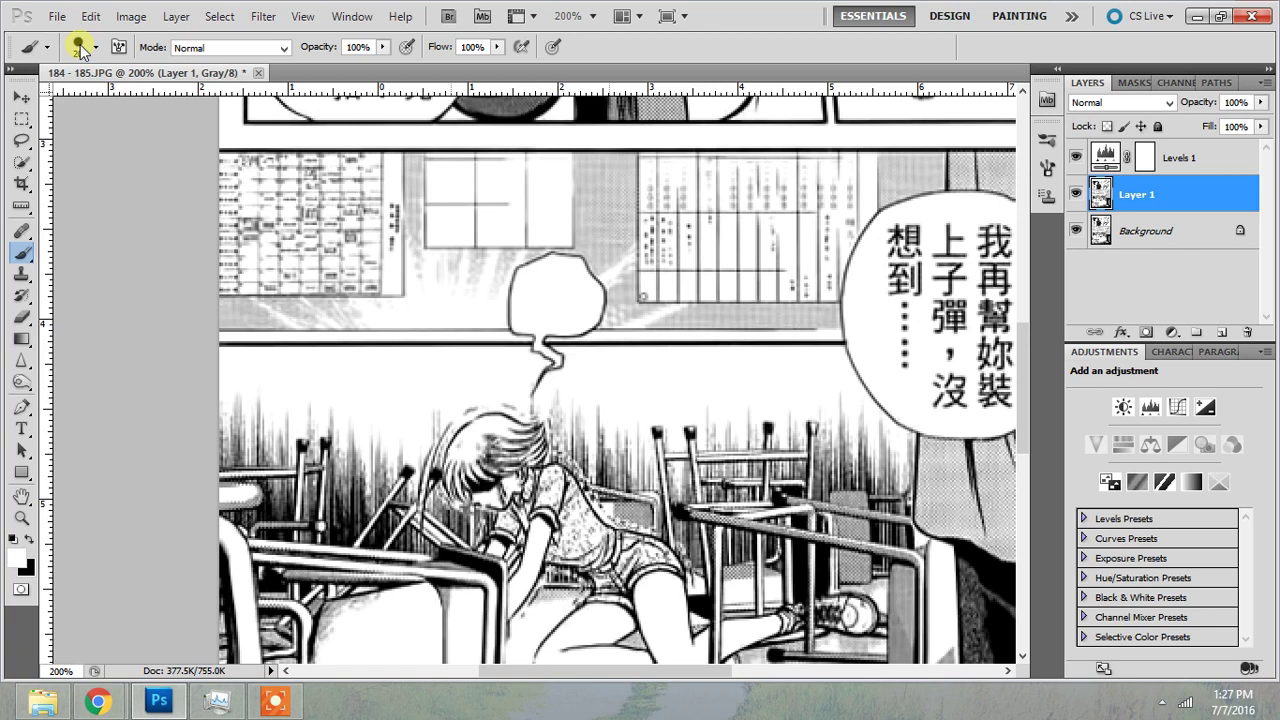
pyautogui.rightClick(409, 331)
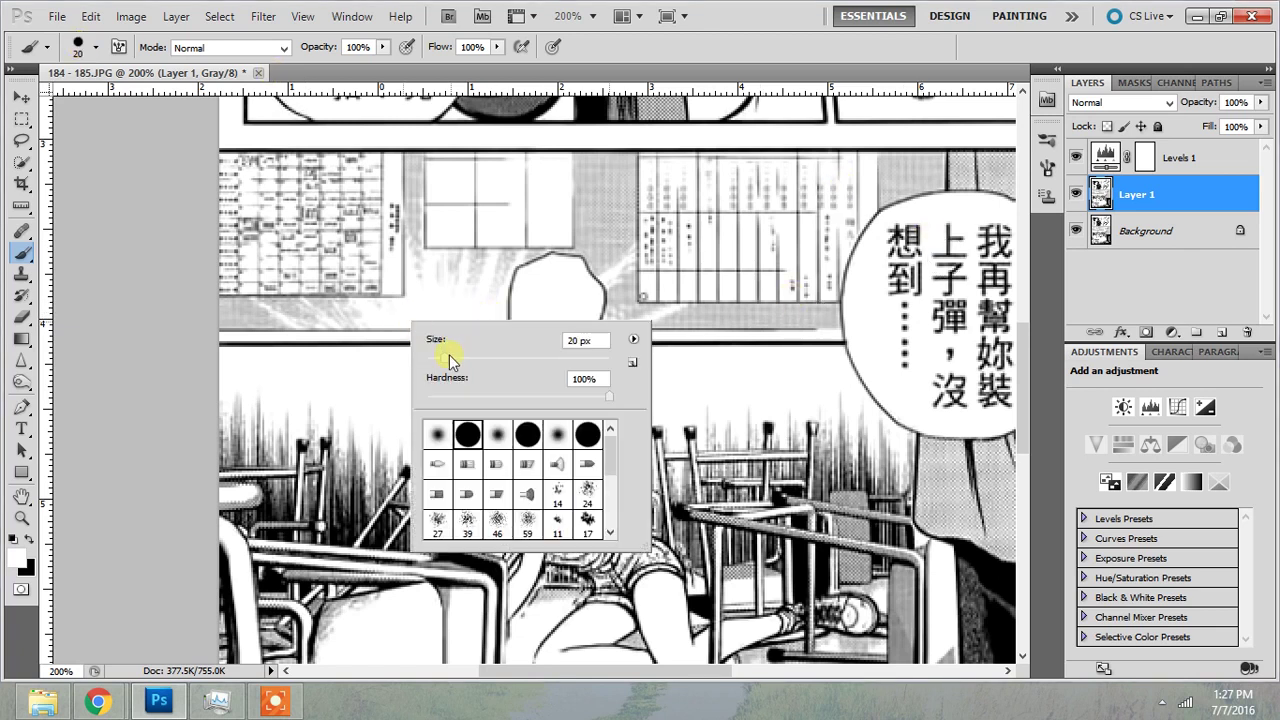
pyautogui.click(1046, 368)
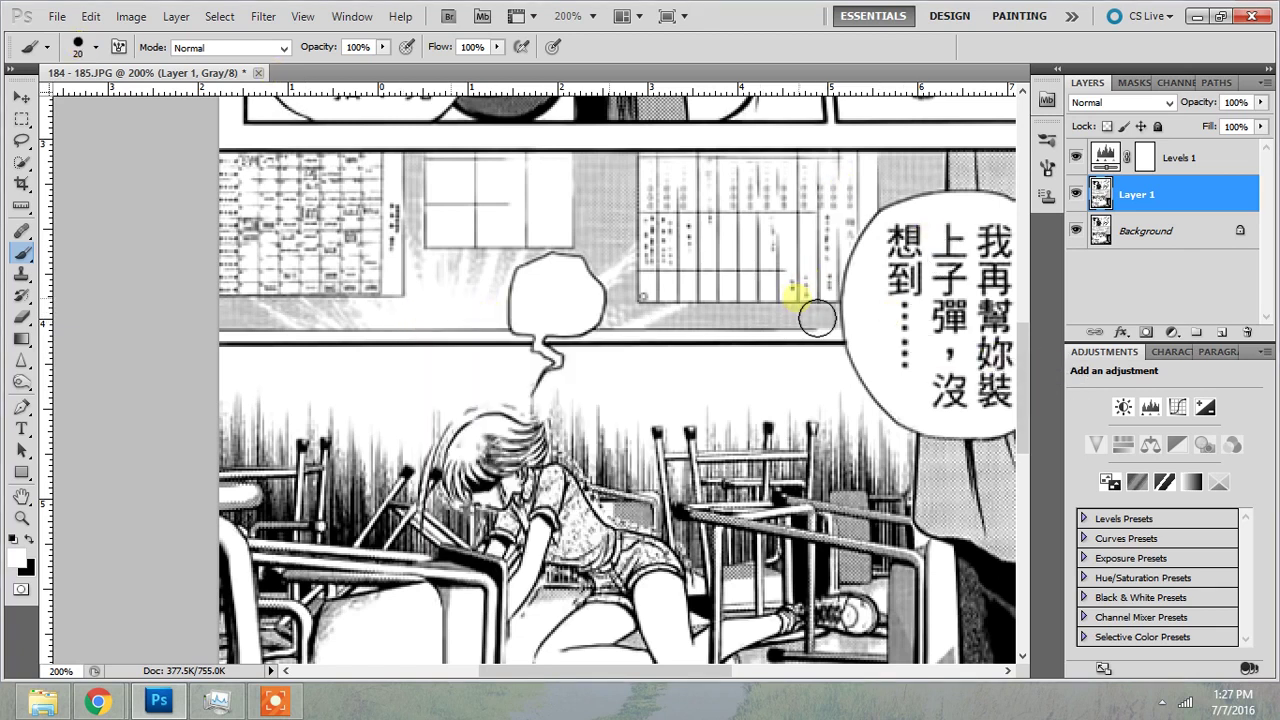
pyautogui.hotkey('ctrl', '-')
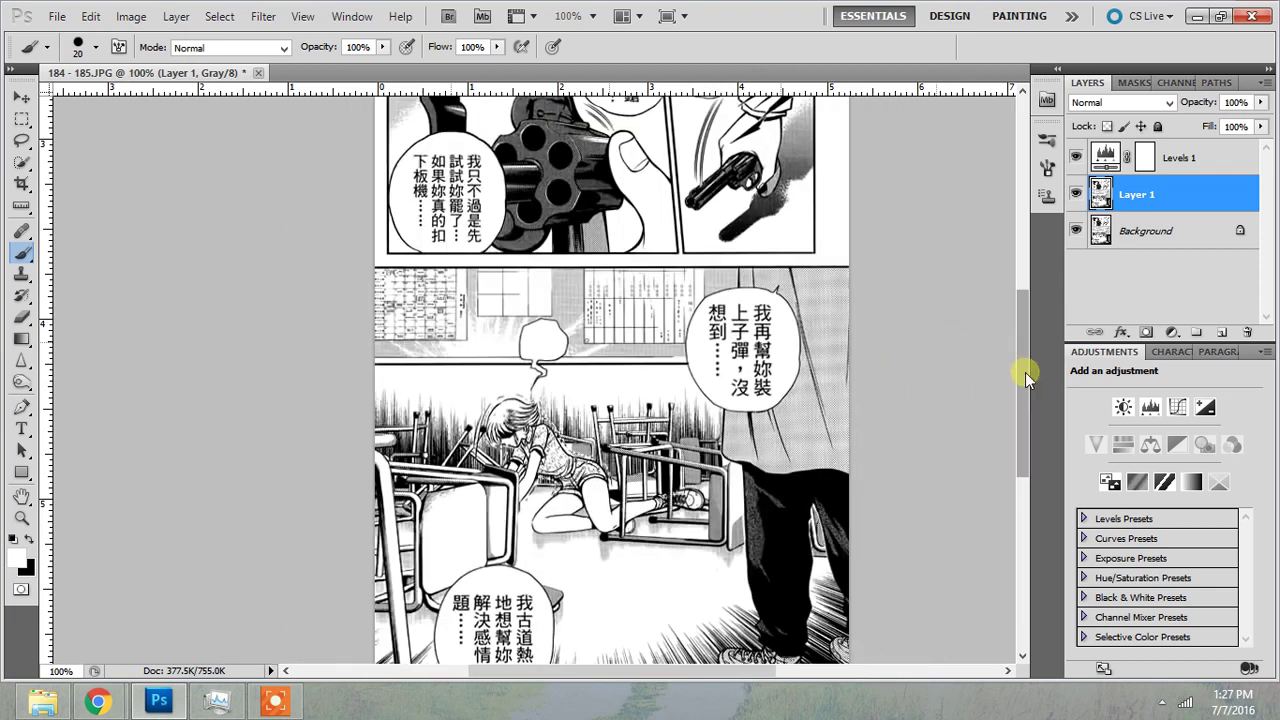
pyautogui.moveTo(1027, 375); pyautogui.dragTo(1010, 306)
pyautogui.hotkey('ctrl', '+')
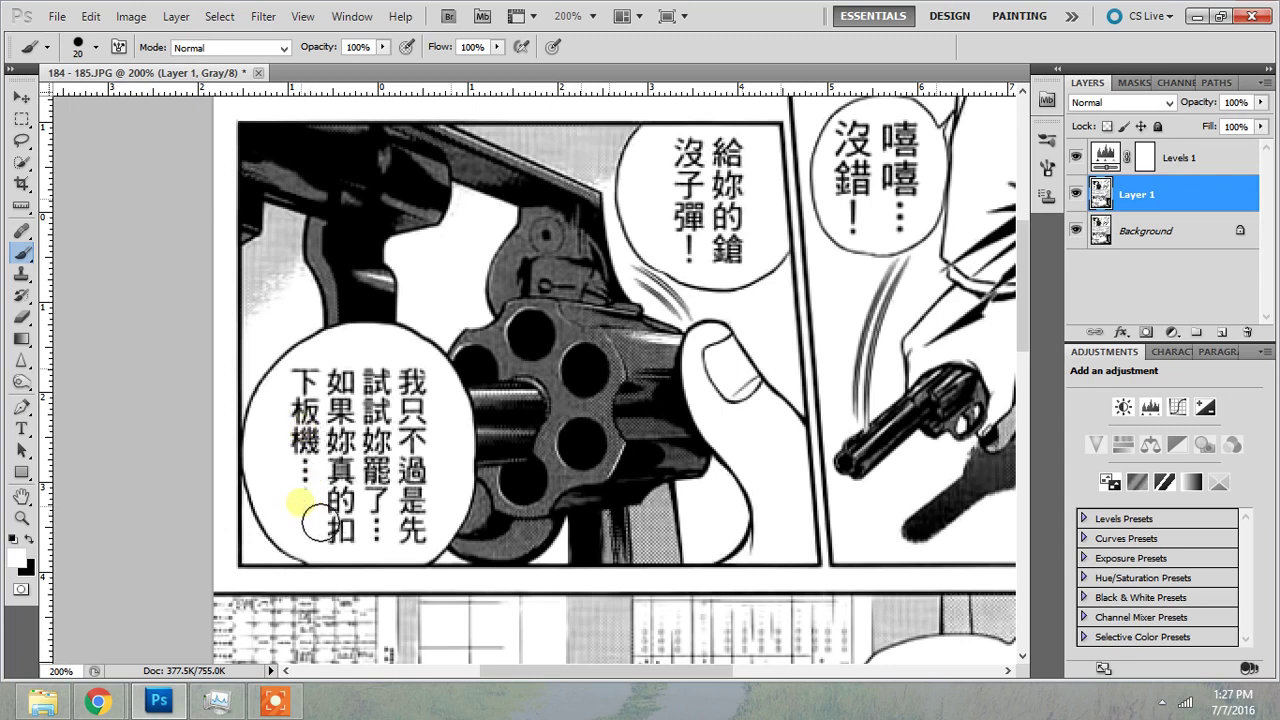
pyautogui.moveTo(317, 521)
pyautogui.mouseDown()
pyautogui.moveTo(322, 402)
pyautogui.moveTo(367, 562)
pyautogui.moveTo(373, 427)
pyautogui.moveTo(360, 392)
pyautogui.moveTo(355, 458)
pyautogui.moveTo(340, 410)
pyautogui.mouseUp()
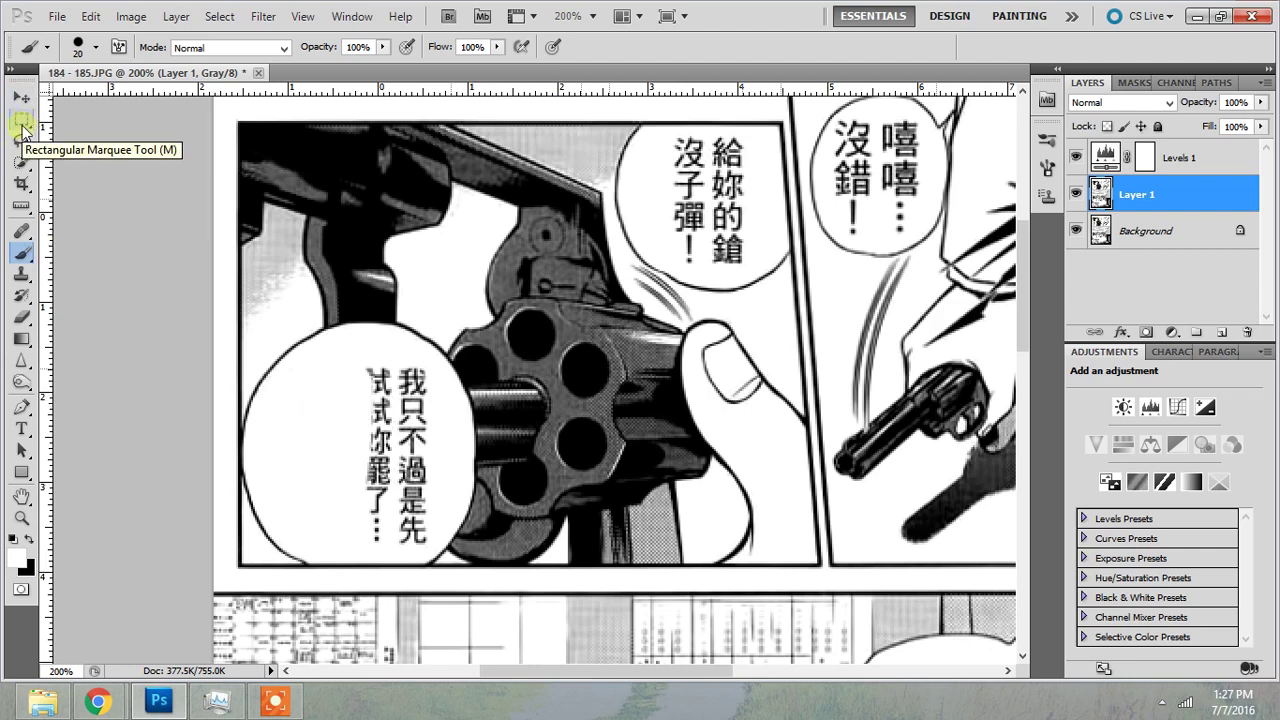
# Step: Fill a rectangular selection over the left bubble's text with White
pyautogui.scroll(1, 24, 130)
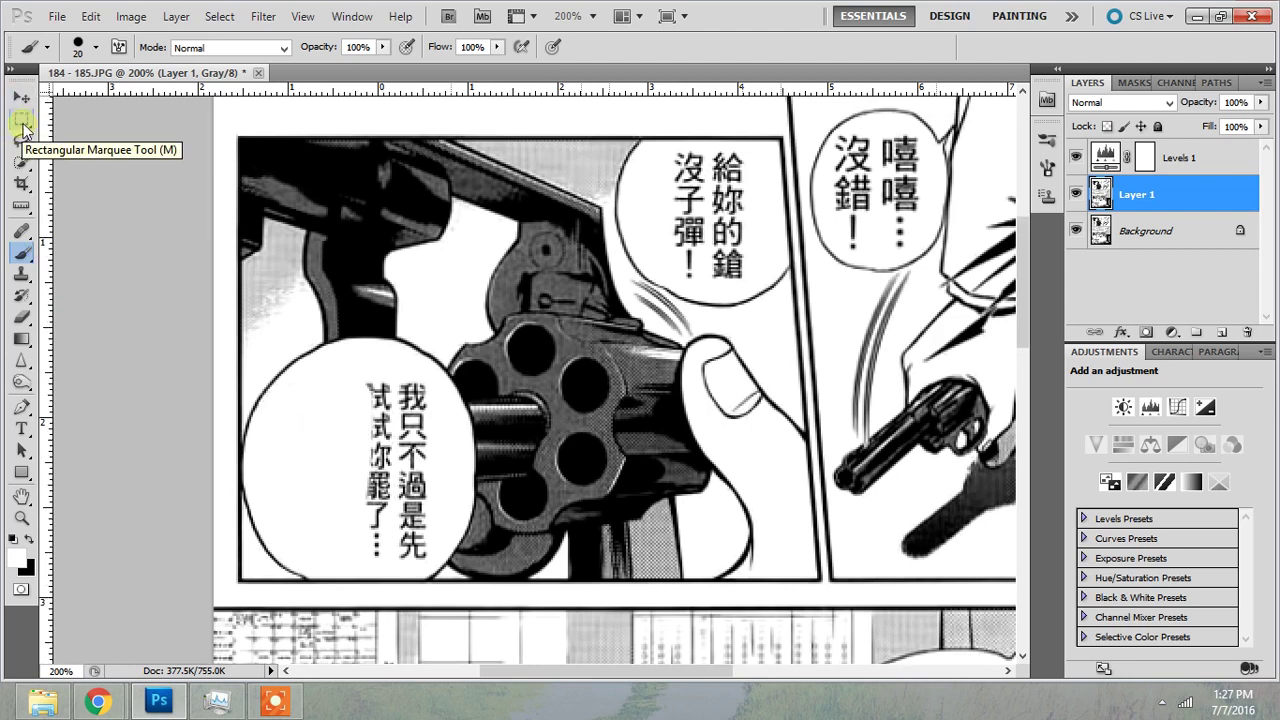
pyautogui.click(23, 120)
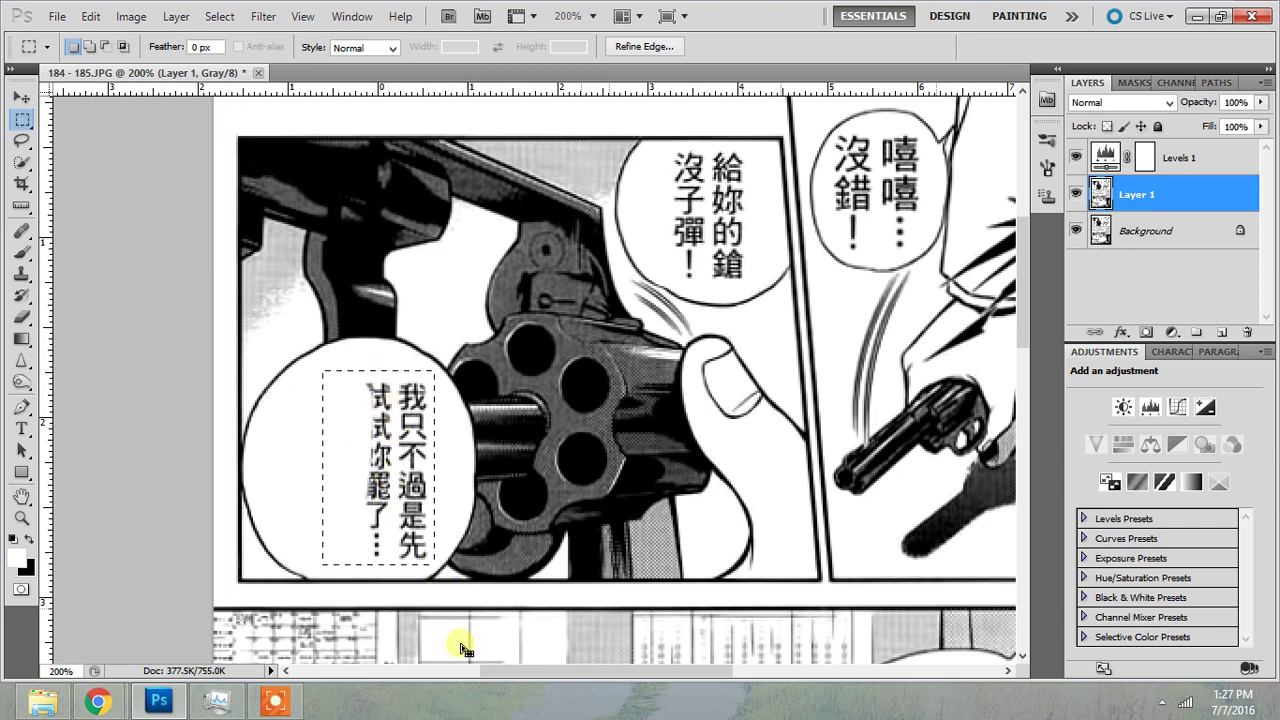
pyautogui.rightClick(395, 465)
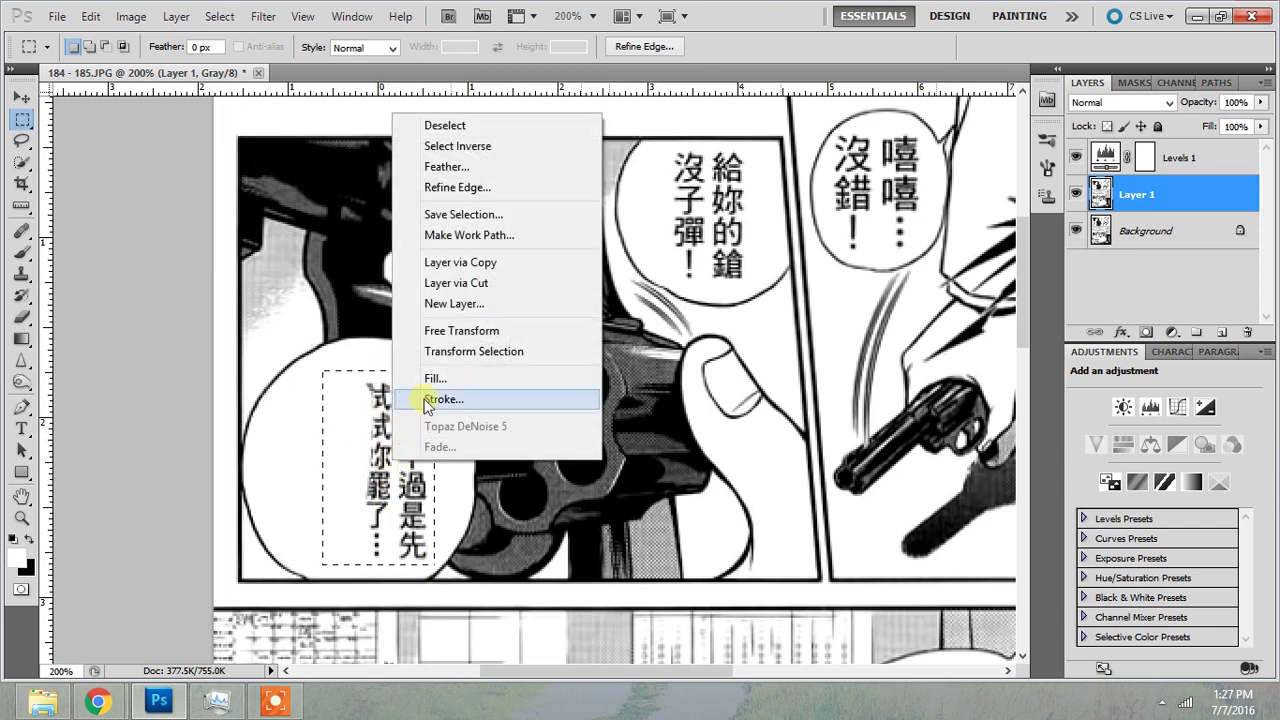
pyautogui.click(429, 452)
pyautogui.click(586, 214)
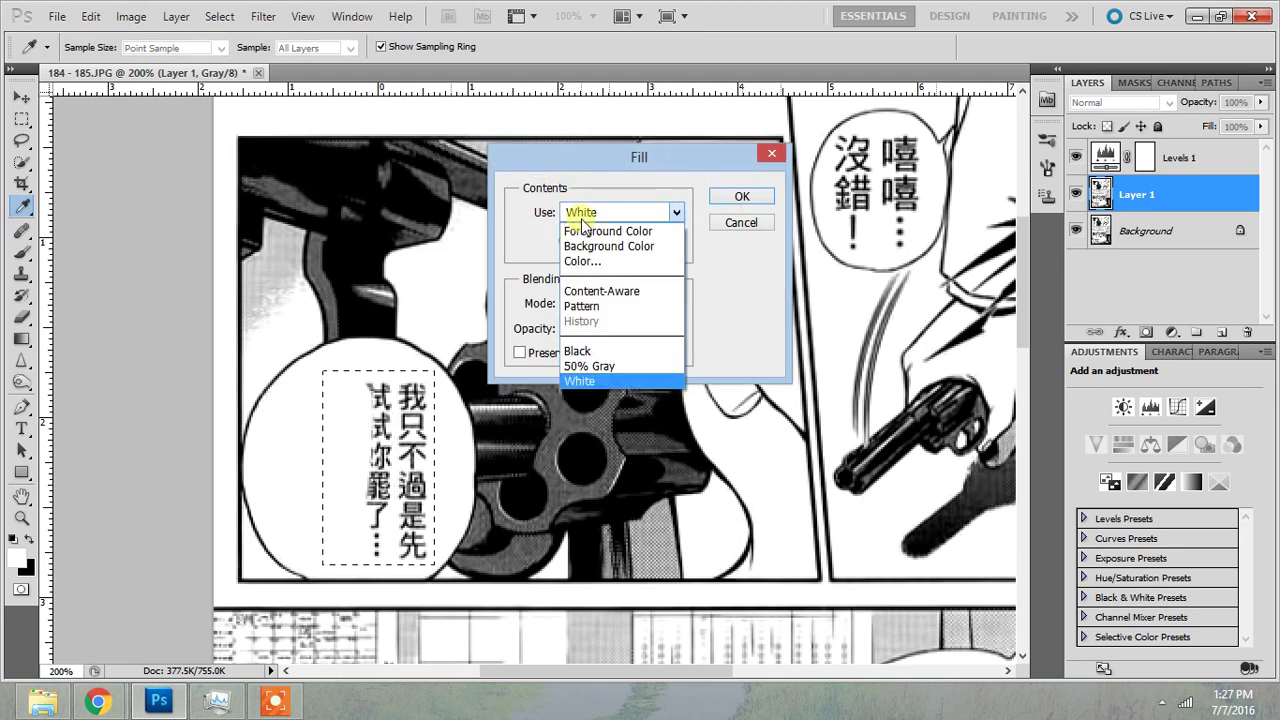
pyautogui.click(586, 400)
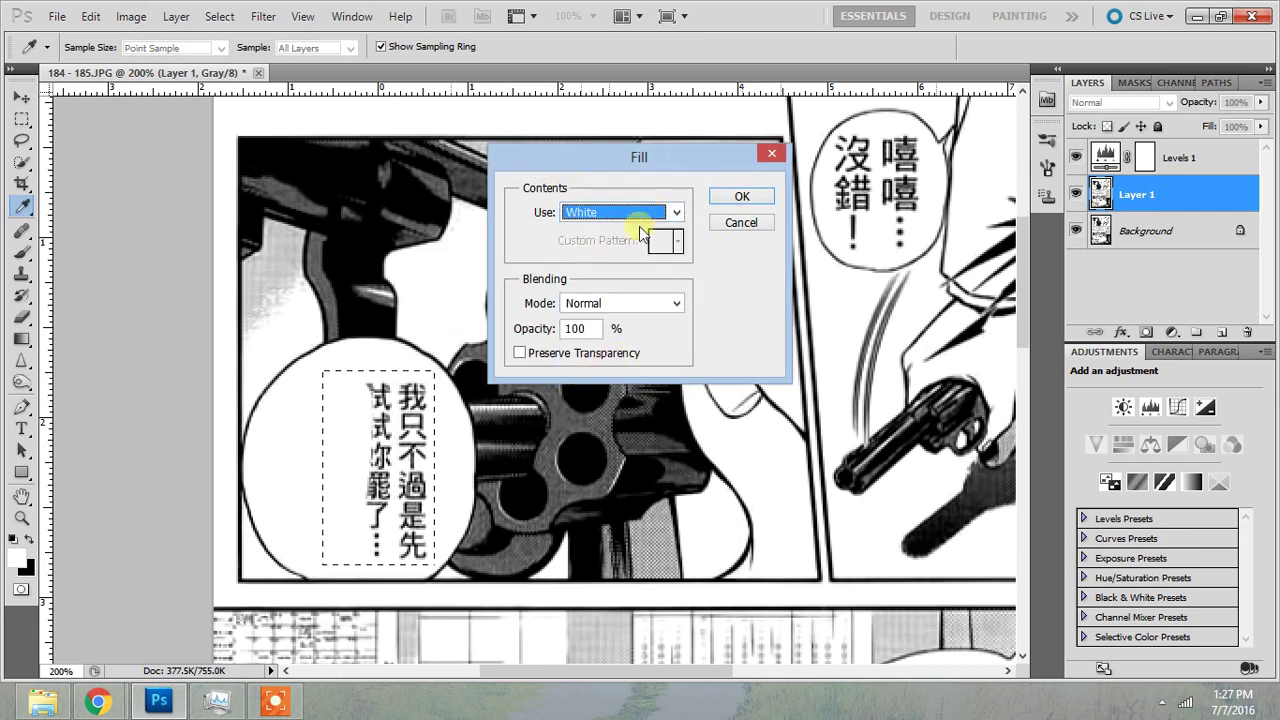
pyautogui.click(740, 196)
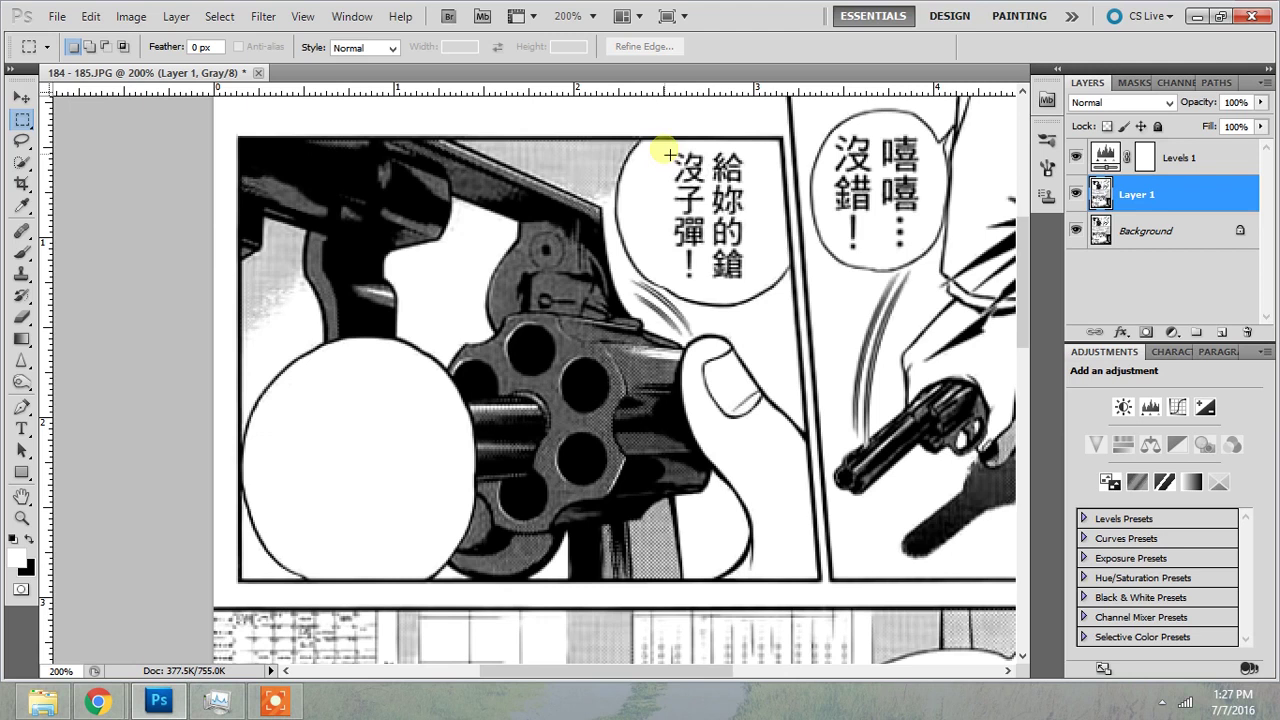
# Step: White out the text in the upper speech bubble
pyautogui.moveTo(673, 150); pyautogui.dragTo(752, 285)
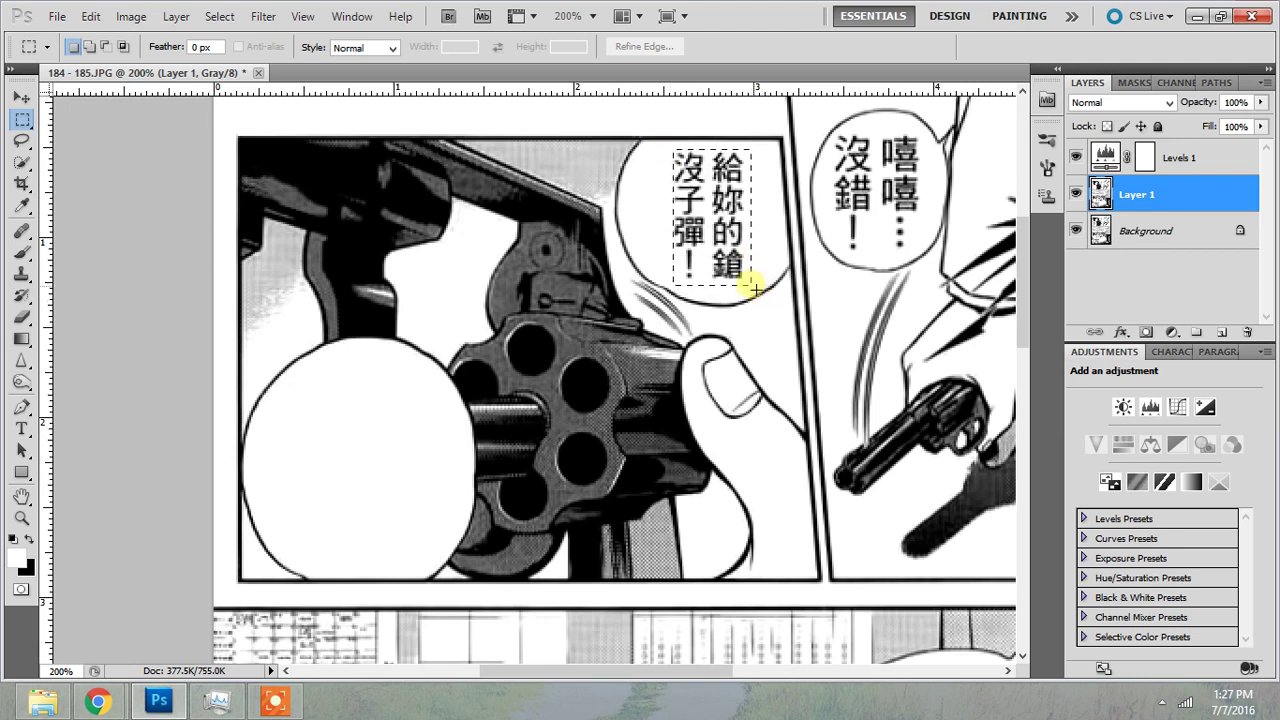
pyautogui.rightClick(740, 262)
pyautogui.click(780, 543)
pyautogui.press('Return')
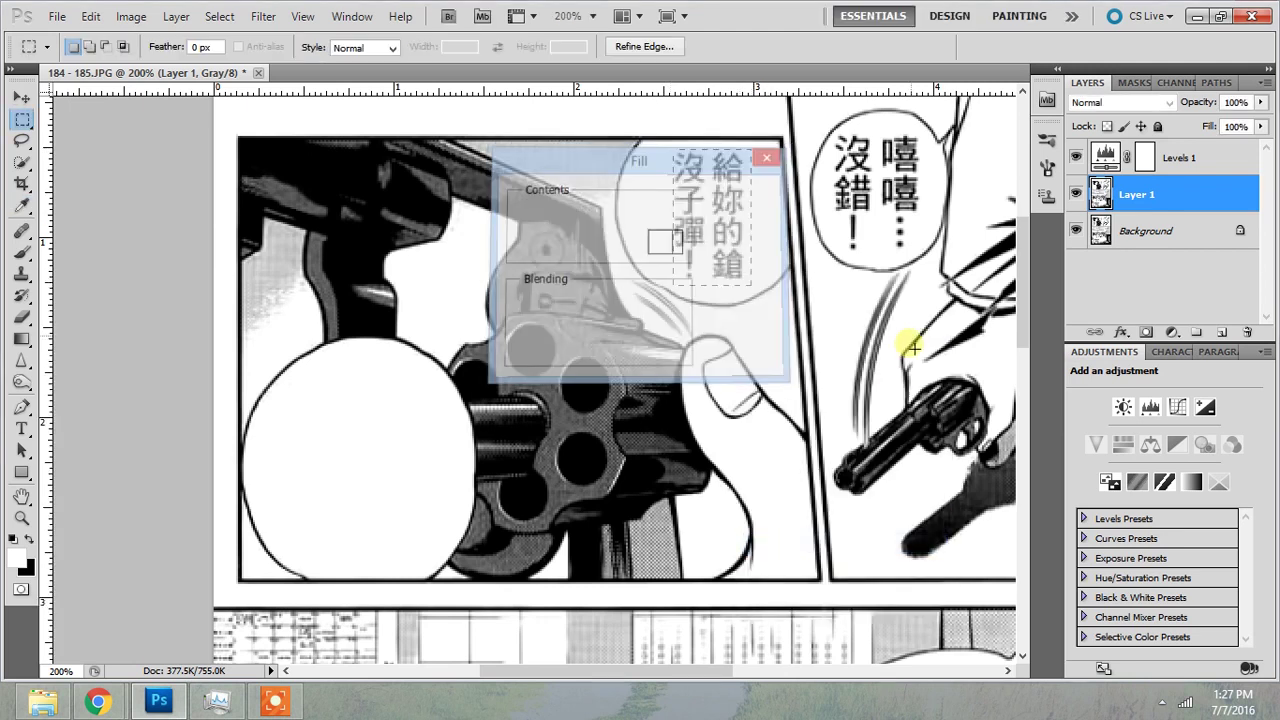
# Step: Fill the right speech bubble's text with white, then deselect
pyautogui.moveTo(866, 128); pyautogui.dragTo(872, 163)
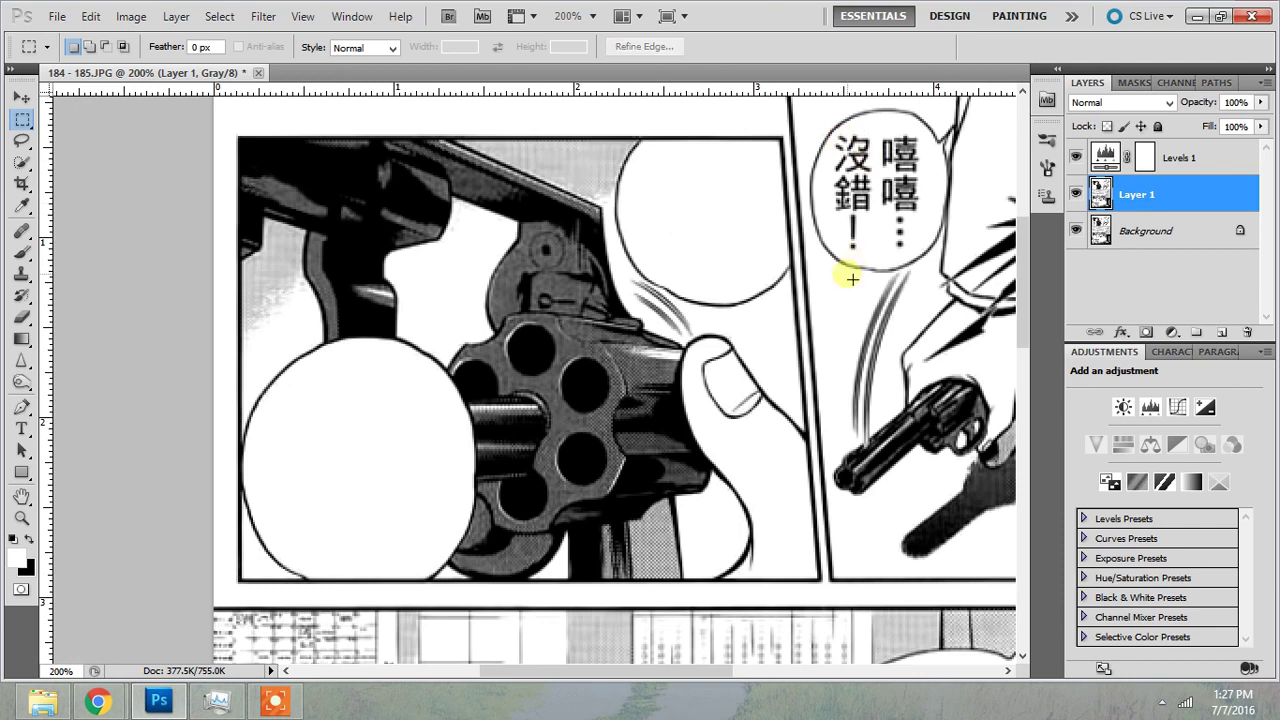
pyautogui.press('w')
pyautogui.moveTo(903, 220)
pyautogui.mouseDown()
pyautogui.moveTo(888, 215)
pyautogui.moveTo(900, 160)
pyautogui.moveTo(855, 150)
pyautogui.moveTo(905, 145)
pyautogui.moveTo(915, 165)
pyautogui.mouseUp()
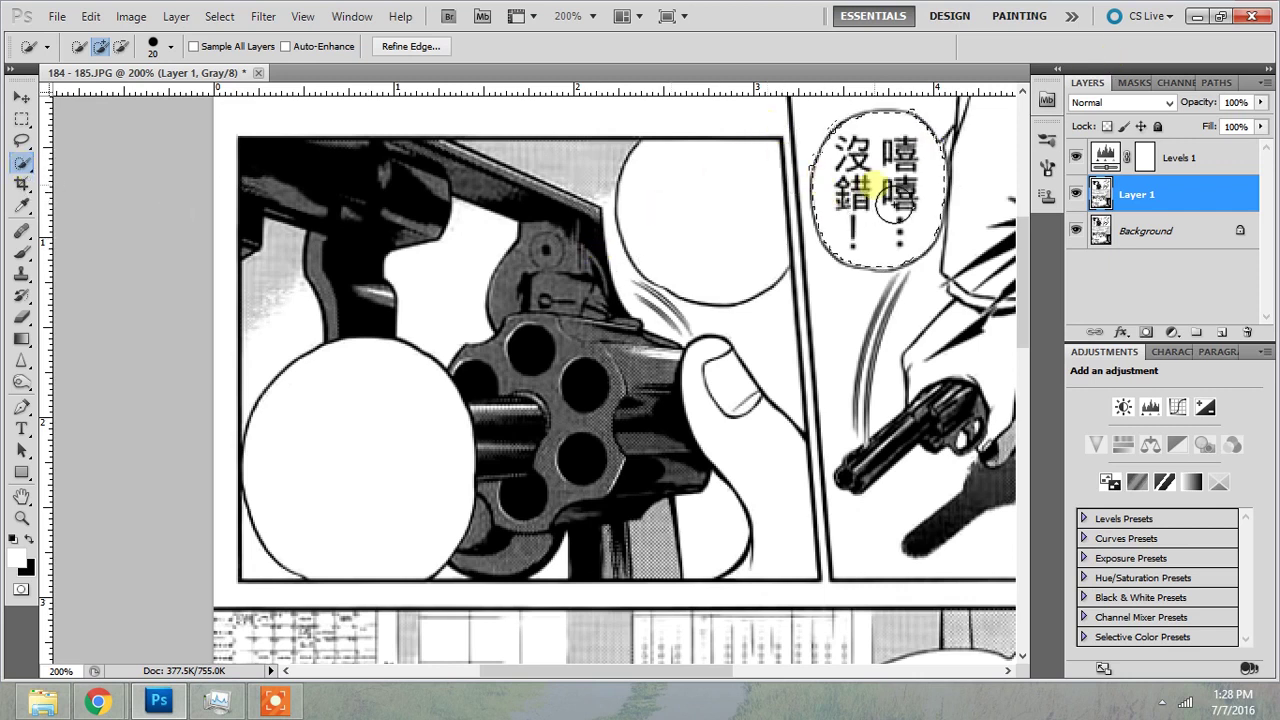
pyautogui.press('m')
pyautogui.hotkey('ctrl', 'd')
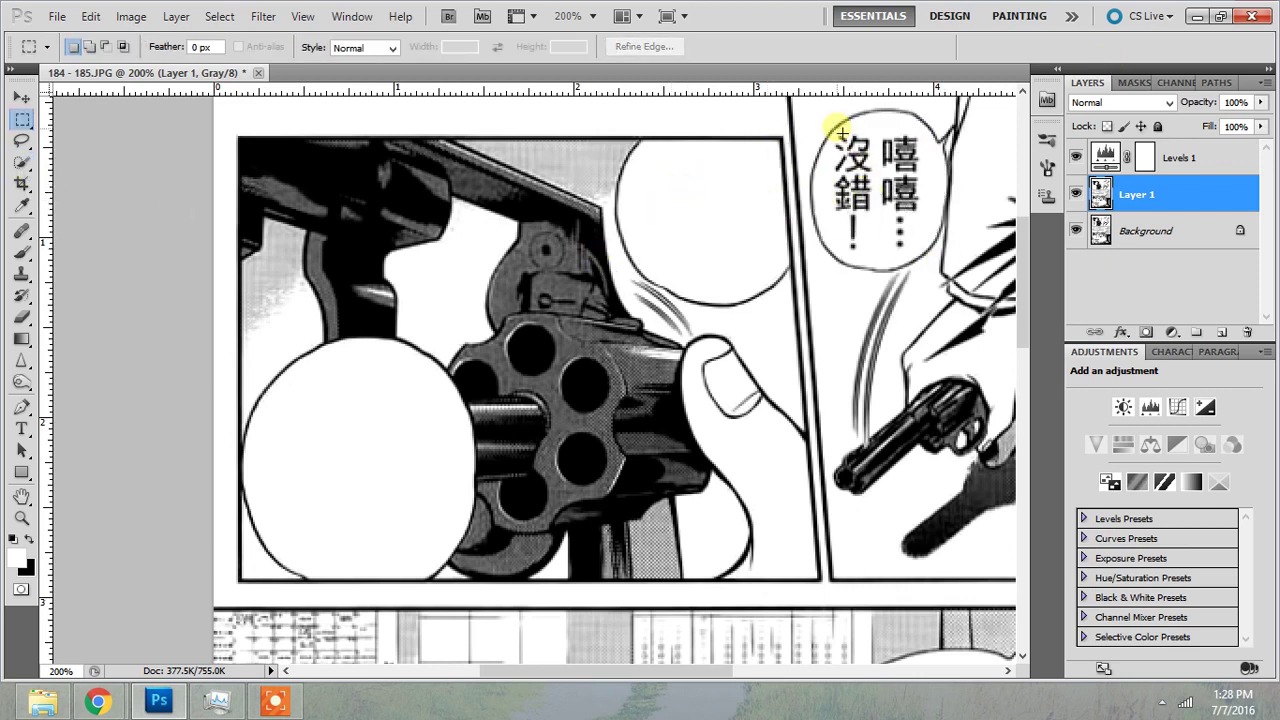
pyautogui.moveTo(836, 131); pyautogui.dragTo(918, 252)
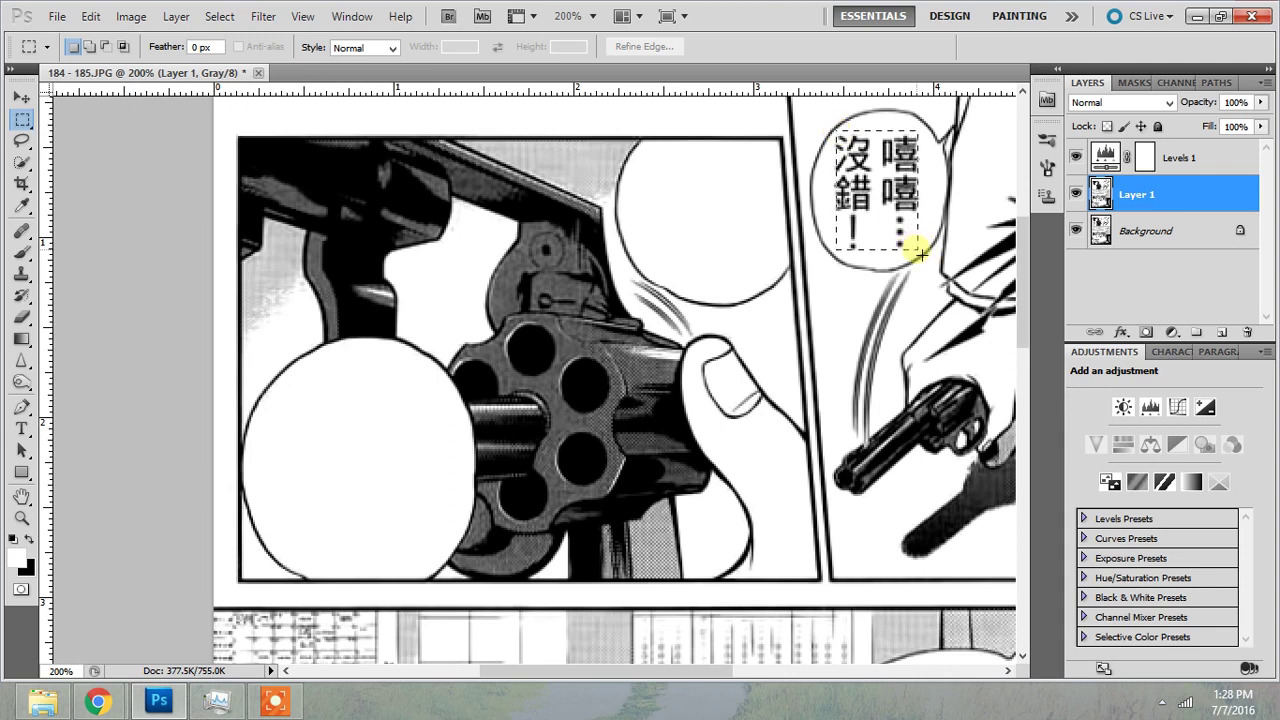
pyautogui.rightClick(878, 200)
pyautogui.click(918, 466)
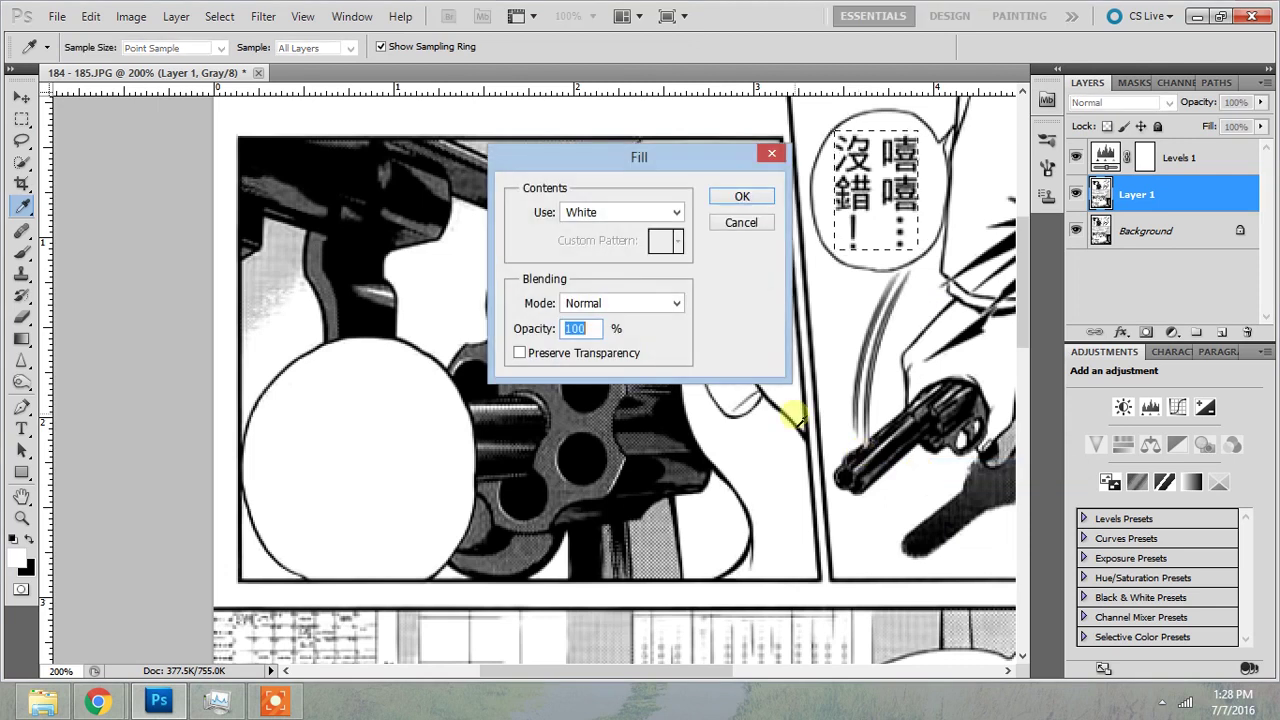
pyautogui.press('Return')
pyautogui.press('m')
pyautogui.hotkey('ctrl', 'd')
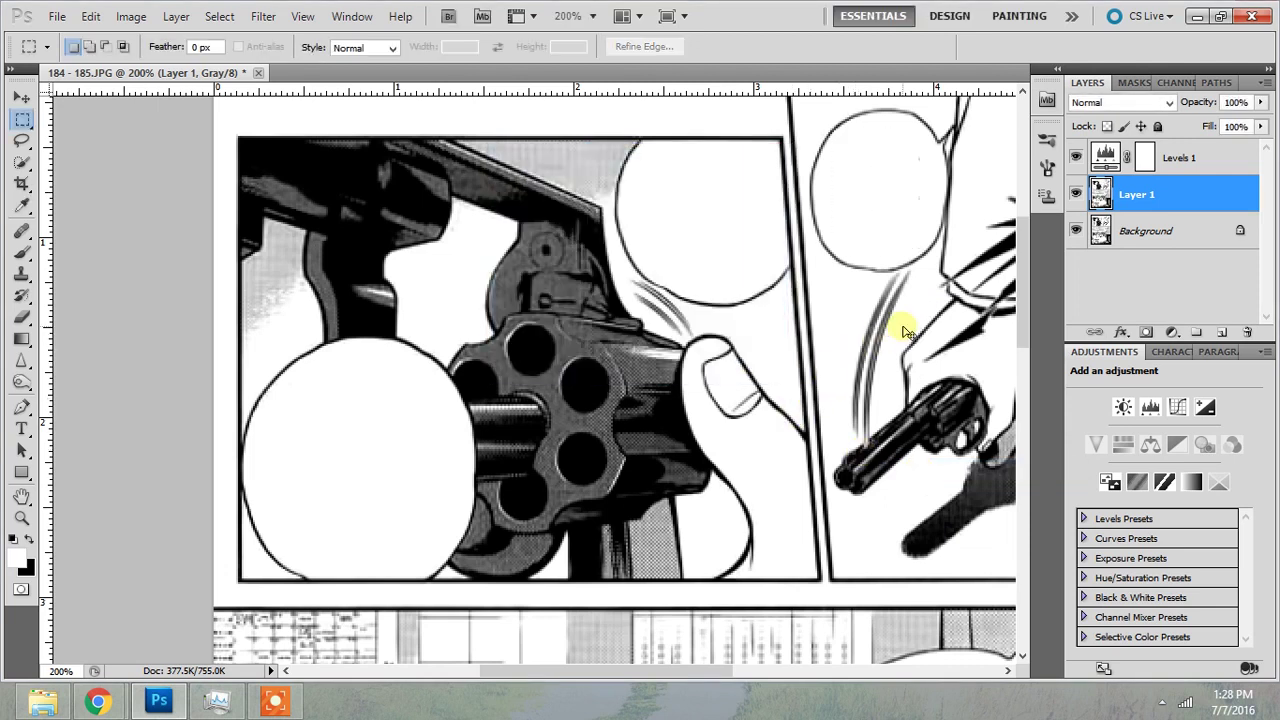
# Step: Zoom to 200% on the classroom panel and delete the upper bubble's text with Quick Selection
pyautogui.scroll(-3, 902, 330)
pyautogui.scroll(1, 737, 500)
pyautogui.scroll(-3, 762, 428)
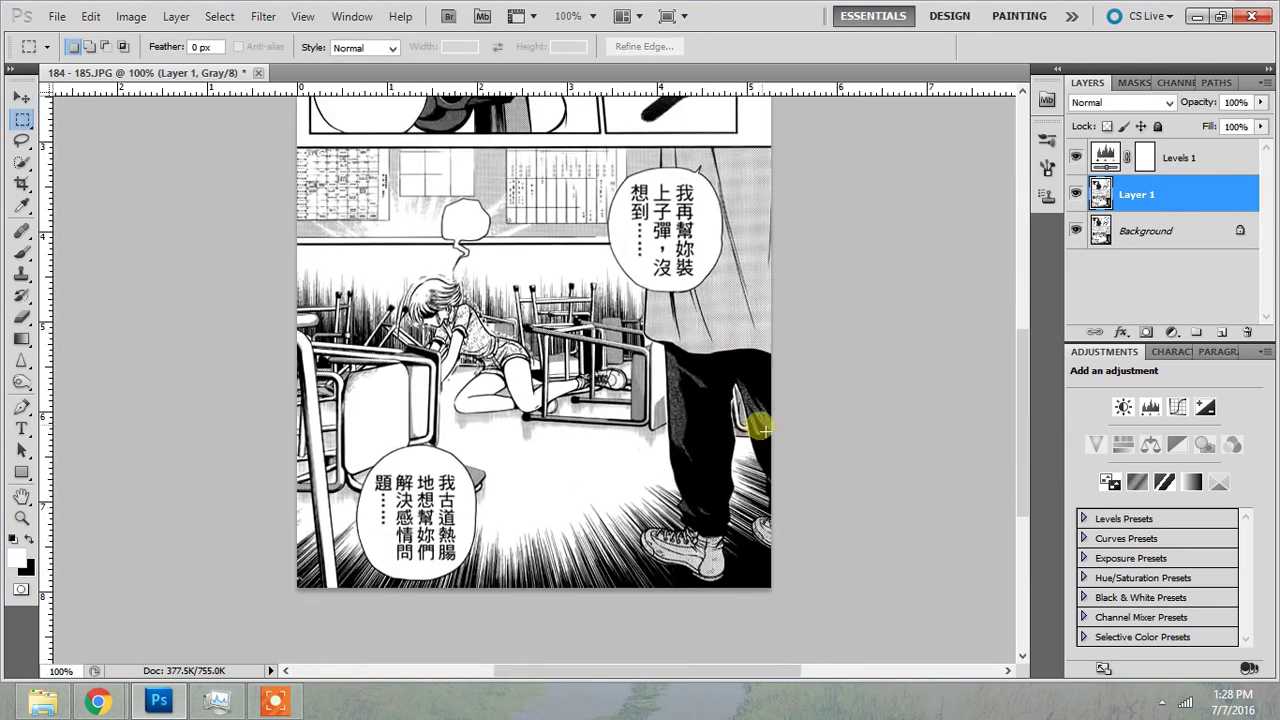
pyautogui.scroll(-2, 762, 428)
pyautogui.moveTo(1020, 420); pyautogui.dragTo(1021, 350)
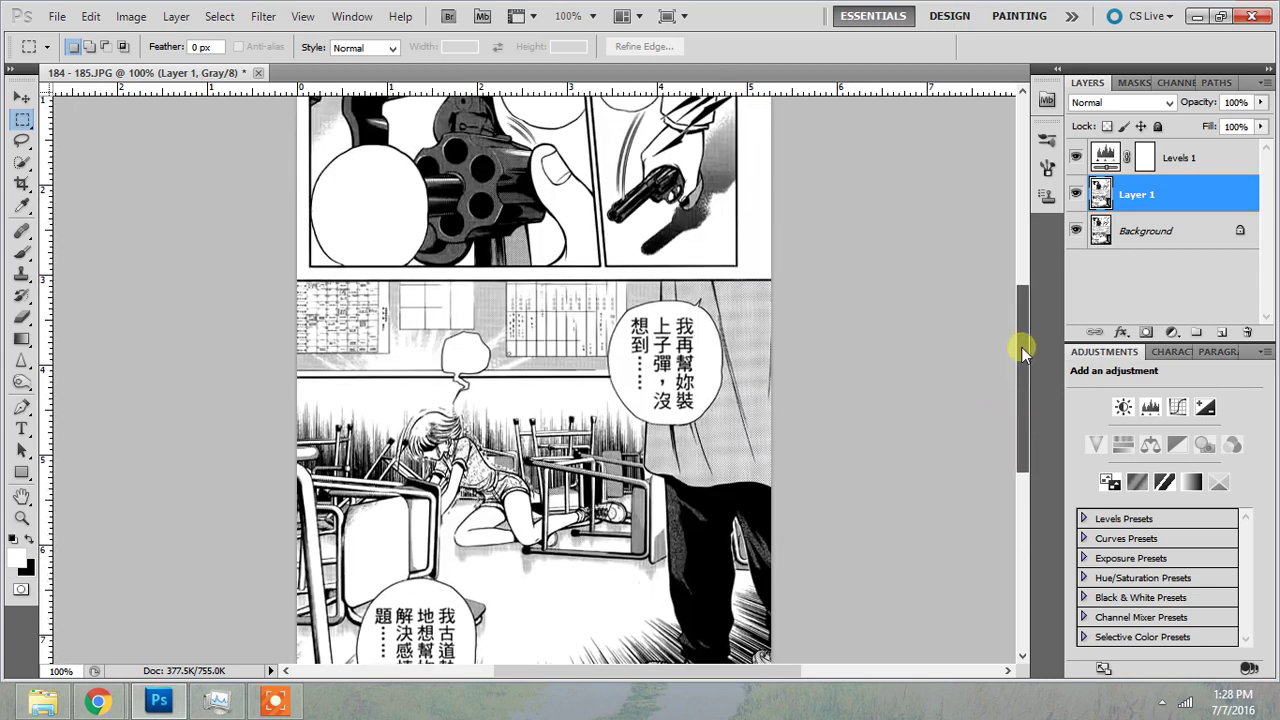
pyautogui.hotkey('ctrl', '+')
pyautogui.moveTo(625, 670); pyautogui.dragTo(655, 672)
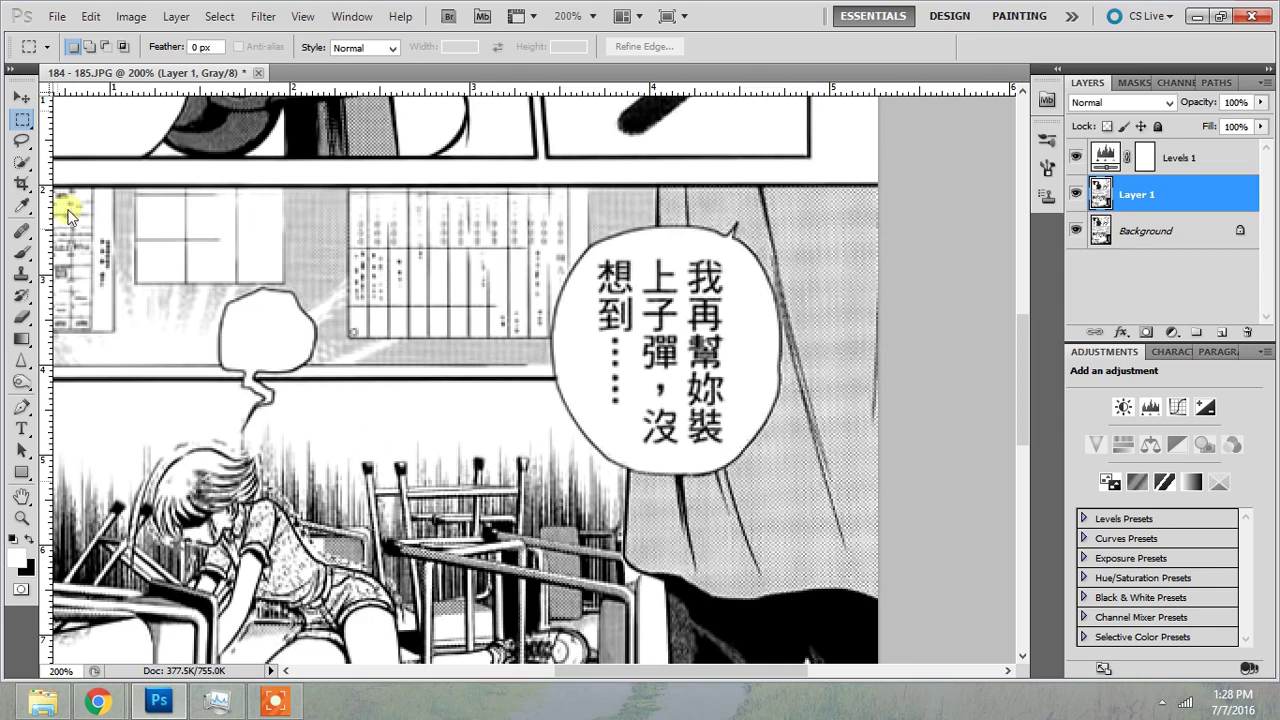
pyautogui.click(21, 162)
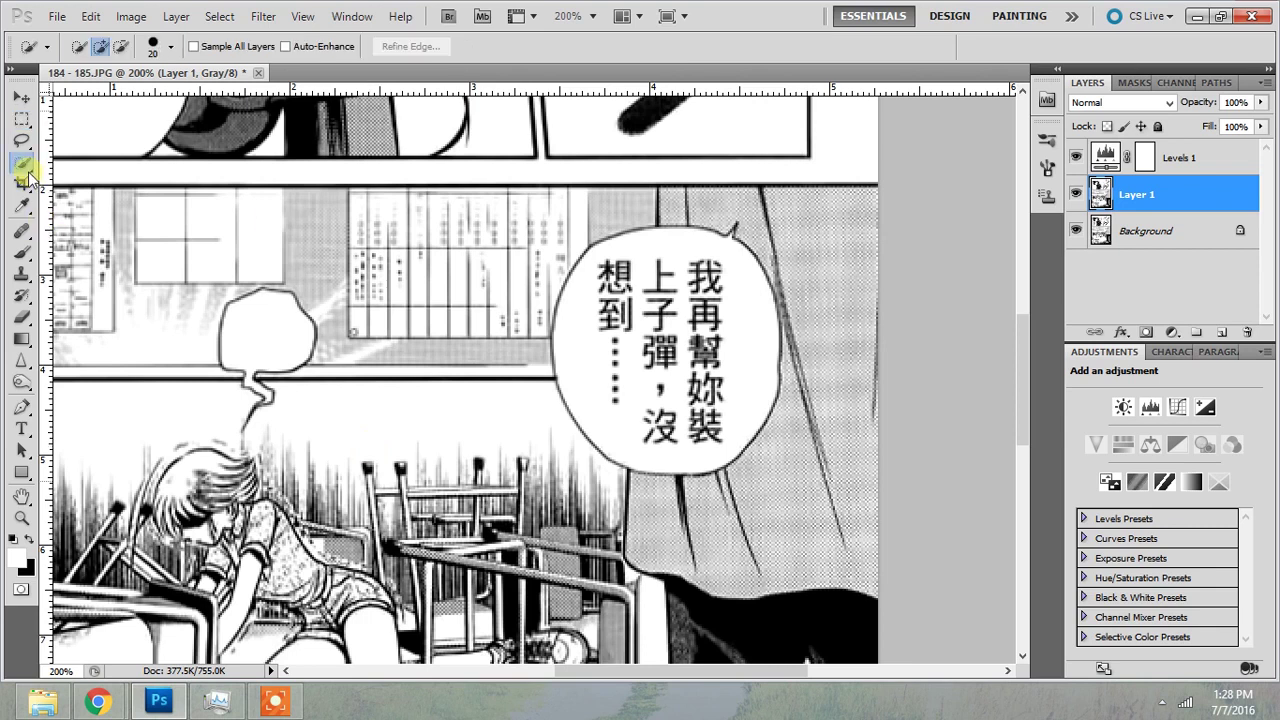
pyautogui.click(700, 378)
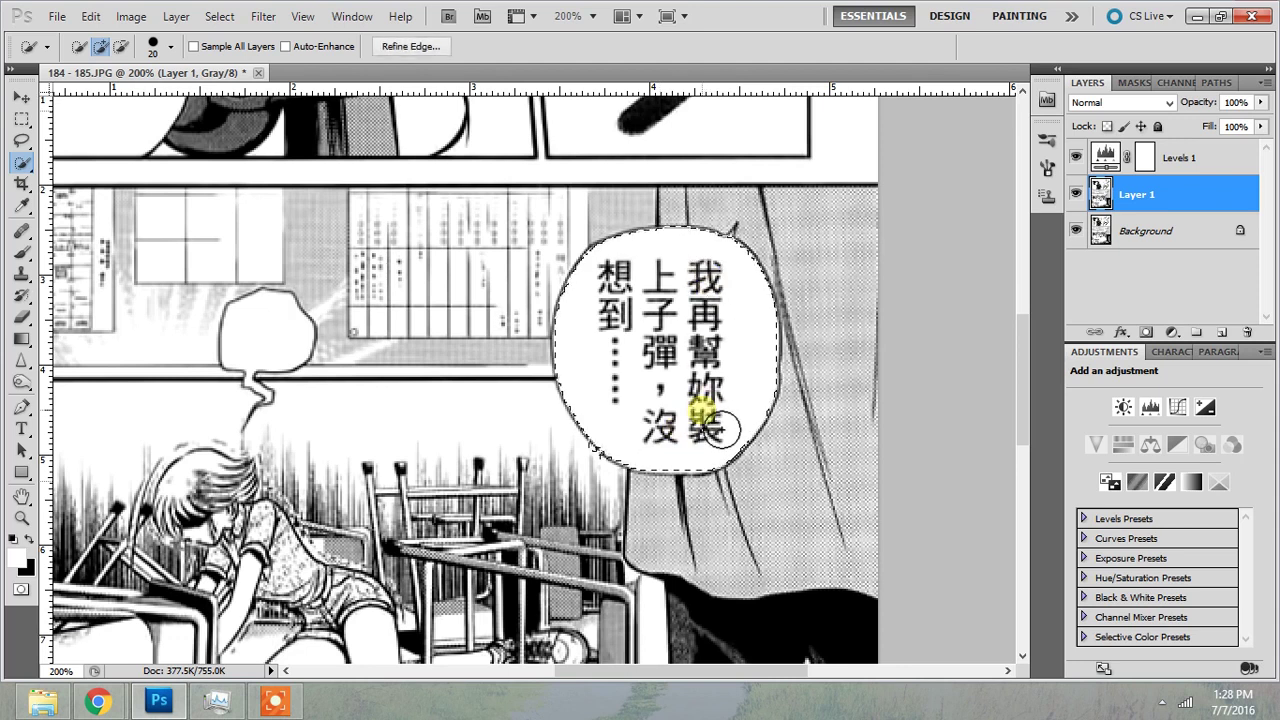
pyautogui.press('Delete')
pyautogui.hotkey('ctrl', 'd')
# Step: Fill the lower-left classroom bubble's text with white, then return to 100% view
pyautogui.moveTo(1025, 360); pyautogui.dragTo(977, 517)
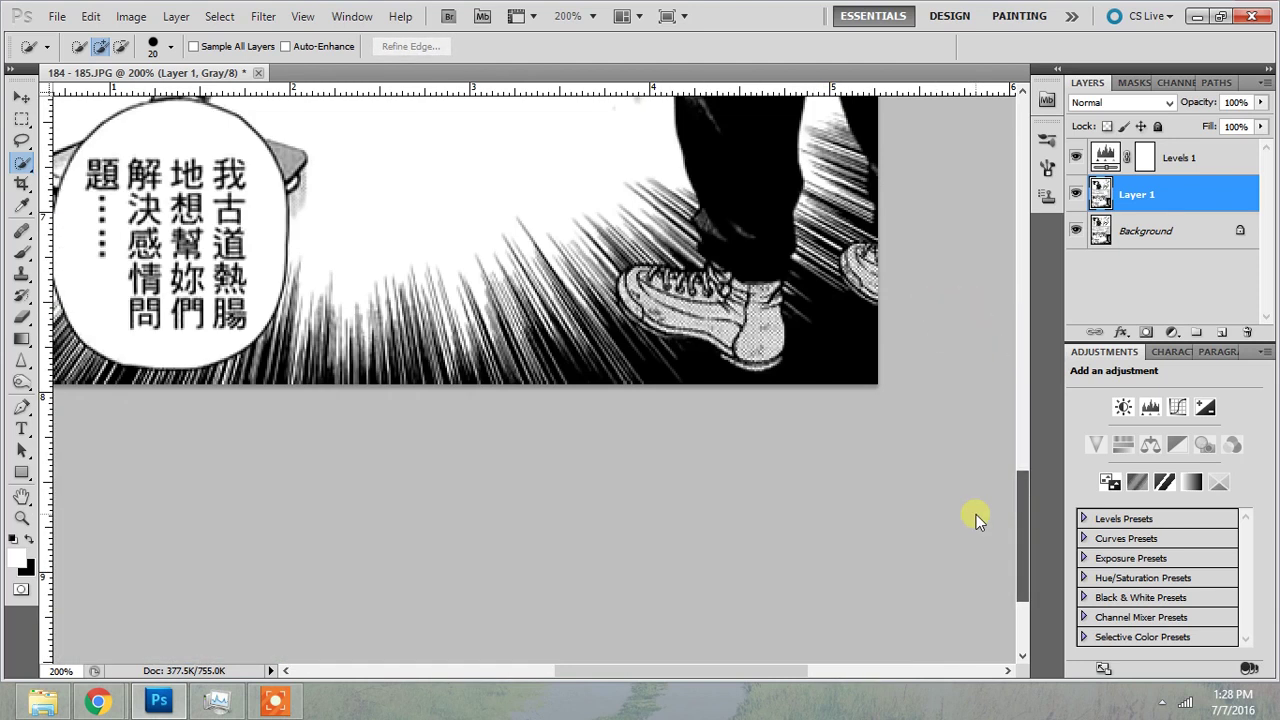
pyautogui.moveTo(723, 674); pyautogui.dragTo(672, 672)
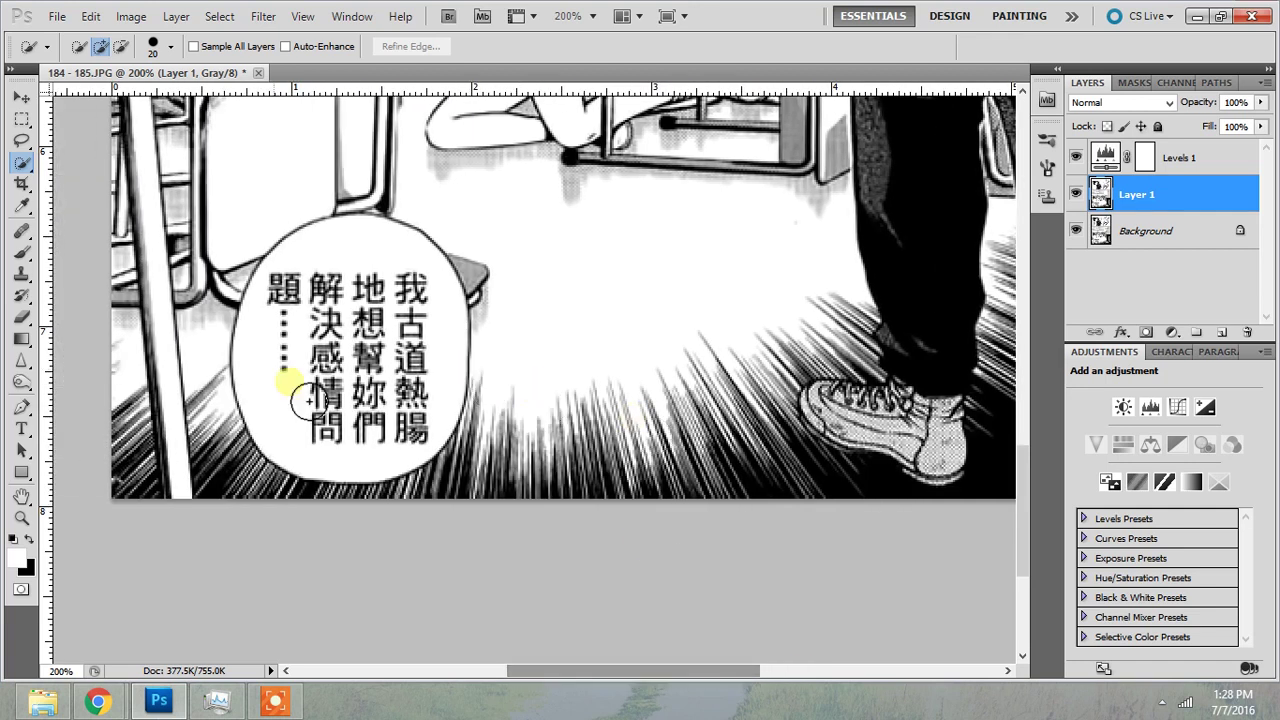
pyautogui.moveTo(334, 386)
pyautogui.mouseDown()
pyautogui.moveTo(382, 363)
pyautogui.moveTo(385, 406)
pyautogui.moveTo(345, 307)
pyautogui.moveTo(333, 374)
pyautogui.moveTo(376, 405)
pyautogui.moveTo(330, 392)
pyautogui.moveTo(300, 307)
pyautogui.moveTo(384, 292)
pyautogui.moveTo(375, 411)
pyautogui.moveTo(470, 305)
pyautogui.moveTo(422, 315)
pyautogui.moveTo(429, 347)
pyautogui.moveTo(477, 391)
pyautogui.mouseUp()
pyautogui.hotkey('ctrl', 'd')
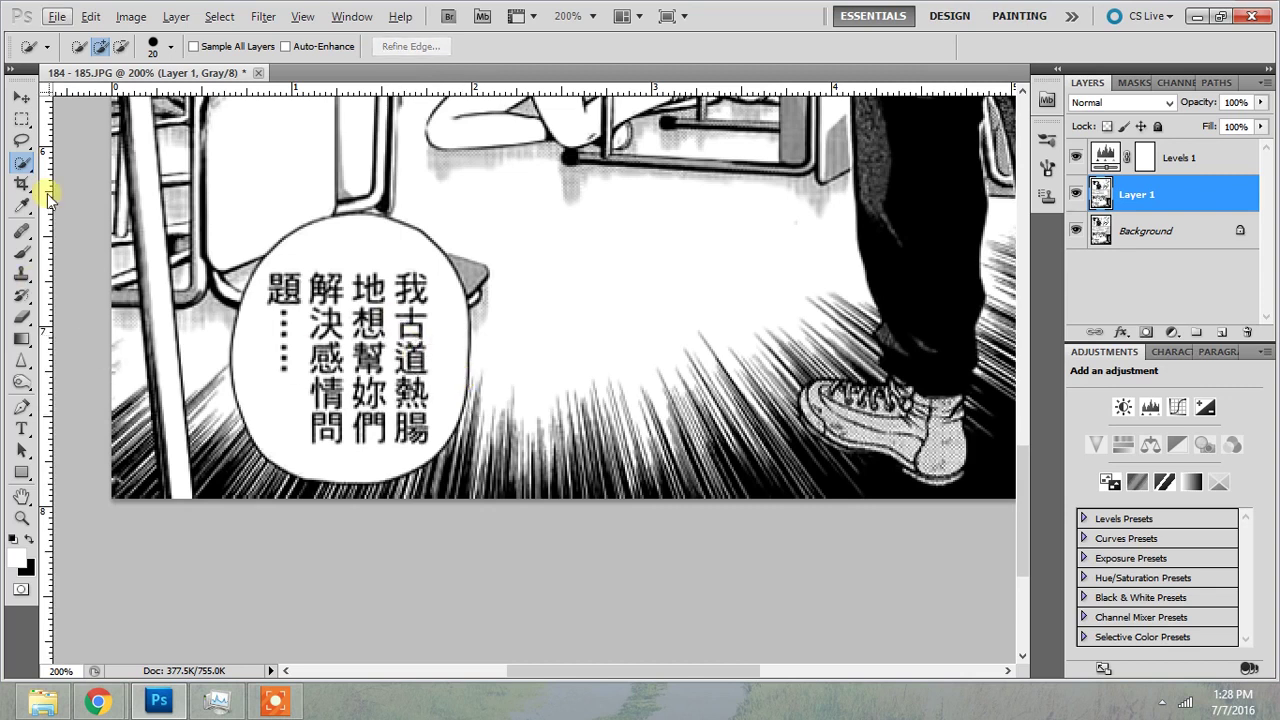
pyautogui.click(21, 119)
pyautogui.moveTo(268, 272); pyautogui.dragTo(432, 447)
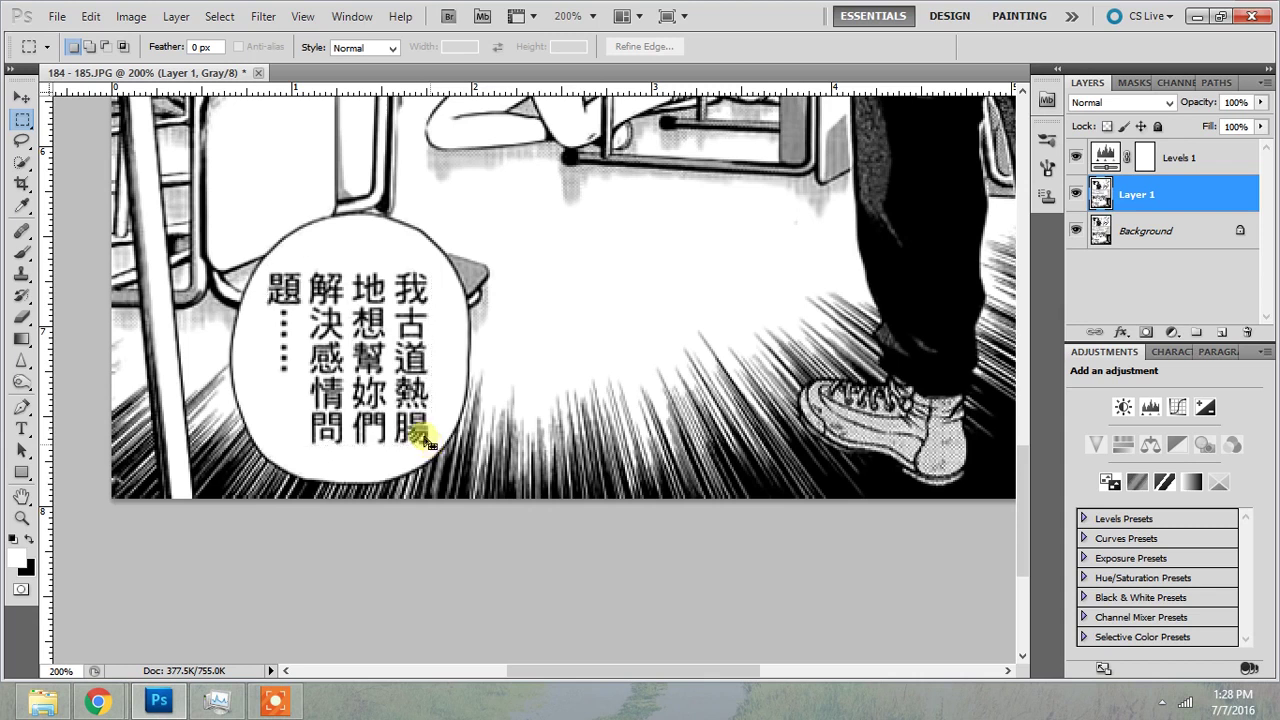
pyautogui.rightClick(412, 447)
pyautogui.click(457, 342)
pyautogui.press('Return')
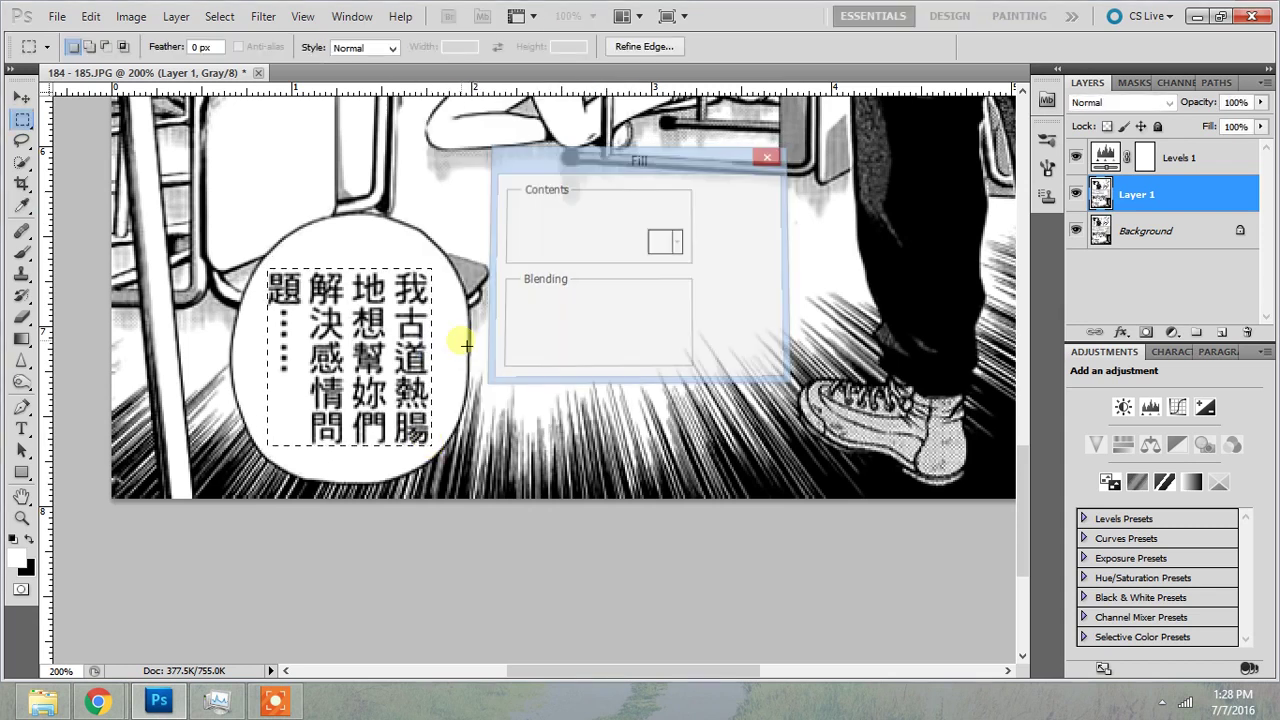
pyautogui.hotkey('ctrl', 'd')
pyautogui.hotkey('ctrl', '0')
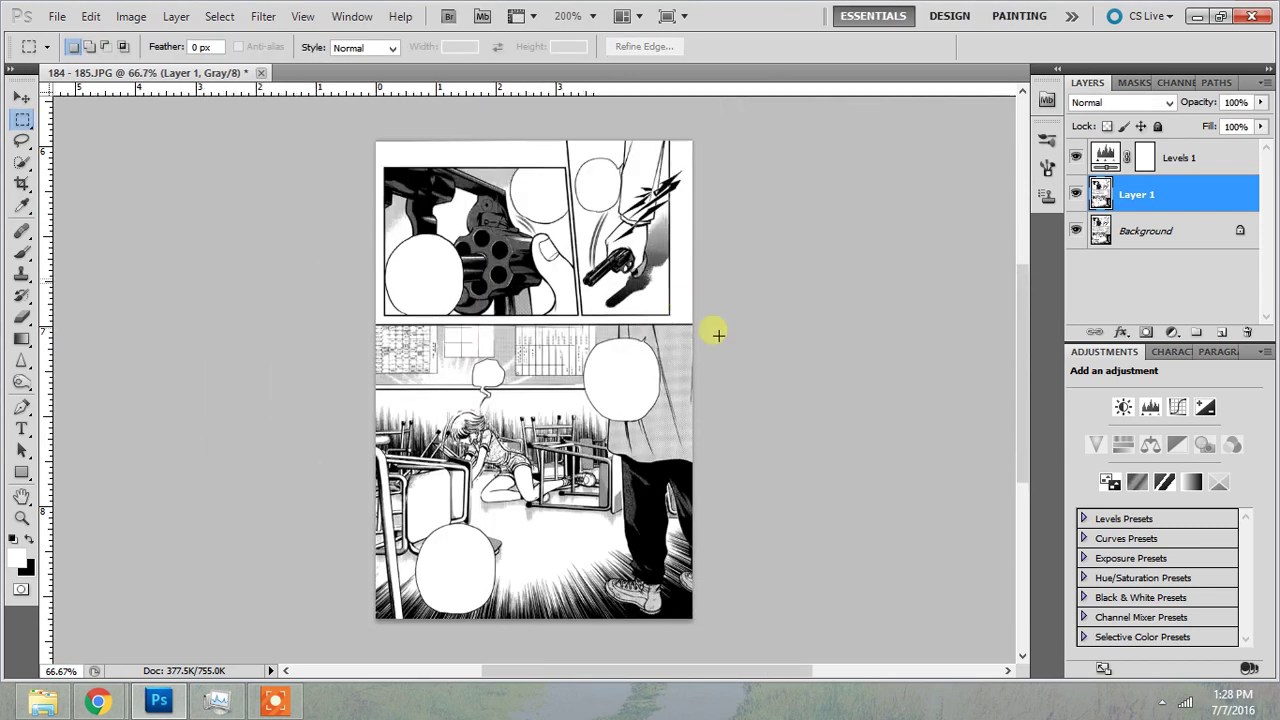
pyautogui.hotkey('ctrl', '1')
pyautogui.moveTo(1025, 325); pyautogui.dragTo(1014, 286)
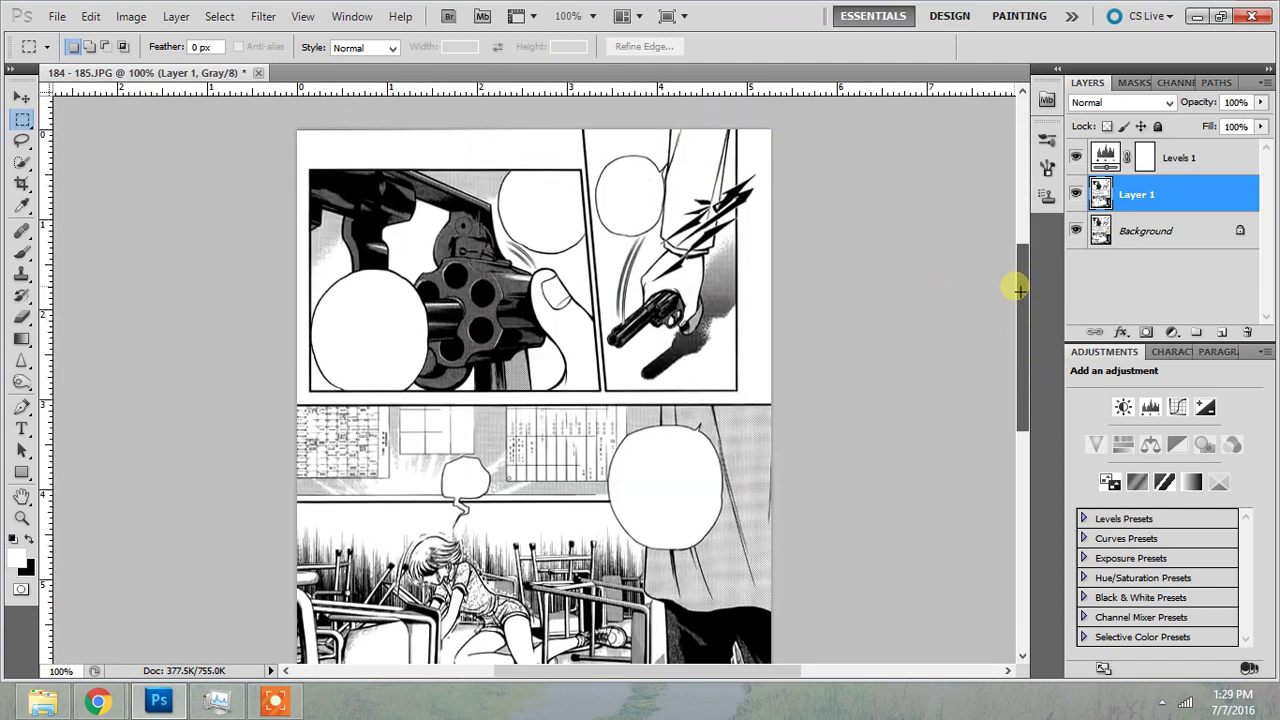
# Step: Add a Levels 2 adjustment layer with input levels 252, 1.00, 255, then select Layer 1
pyautogui.click(1180, 166)
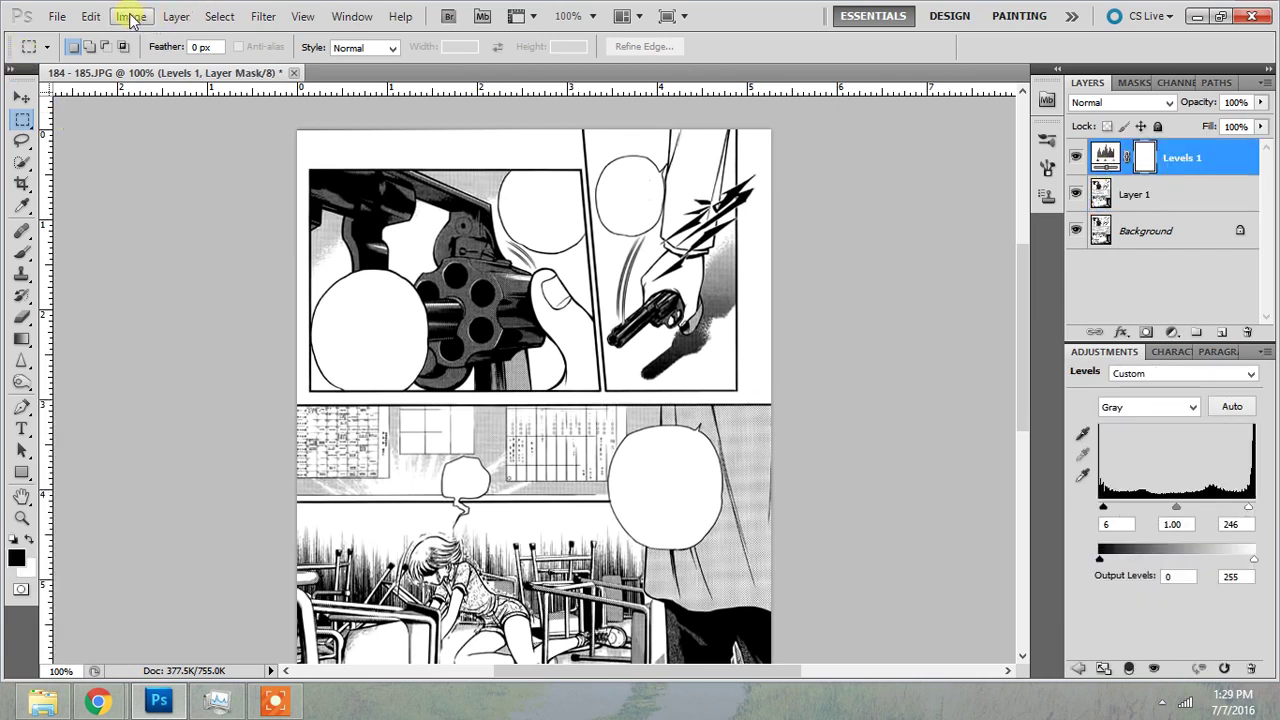
pyautogui.click(176, 17)
pyautogui.moveTo(337, 178)
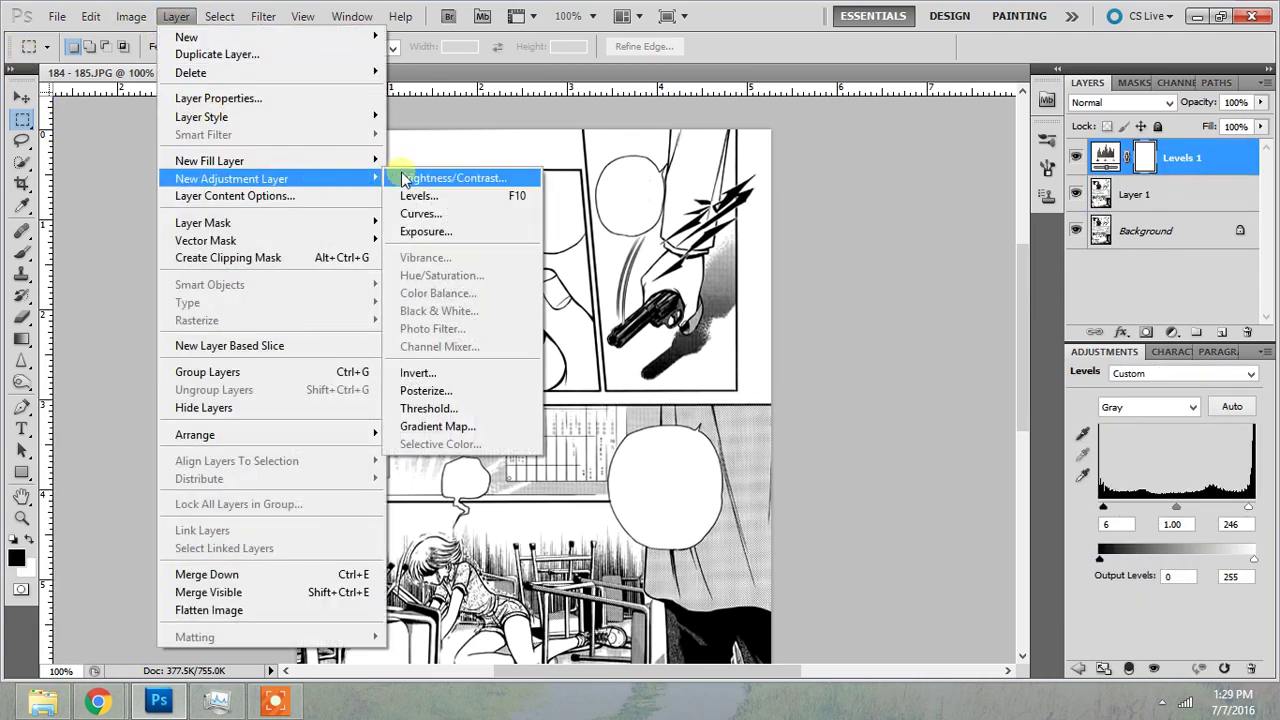
pyautogui.click(446, 204)
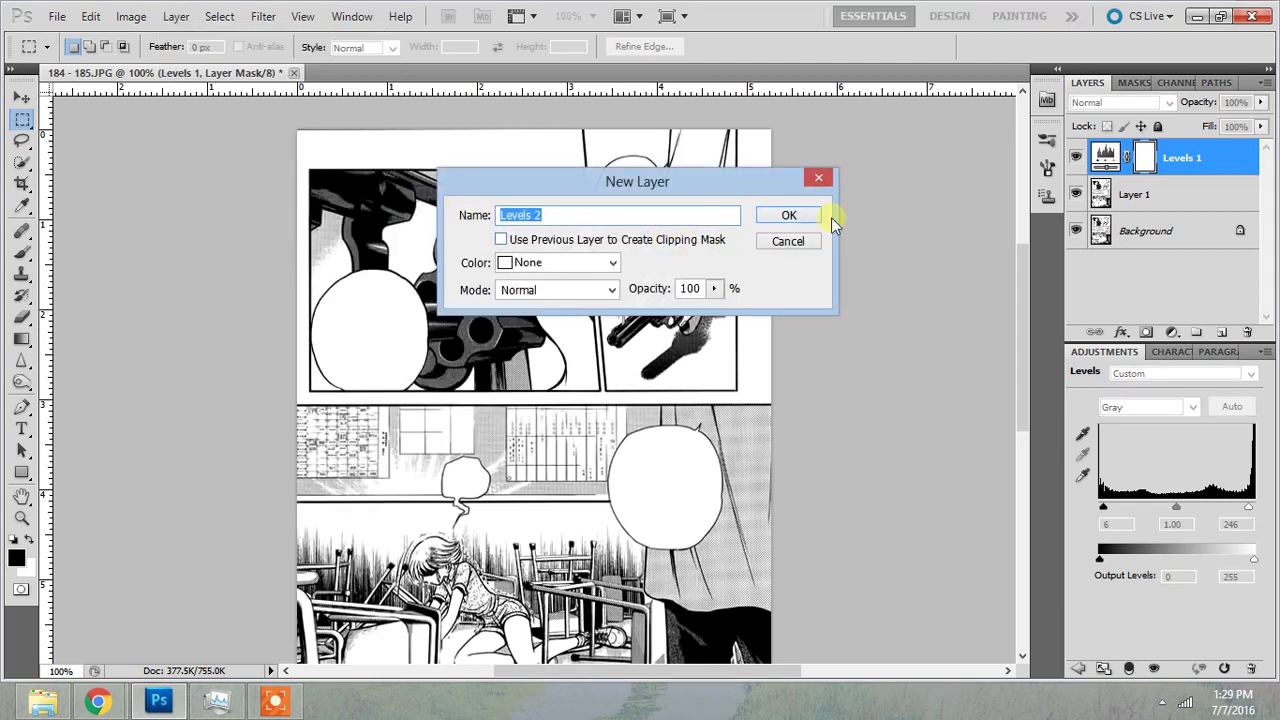
pyautogui.click(806, 216)
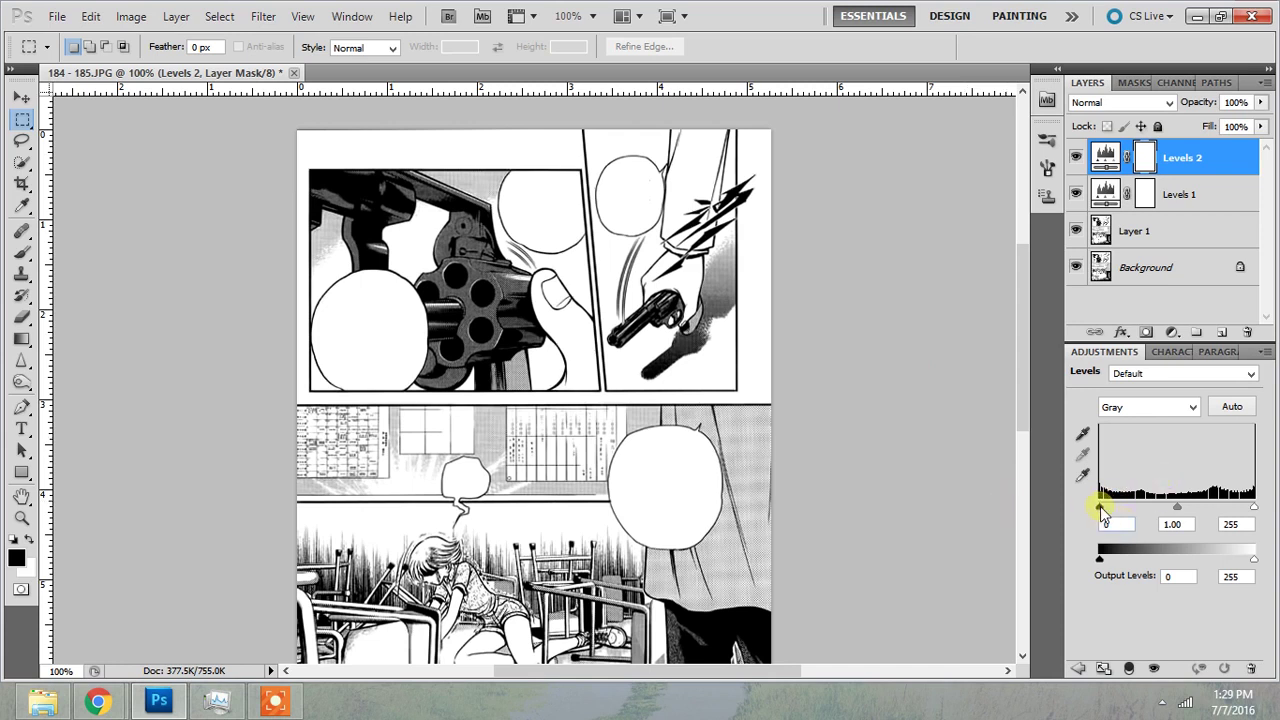
pyautogui.moveTo(1101, 510); pyautogui.dragTo(1275, 612)
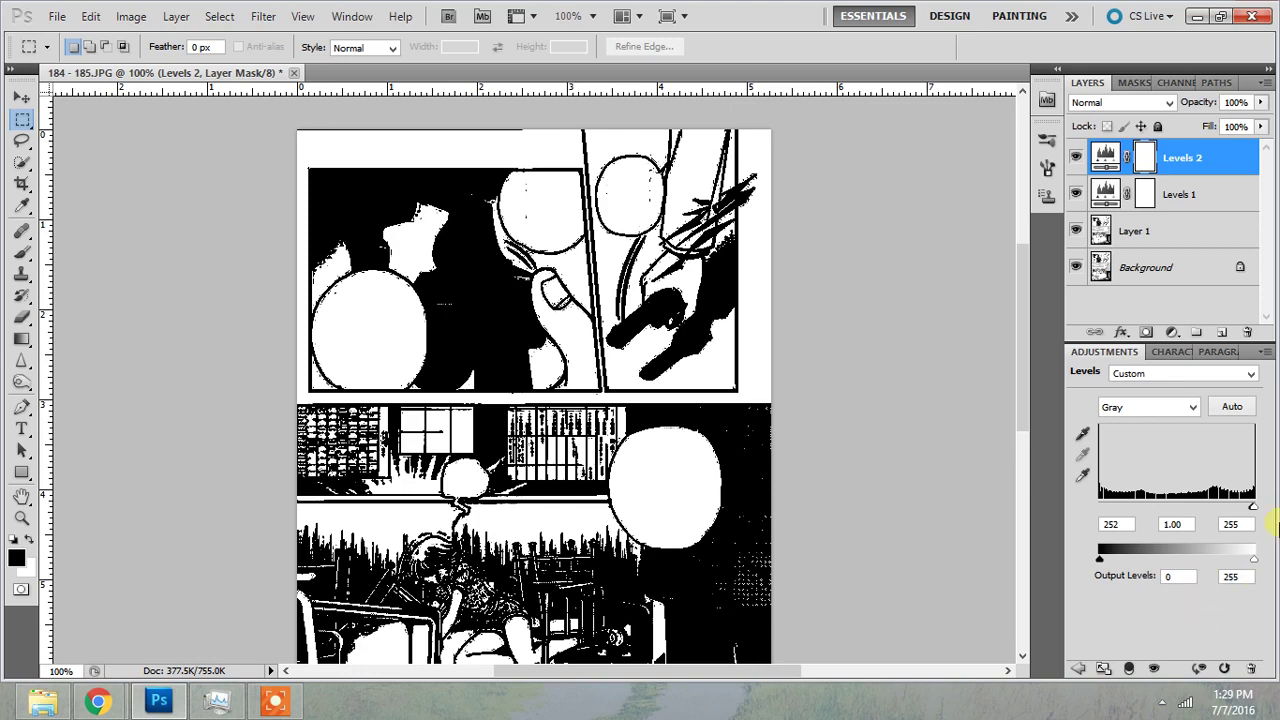
pyautogui.click(1175, 235)
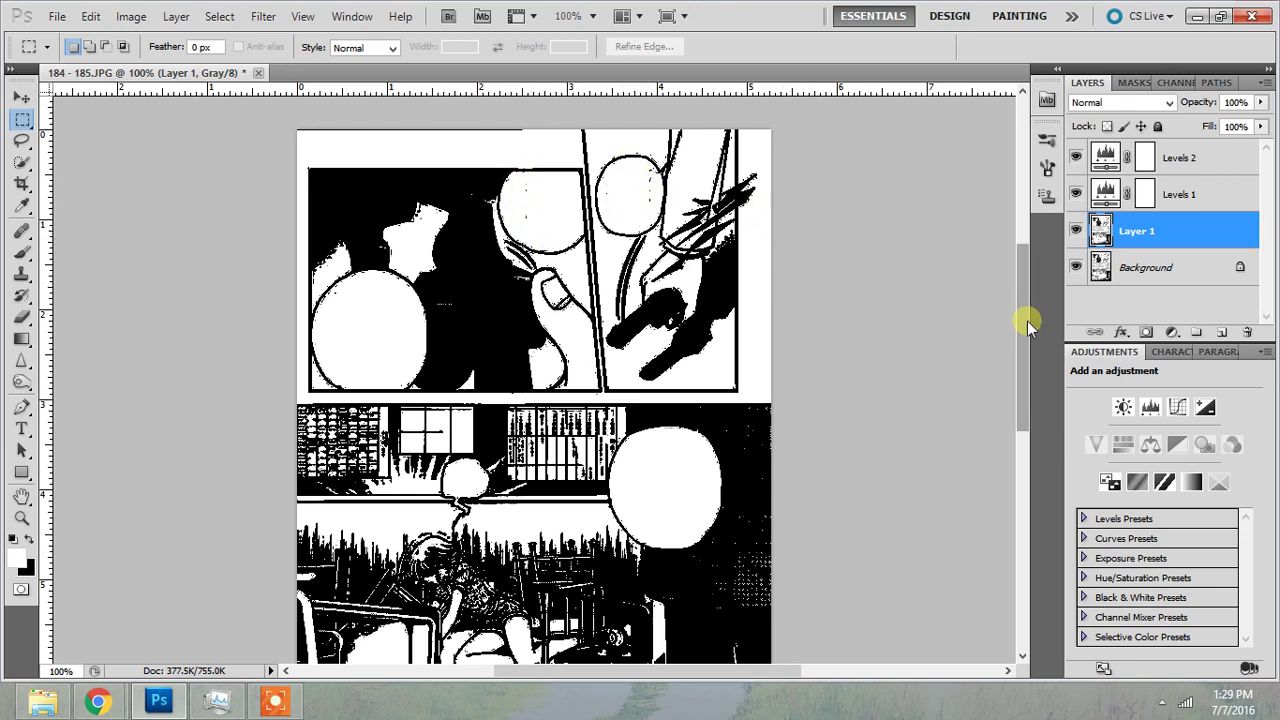
# Step: Paint out dust specks with a white brush at 200%, checking top and lower panels
pyautogui.moveTo(1030, 325); pyautogui.dragTo(1006, 297)
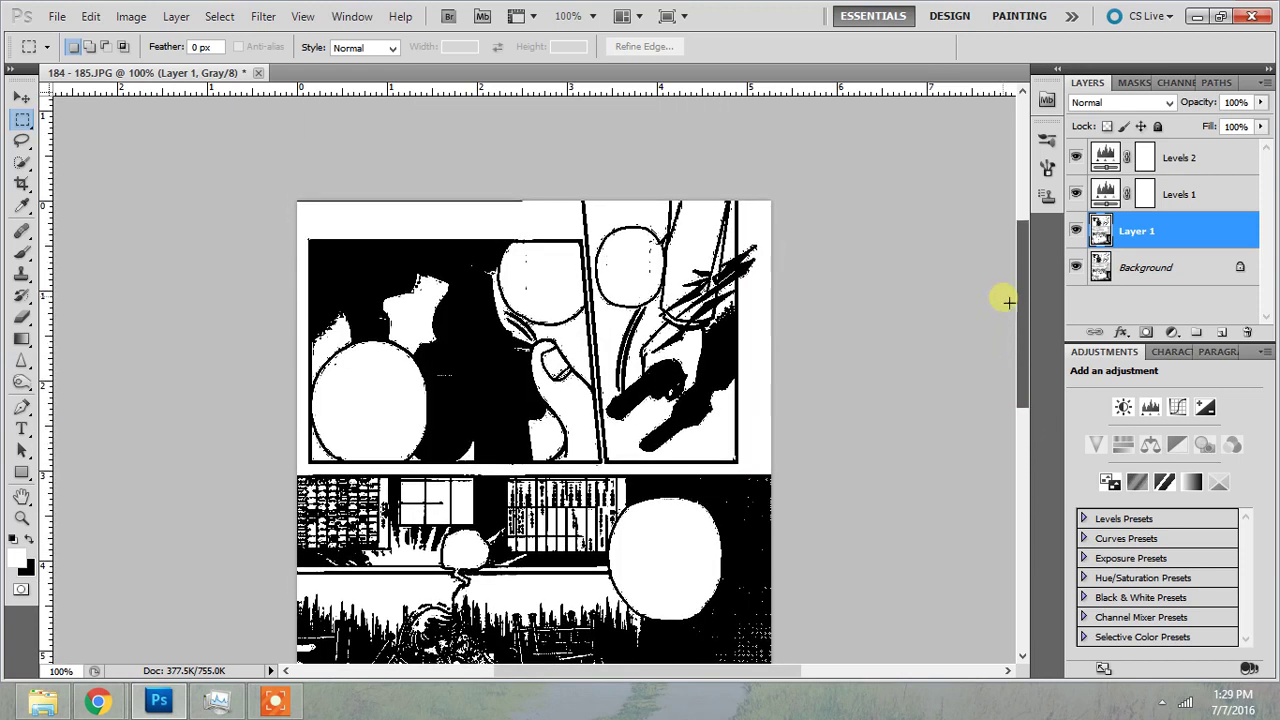
pyautogui.click(22, 253)
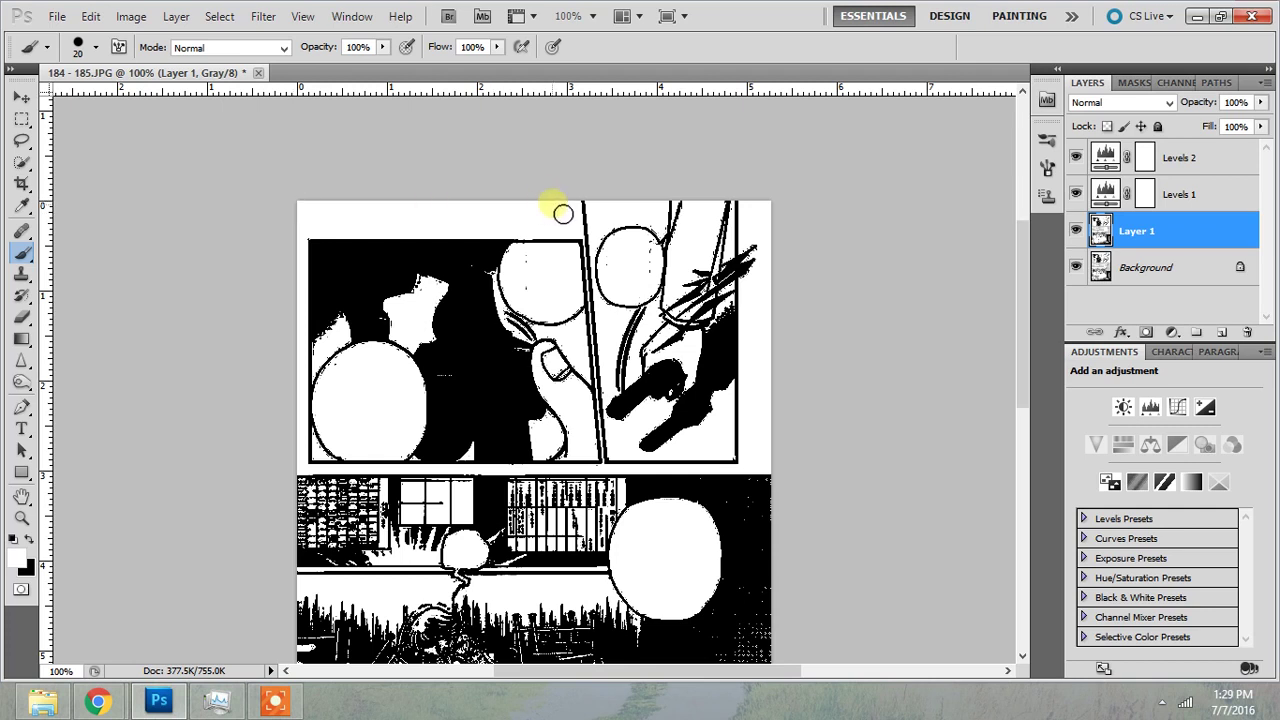
pyautogui.hotkey('ctrl', '+')
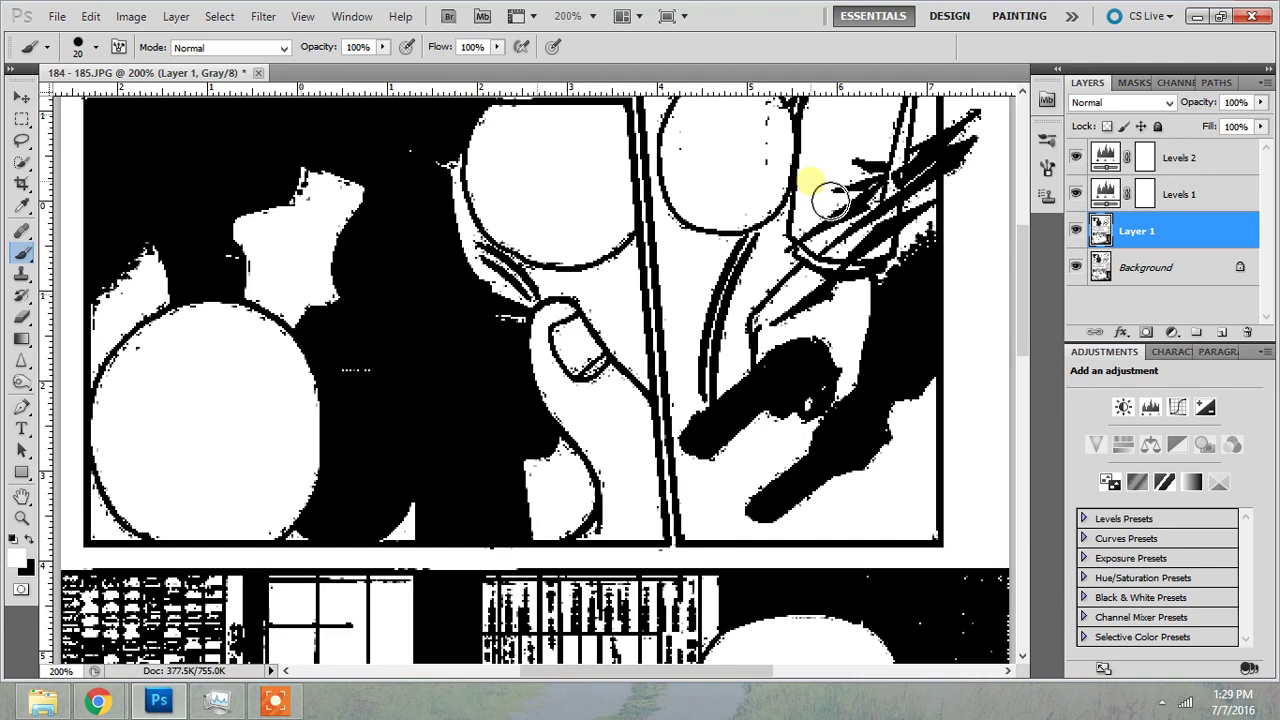
pyautogui.scroll(3, 737, 220)
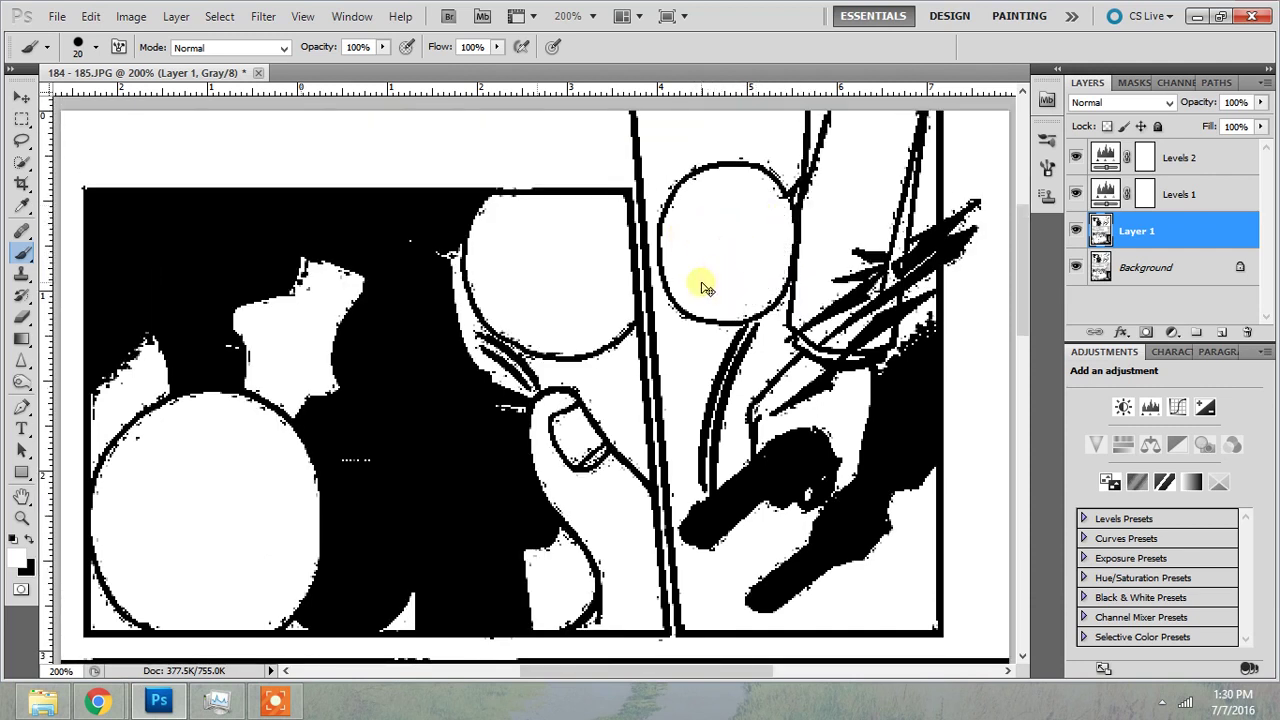
pyautogui.hotkey('ctrl', '-')
pyautogui.moveTo(1030, 265); pyautogui.dragTo(1037, 380)
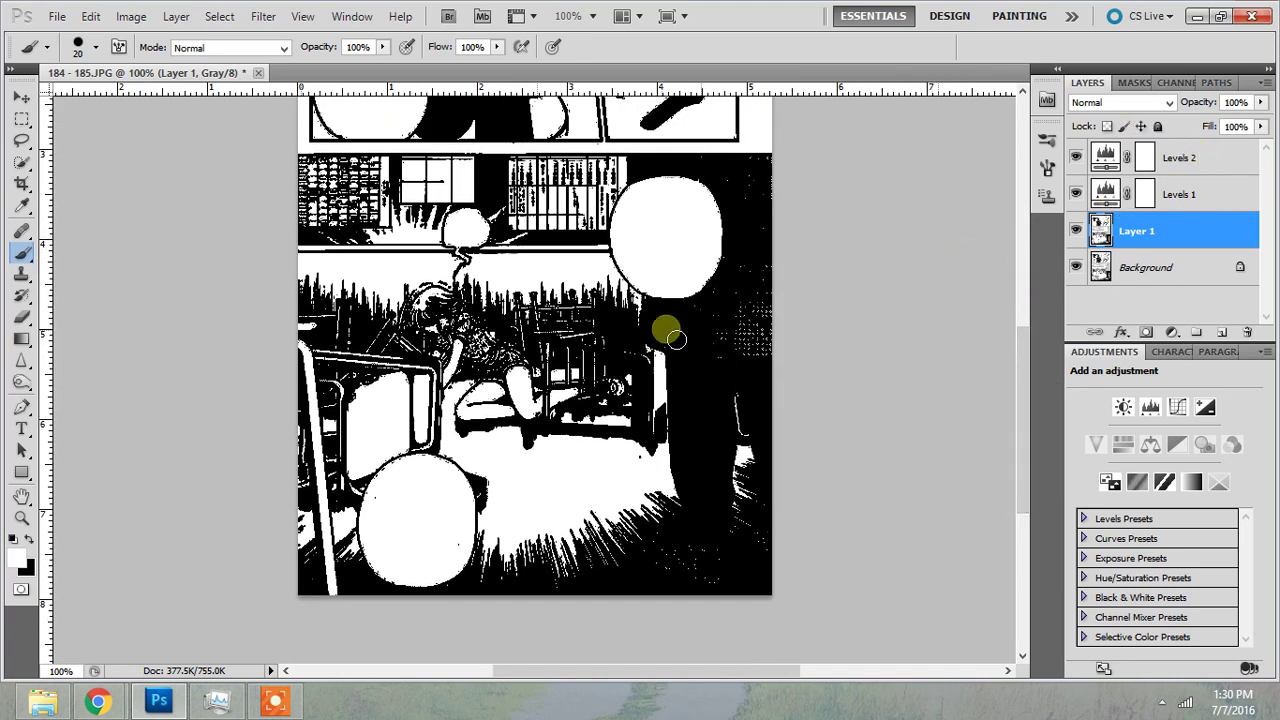
pyautogui.hotkey('ctrl', '+')
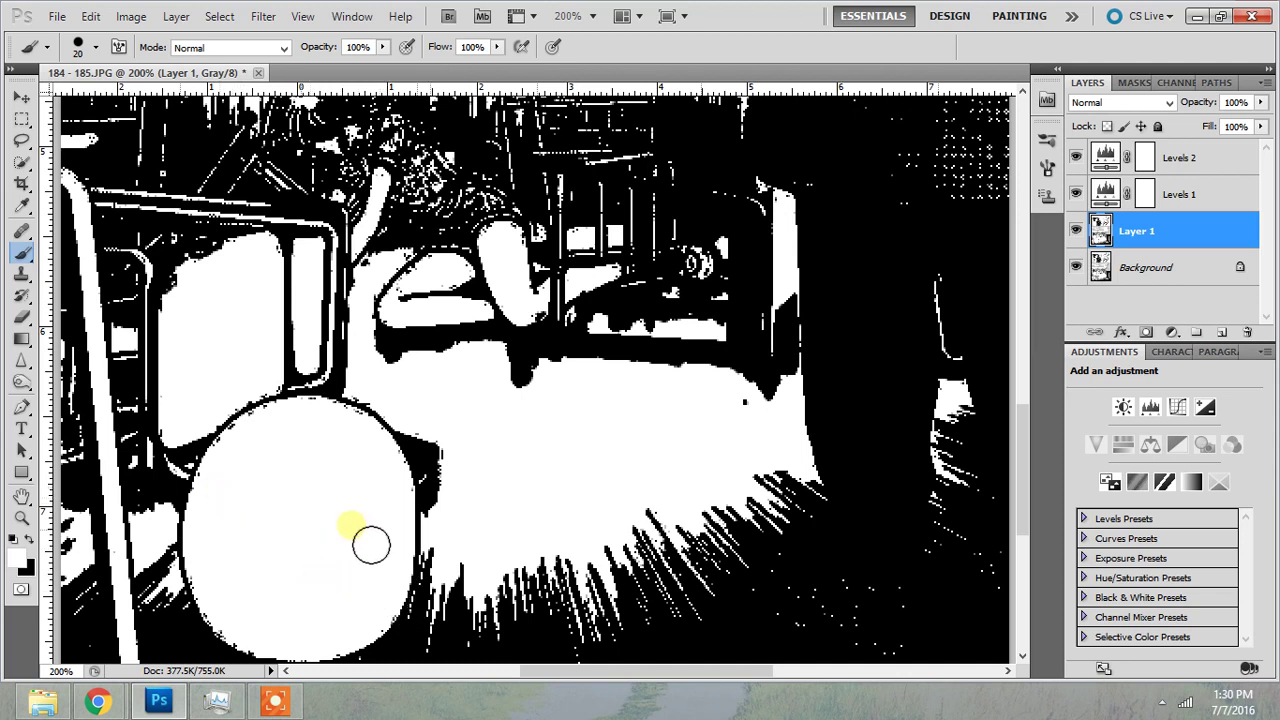
pyautogui.hotkey('ctrl', '-')
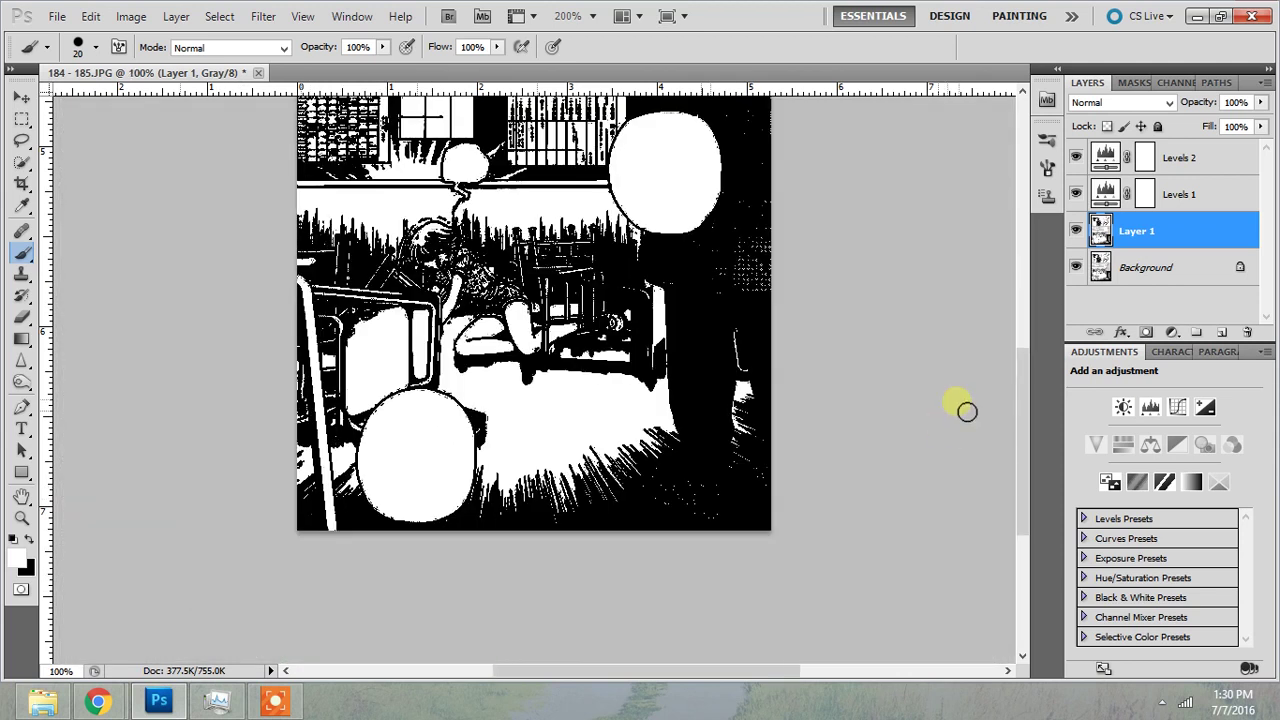
pyautogui.moveTo(1016, 400)
pyautogui.mouseDown()
pyautogui.moveTo(1004, 260)
pyautogui.moveTo(1017, 316)
pyautogui.moveTo(1015, 305)
pyautogui.mouseUp()
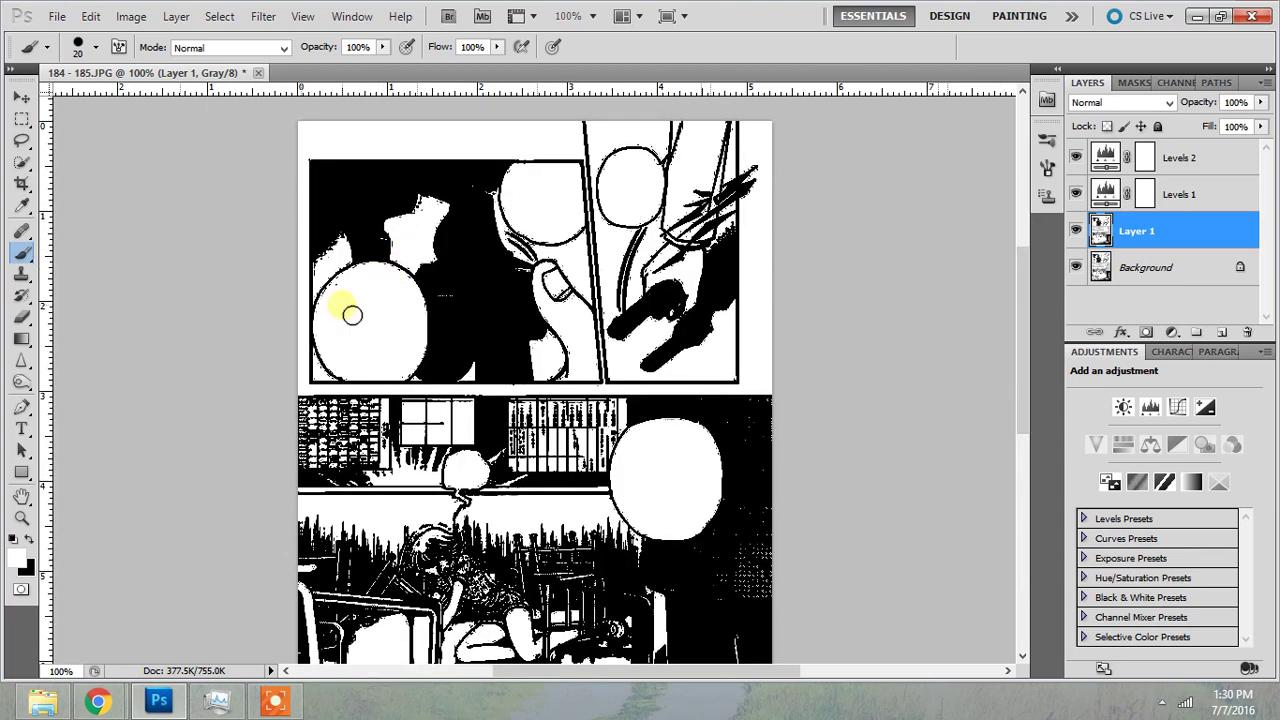
# Step: Hide Levels 2 and set Levels 1 input levels to 20, 1.00, 246
pyautogui.click(1075, 158)
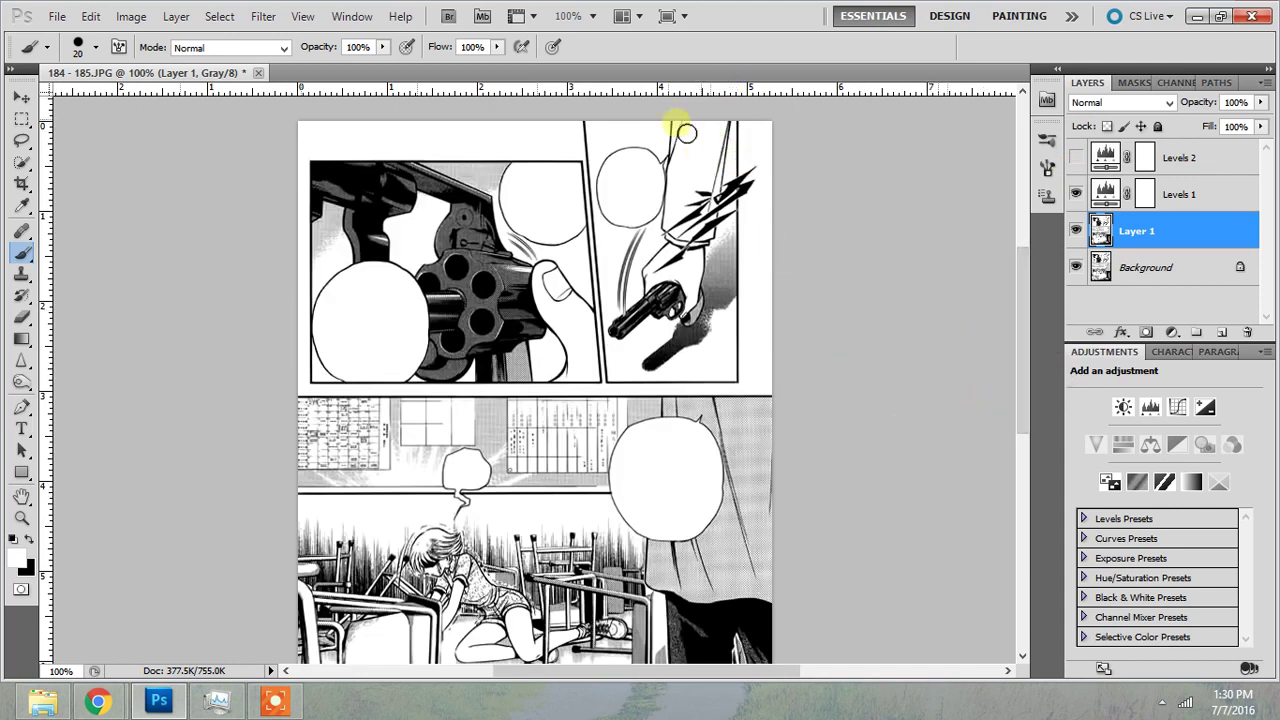
pyautogui.click(1165, 188)
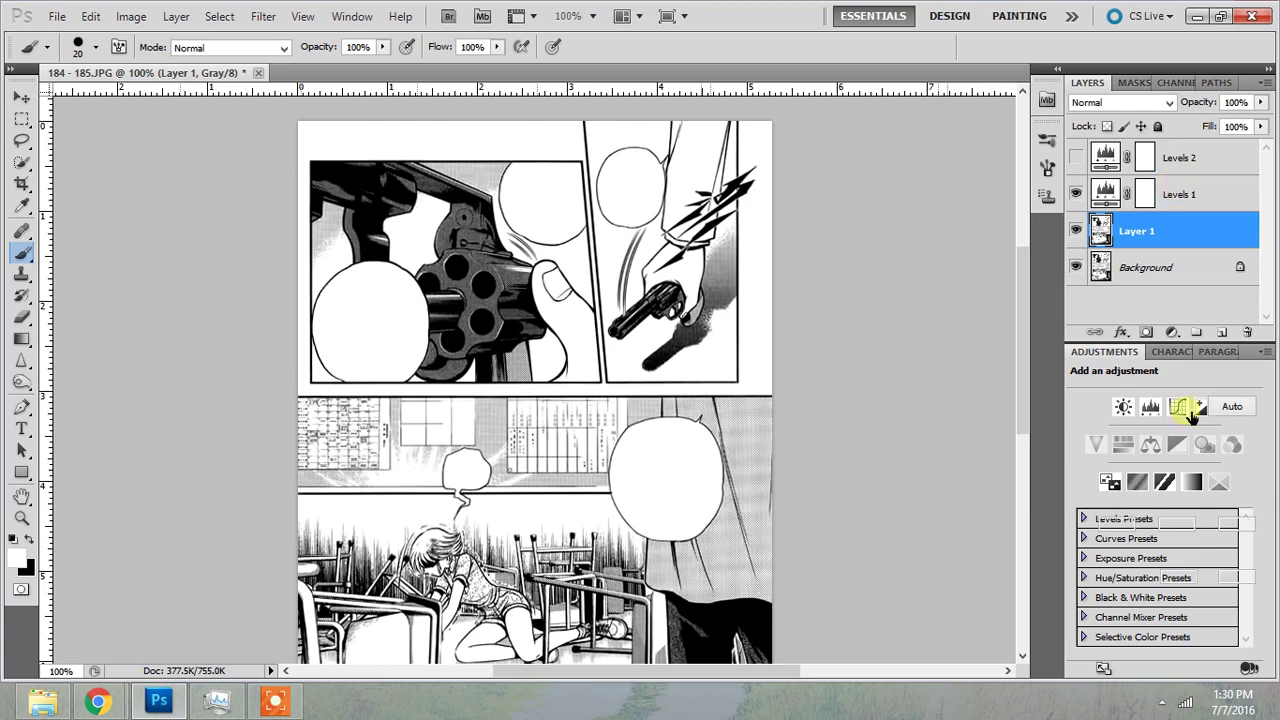
pyautogui.moveTo(1104, 509); pyautogui.dragTo(1112, 509)
pyautogui.moveTo(1023, 337)
pyautogui.mouseDown()
pyautogui.moveTo(1006, 437)
pyautogui.moveTo(979, 311)
pyautogui.moveTo(984, 424)
pyautogui.moveTo(975, 340)
pyautogui.moveTo(980, 352)
pyautogui.mouseUp()
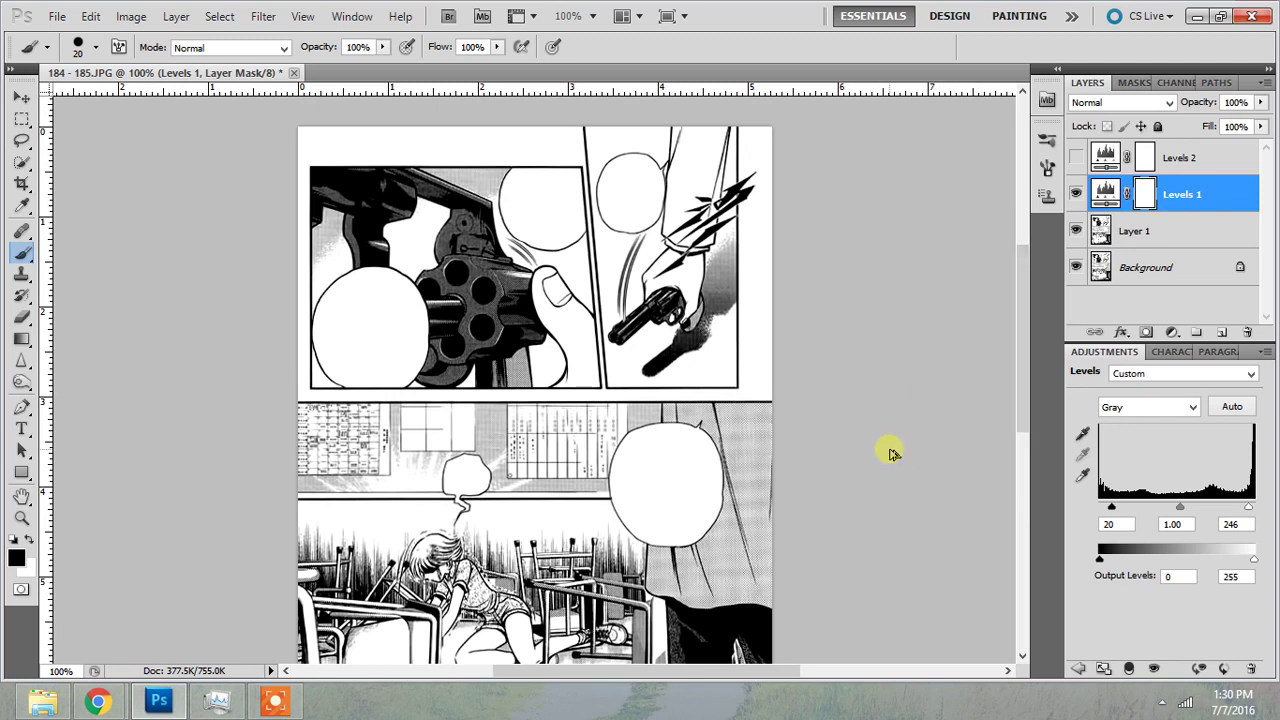
# Step: Resample the page to 72 pixels/inch and 730 px wide (730 × 1102)
pyautogui.hotkey('ctrl', 'alt', 'i')
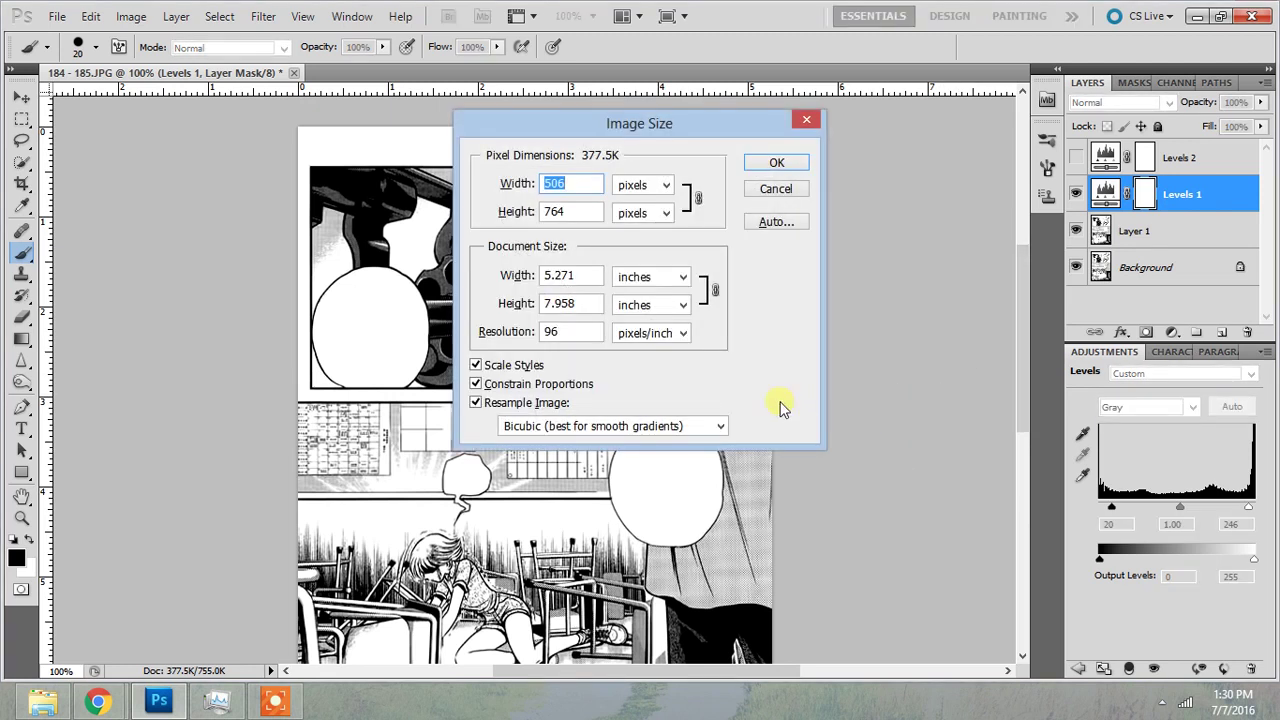
pyautogui.moveTo(575, 331); pyautogui.dragTo(497, 326)
pyautogui.write('72')
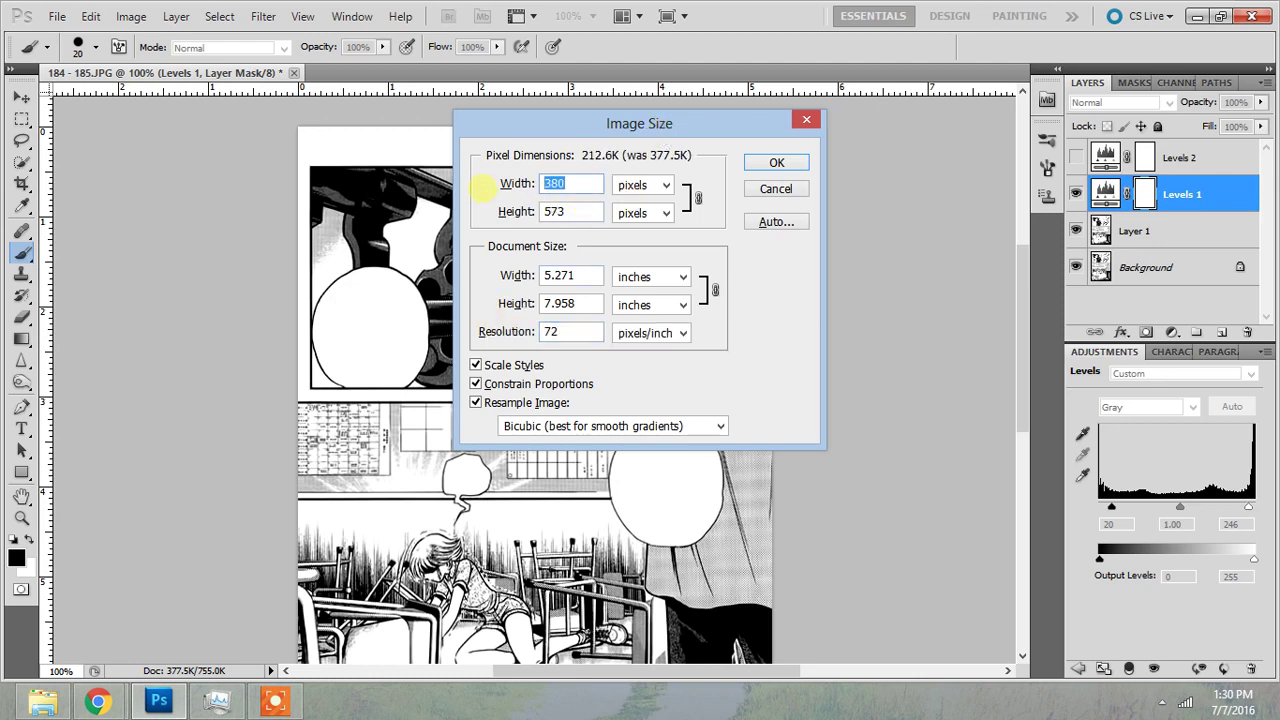
pyautogui.write('730')
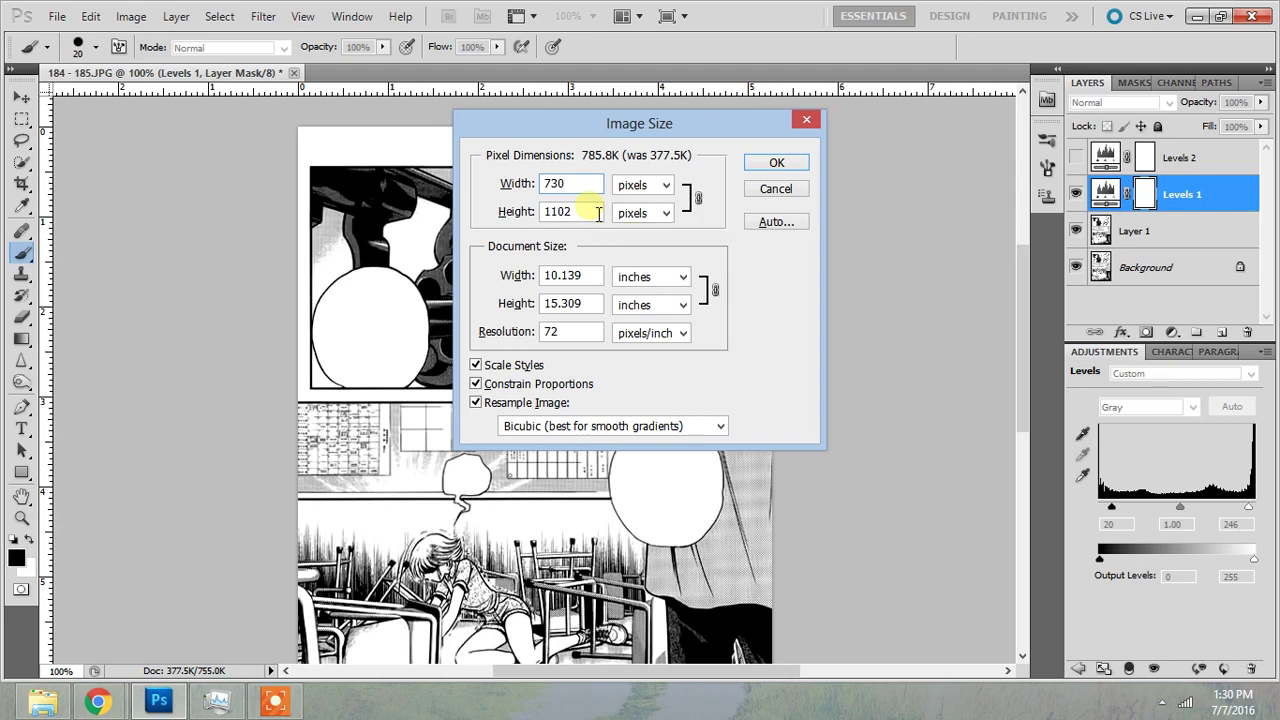
pyautogui.click(781, 167)
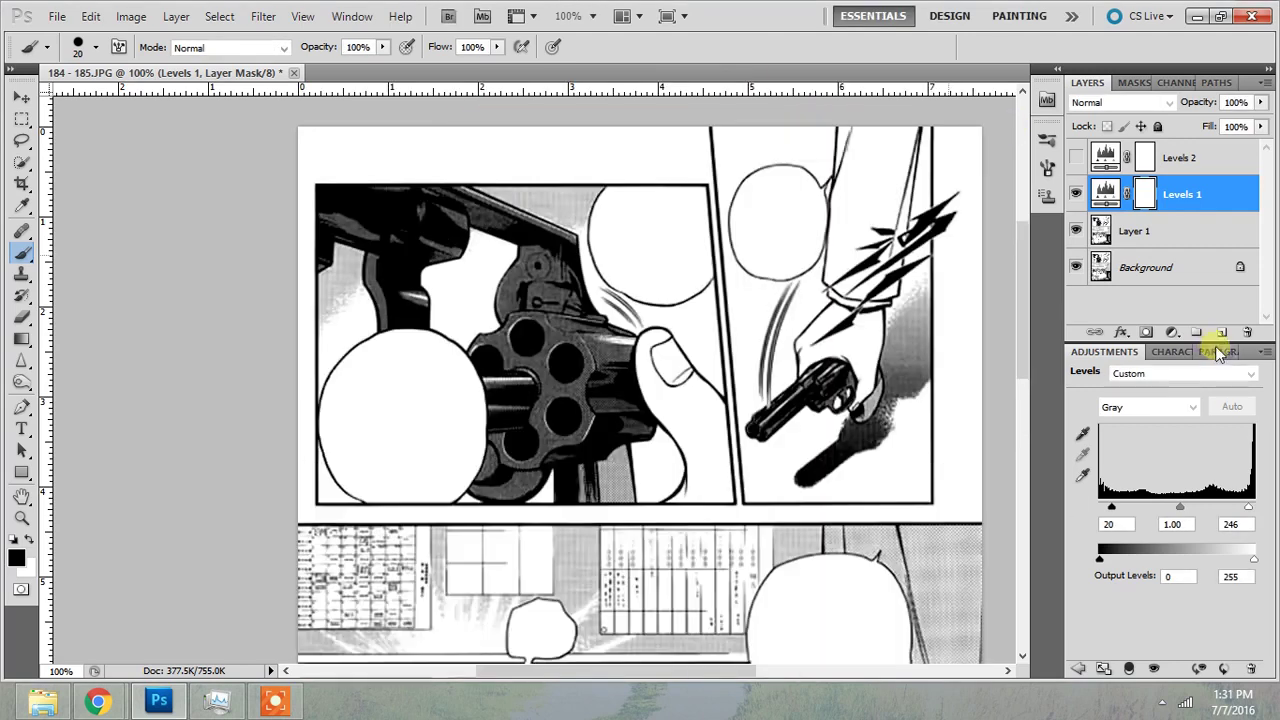
# Step: Save the page as 184.psd in Photoshop format, accepting the format options
pyautogui.moveTo(1023, 289); pyautogui.dragTo(1002, 418)
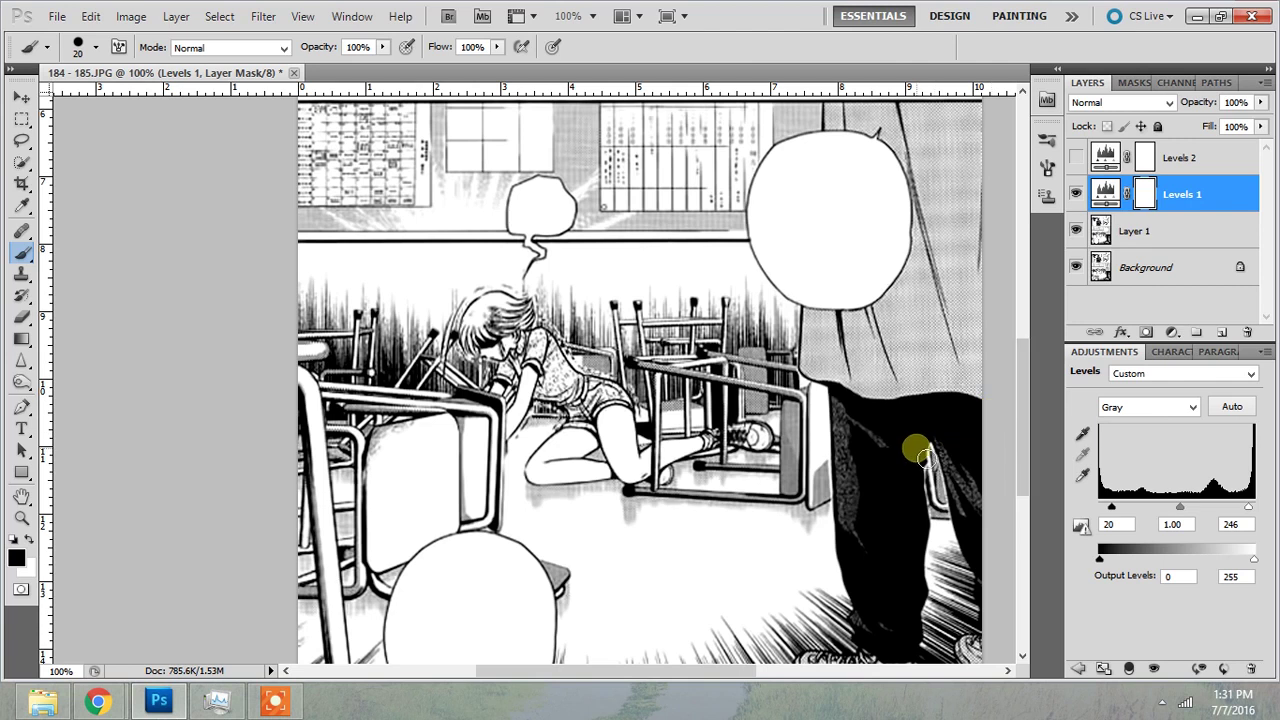
pyautogui.hotkey('ctrl', 'shift', 's')
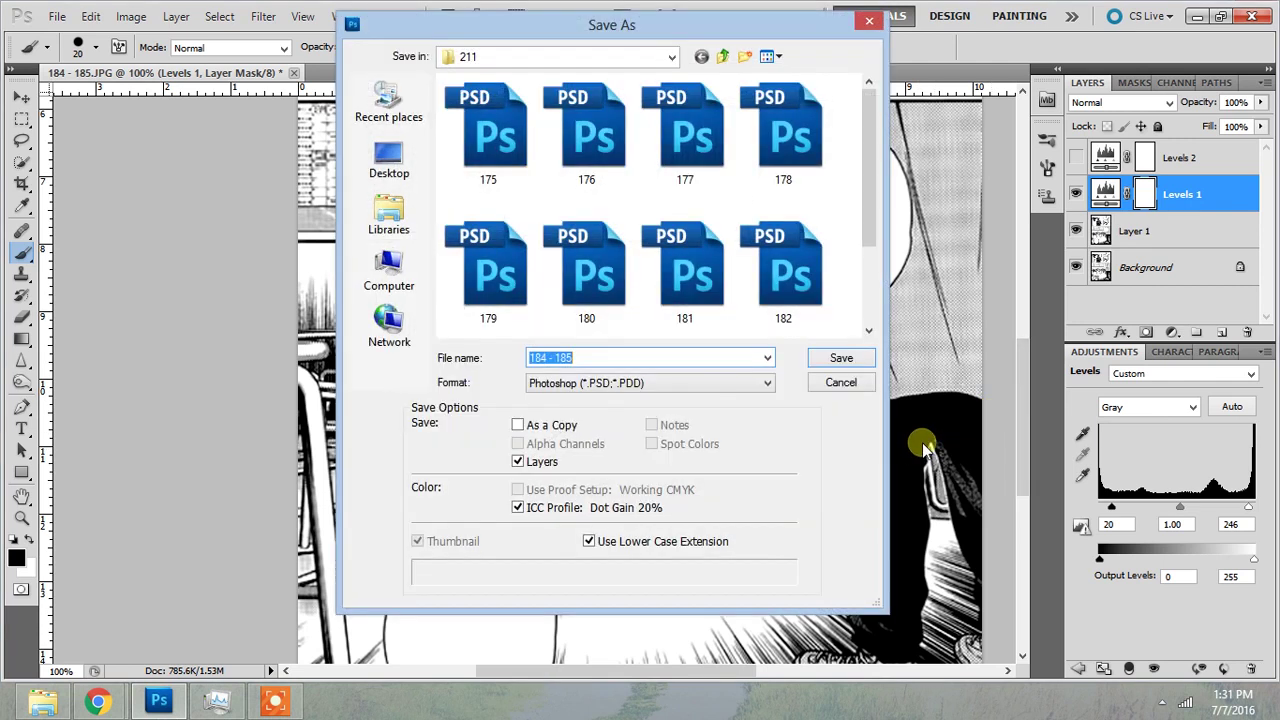
pyautogui.write('184')
pyautogui.press('Return')
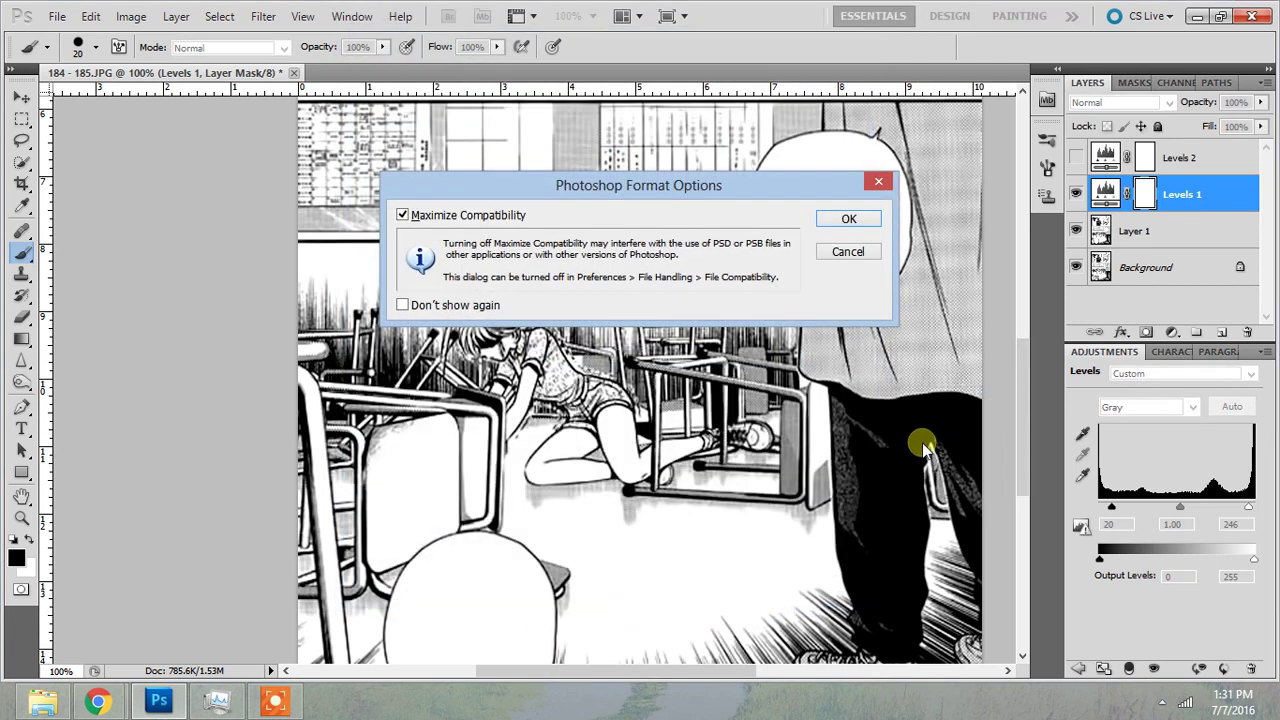
pyautogui.press('Return')
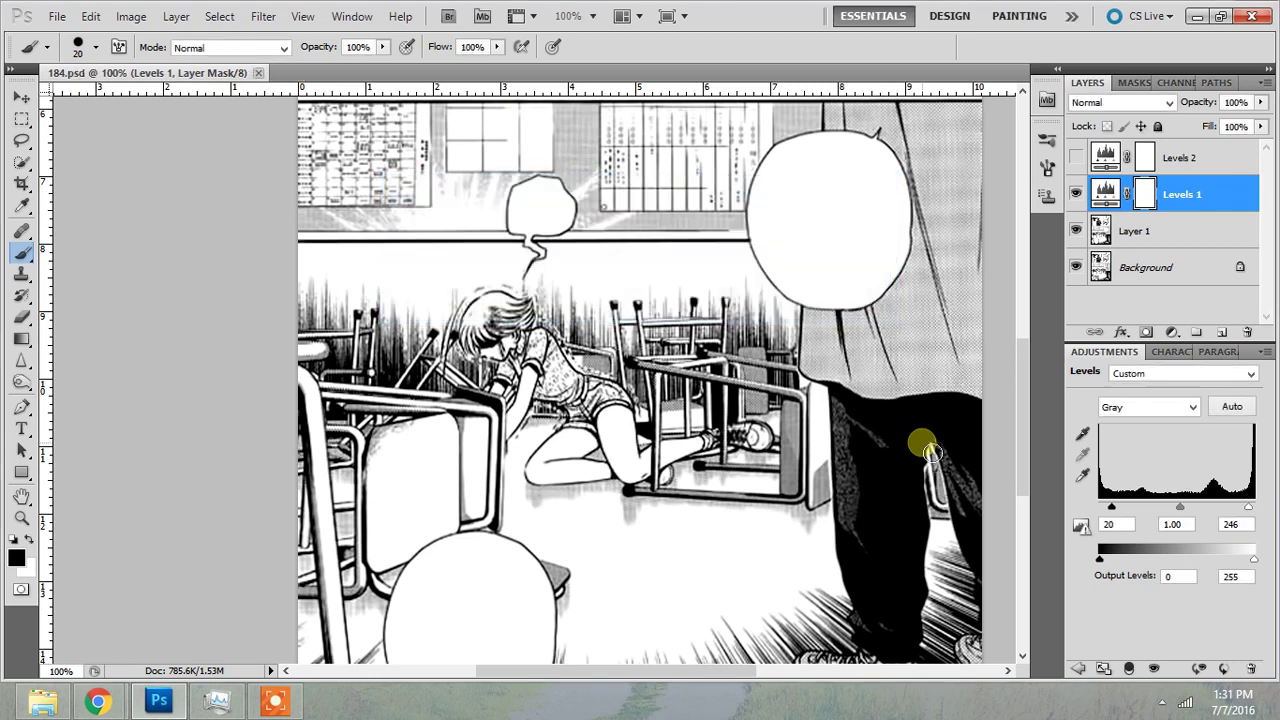
pyautogui.click(280, 706)
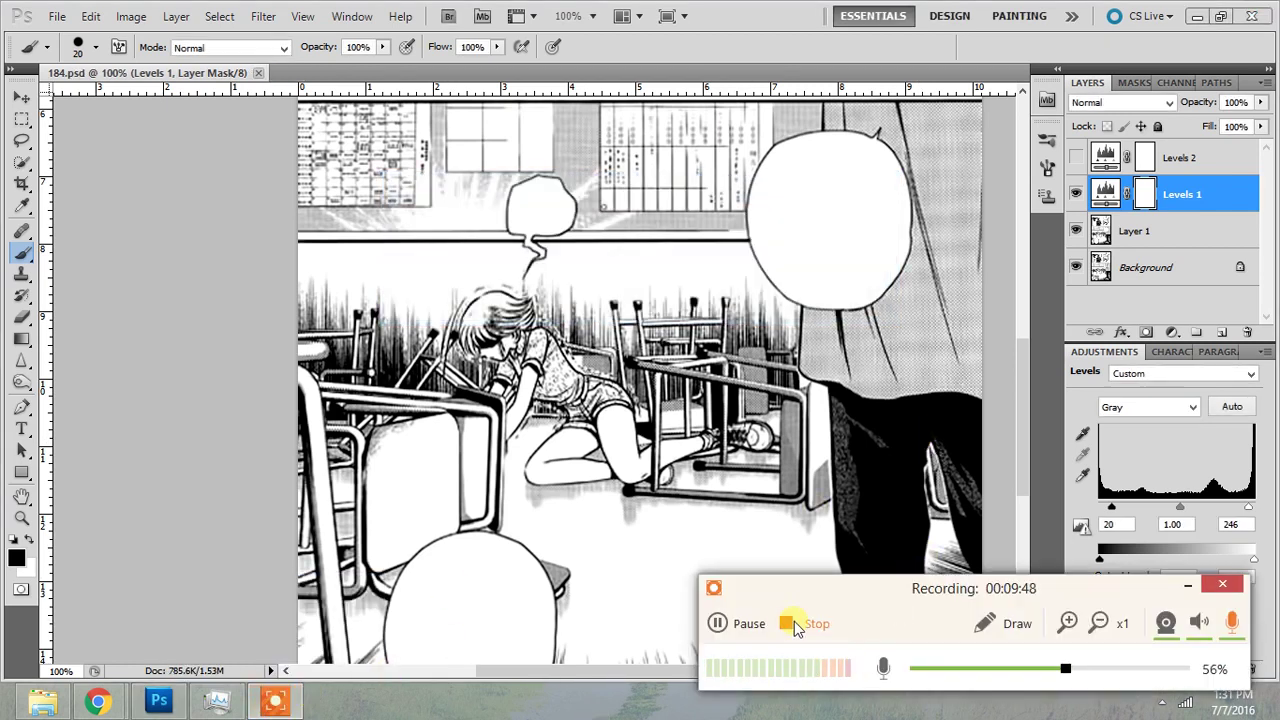